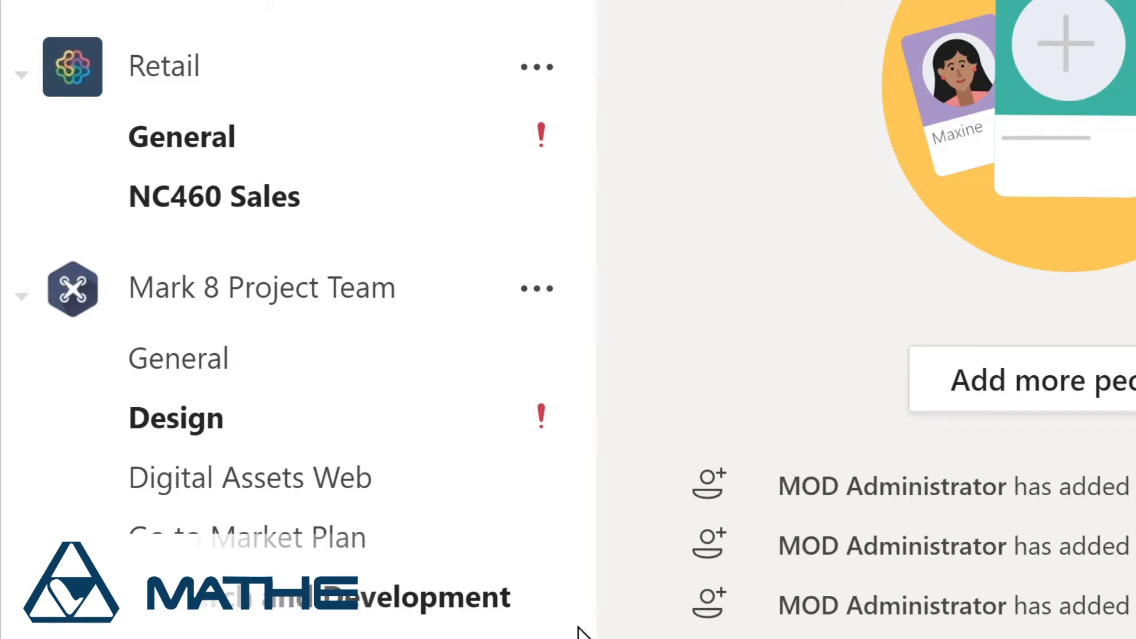
# Open the Monthly Reports channel of the Sales and Marketing team to read its posts.
pyautogui.scroll(-3, 579, 633)
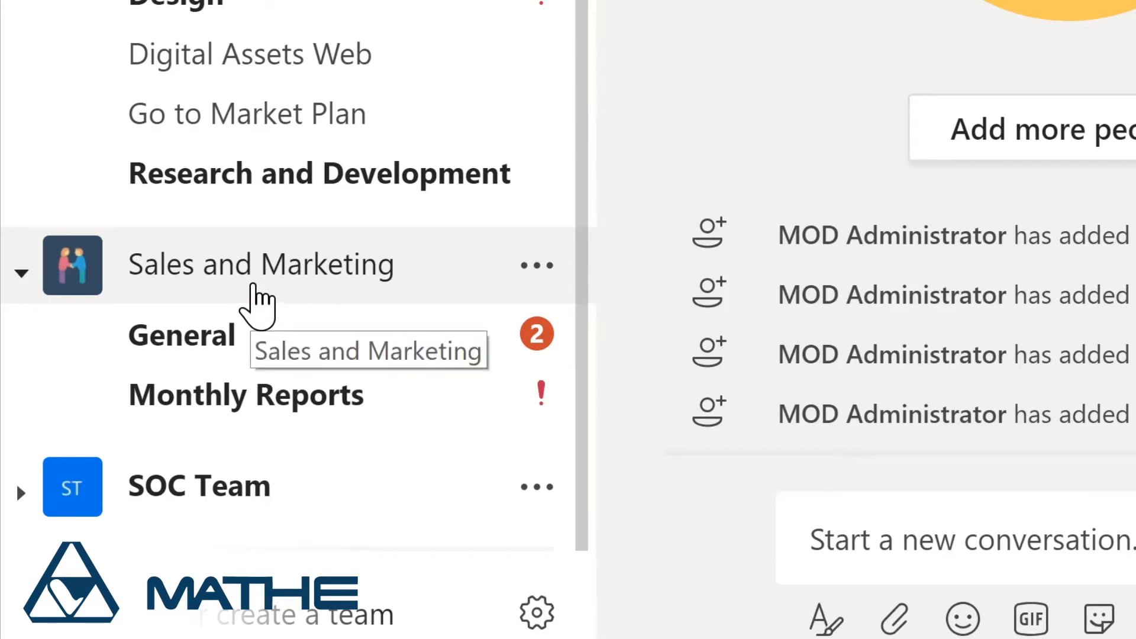
pyautogui.moveTo(517, 354)
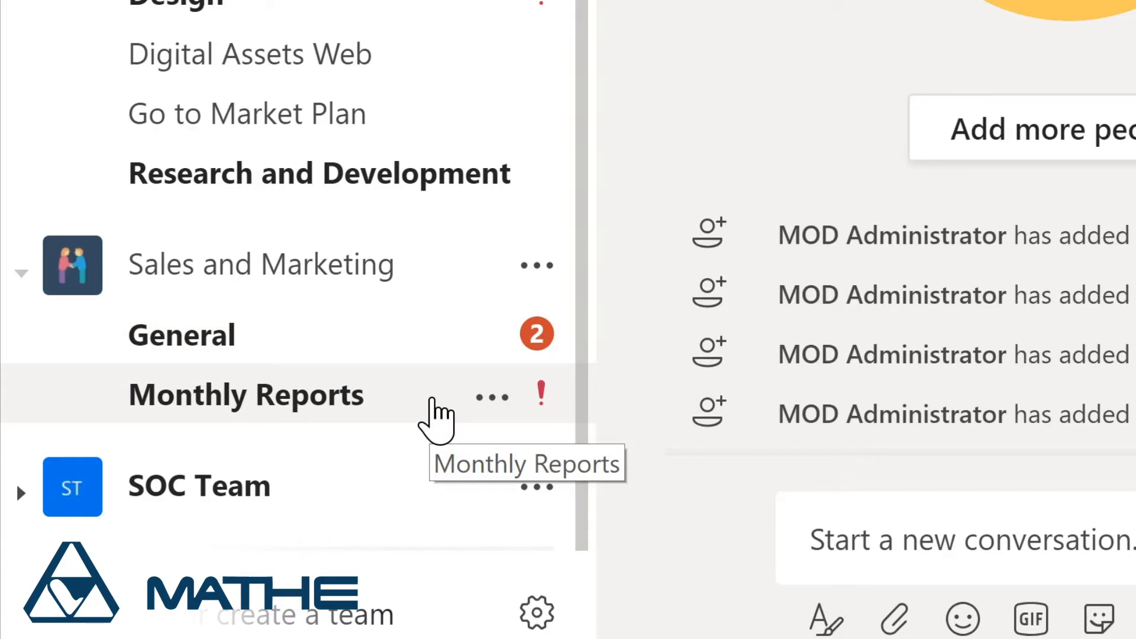
pyautogui.click(433, 400)
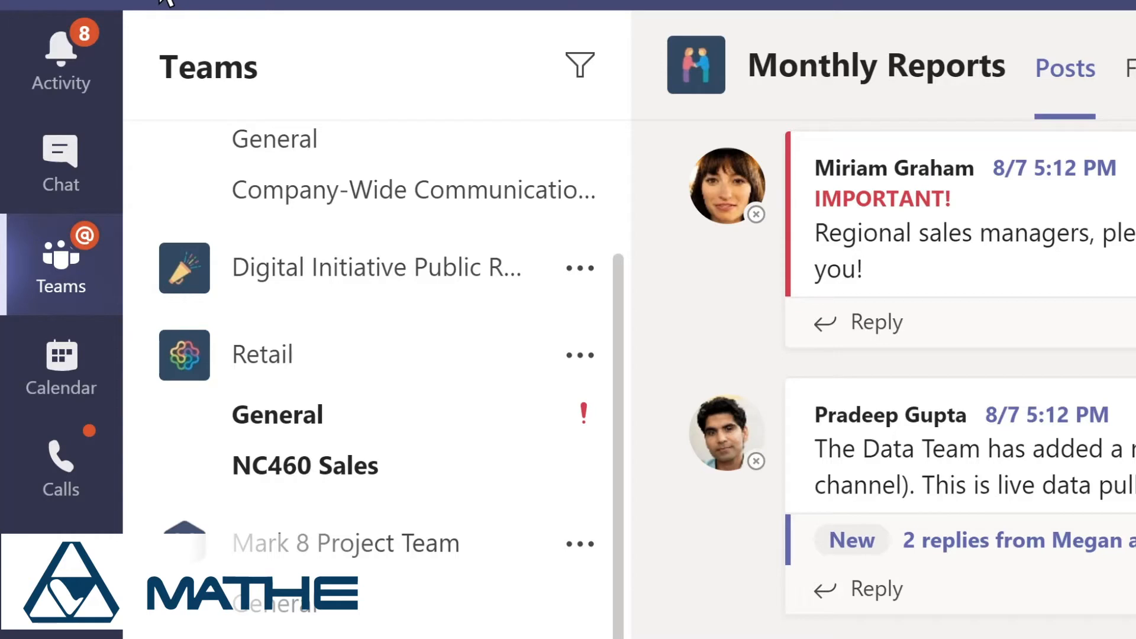
# Filter the activity feed by the word "marketing".
pyautogui.click(88, 82)
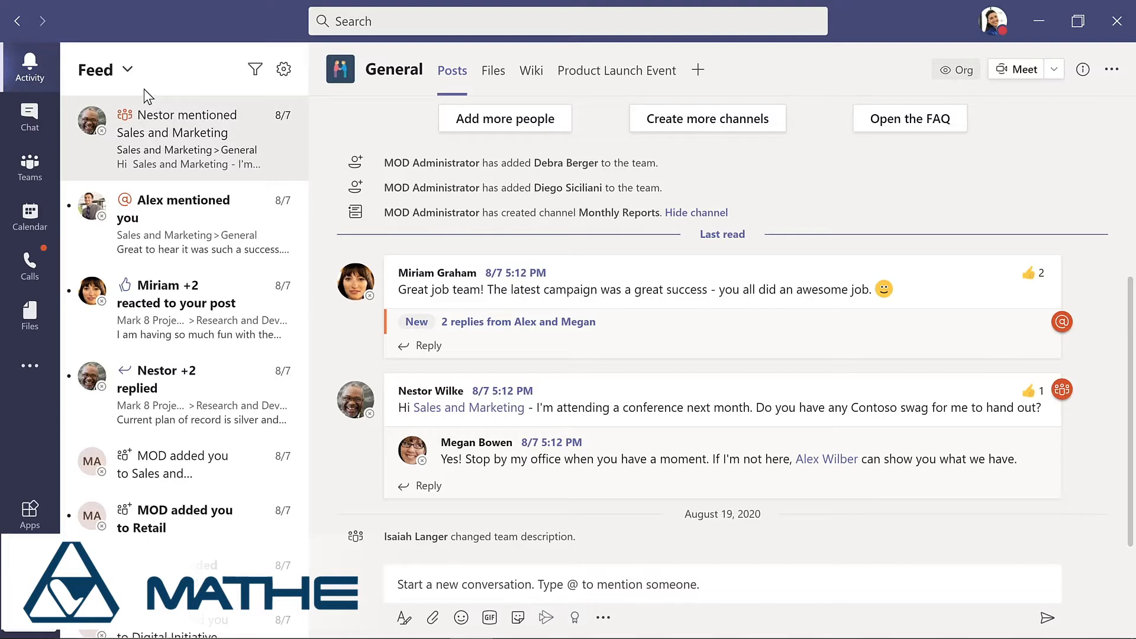
pyautogui.click(256, 71)
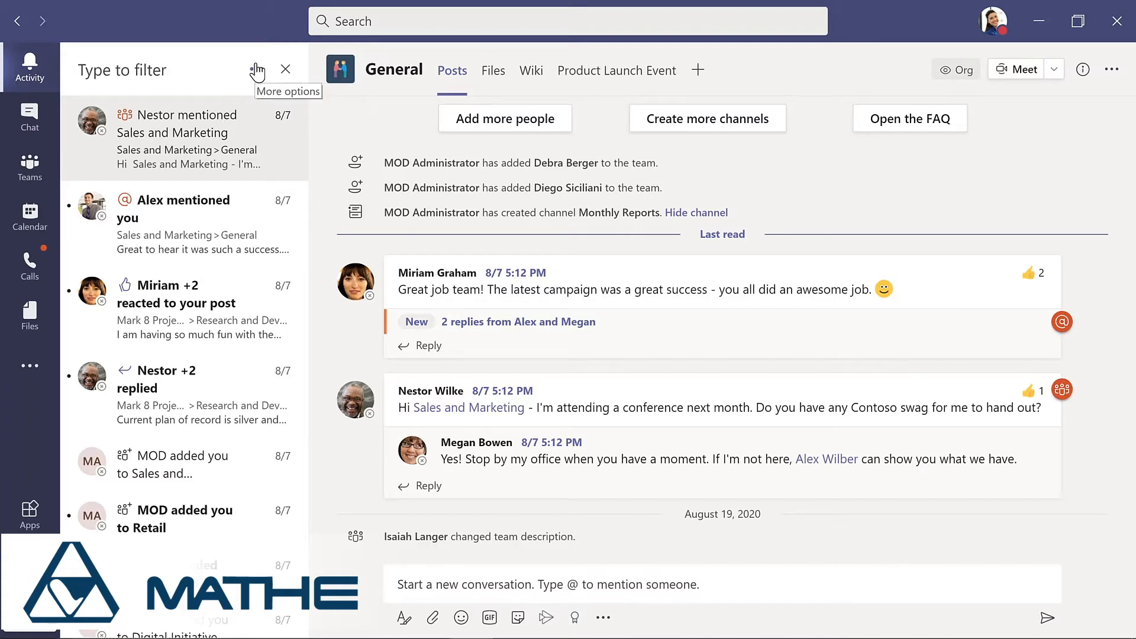
pyautogui.write('ma')
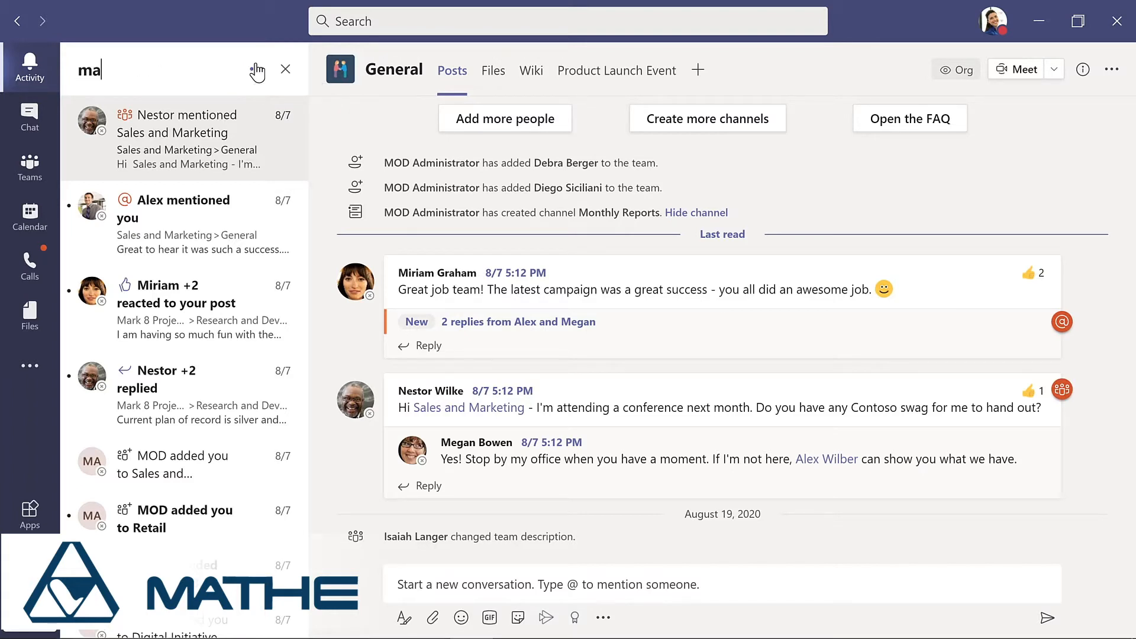
pyautogui.write('rketing')
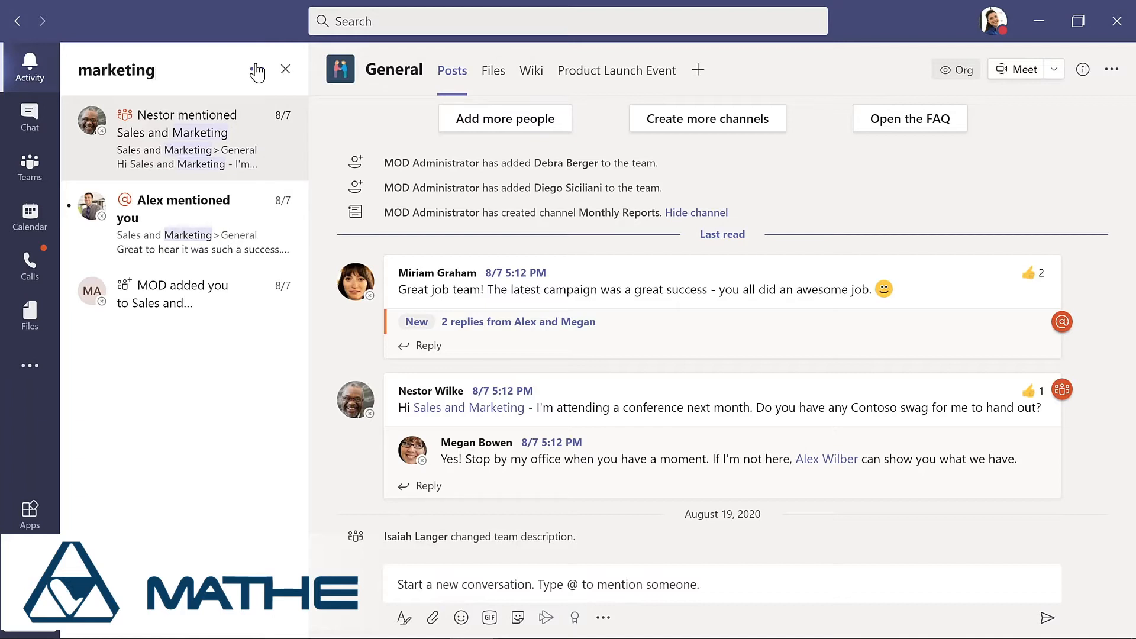
# Look through the chat, calendar, calls, files and apps areas and the profile options.
pyautogui.click(46, 124)
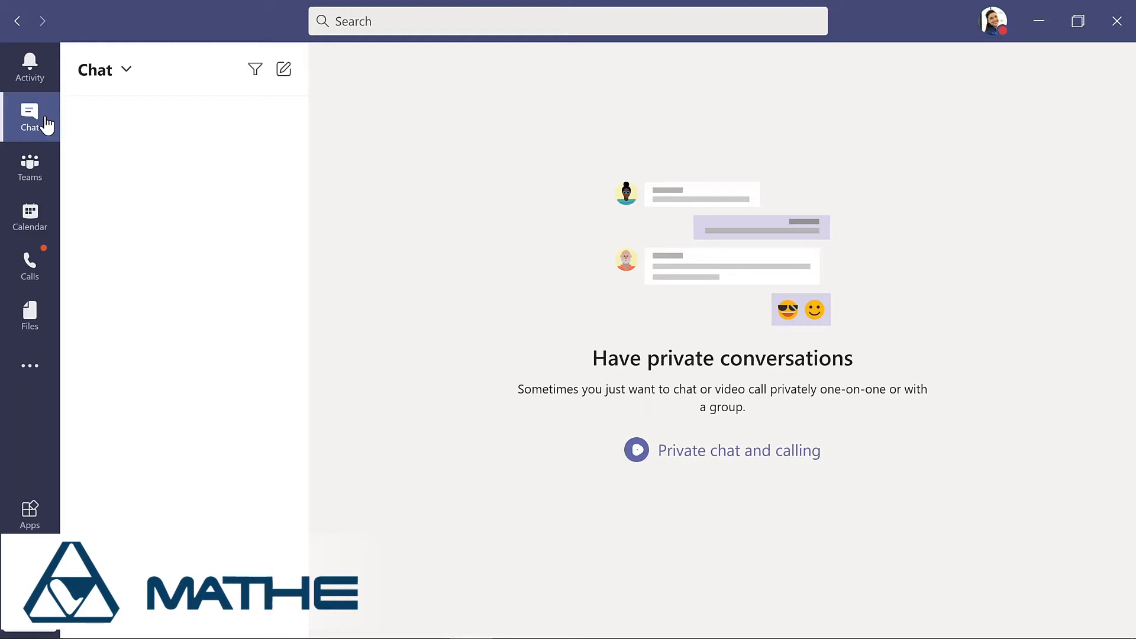
pyautogui.click(53, 219)
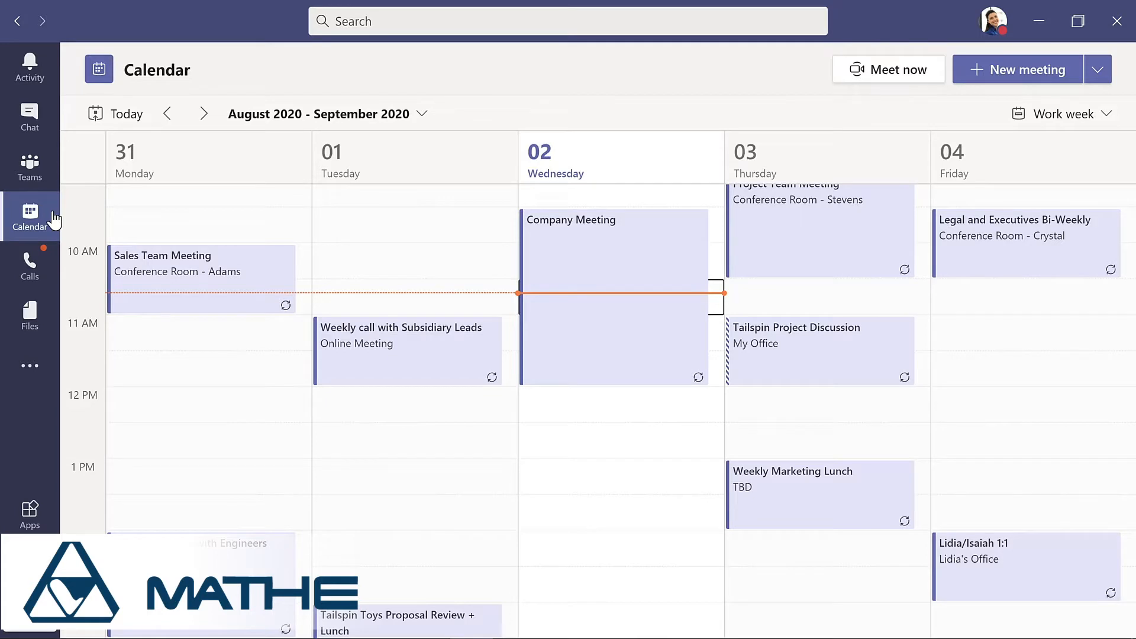
pyautogui.click(36, 270)
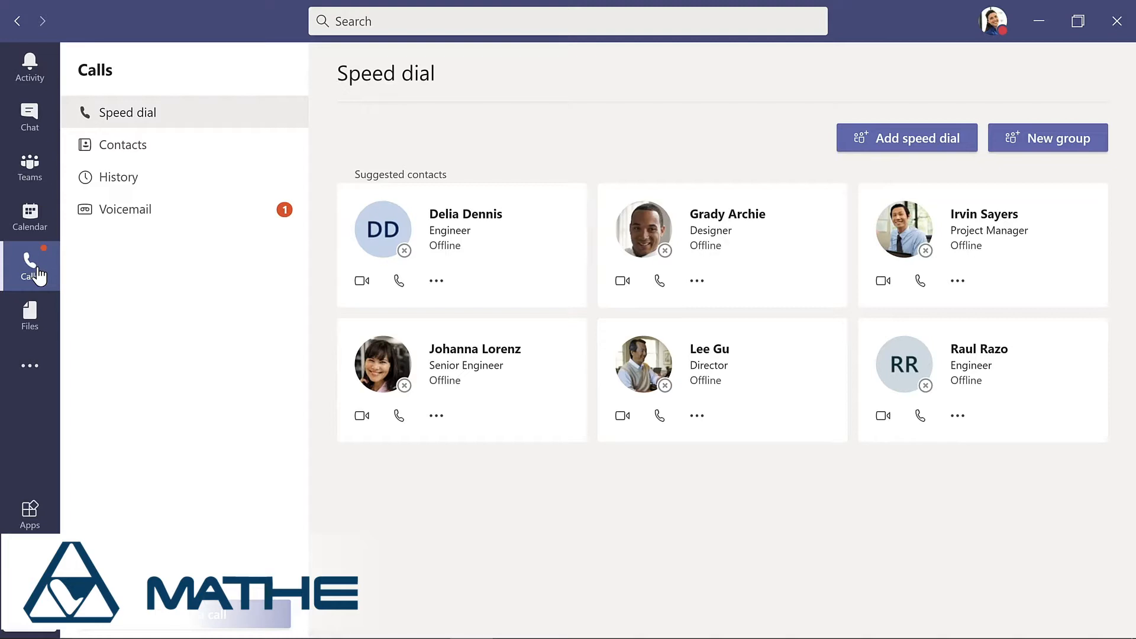
pyautogui.click(40, 320)
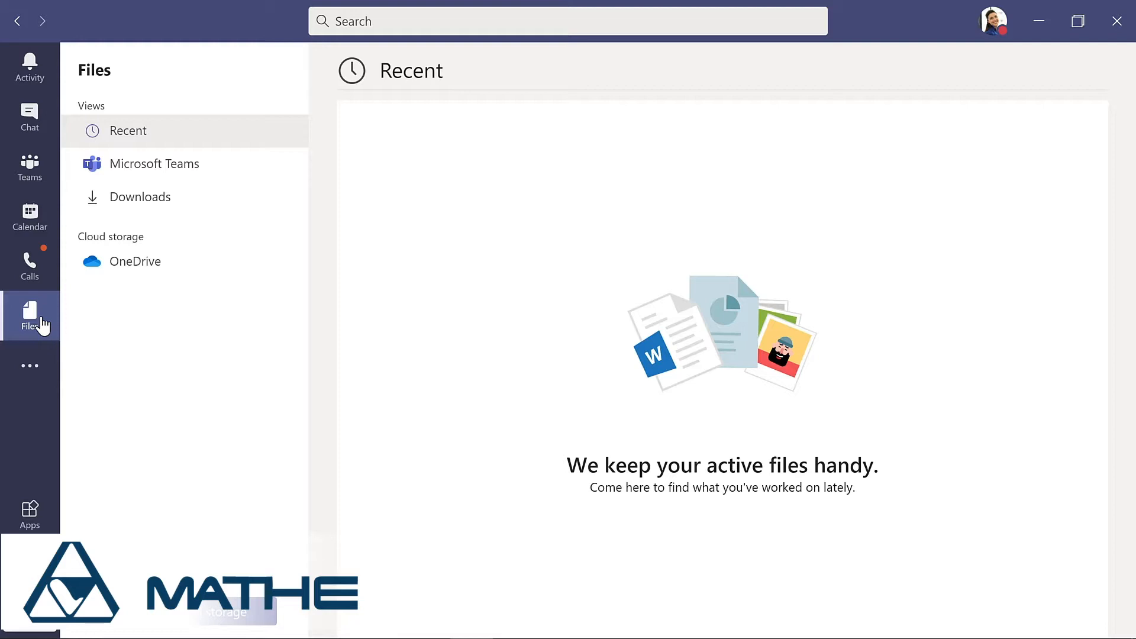
pyautogui.click(31, 515)
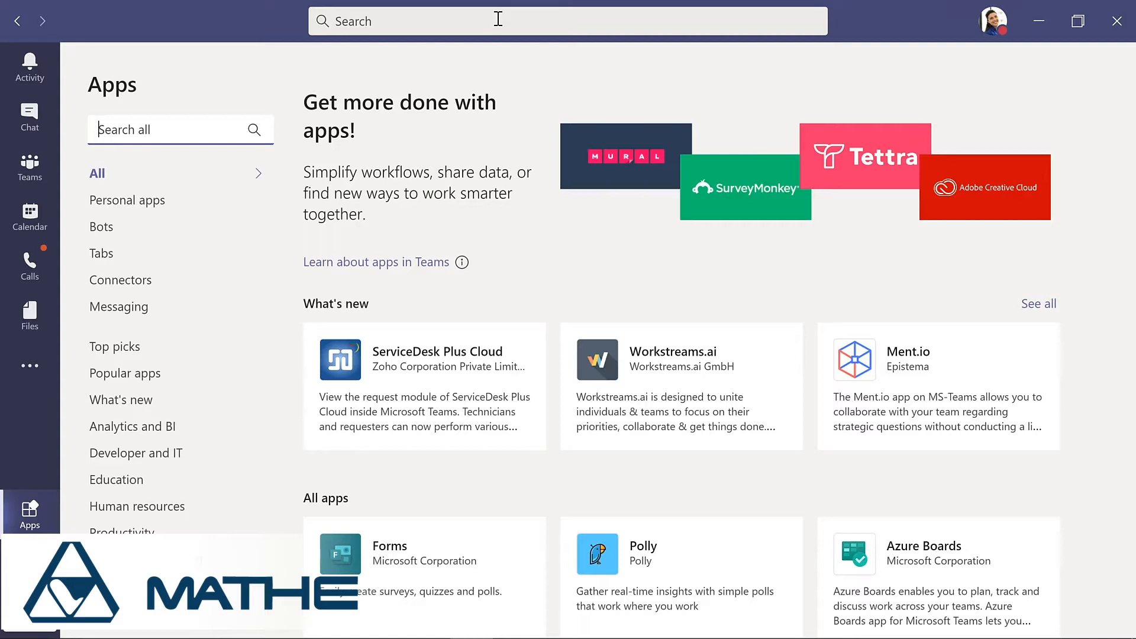
pyautogui.click(992, 32)
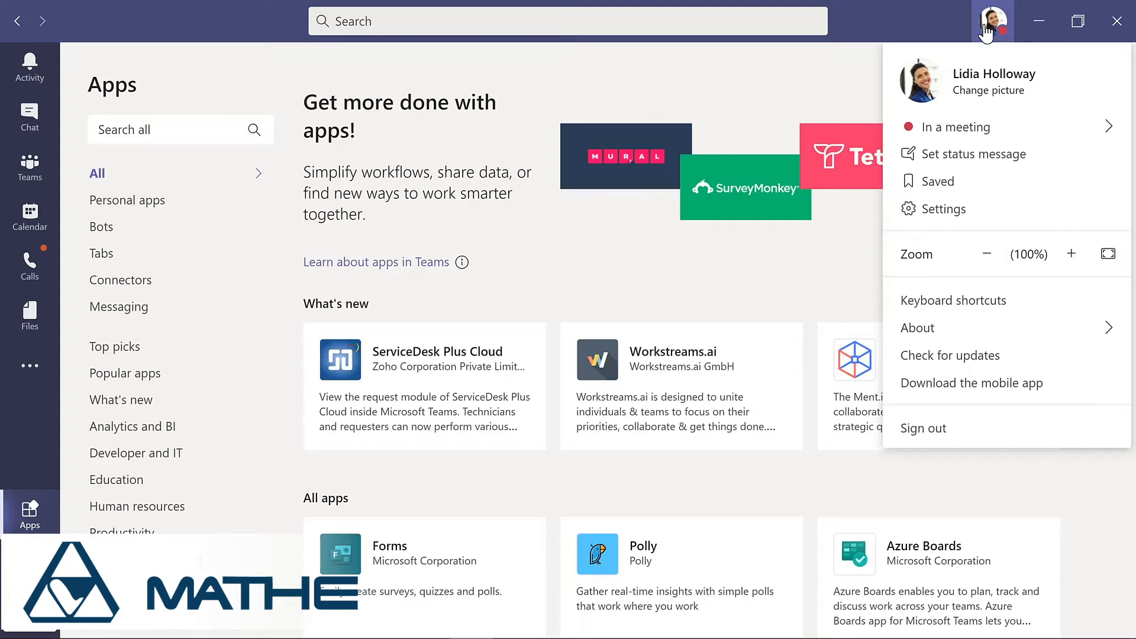
# Start creating a new team from scratch and make it private.
pyautogui.click(46, 173)
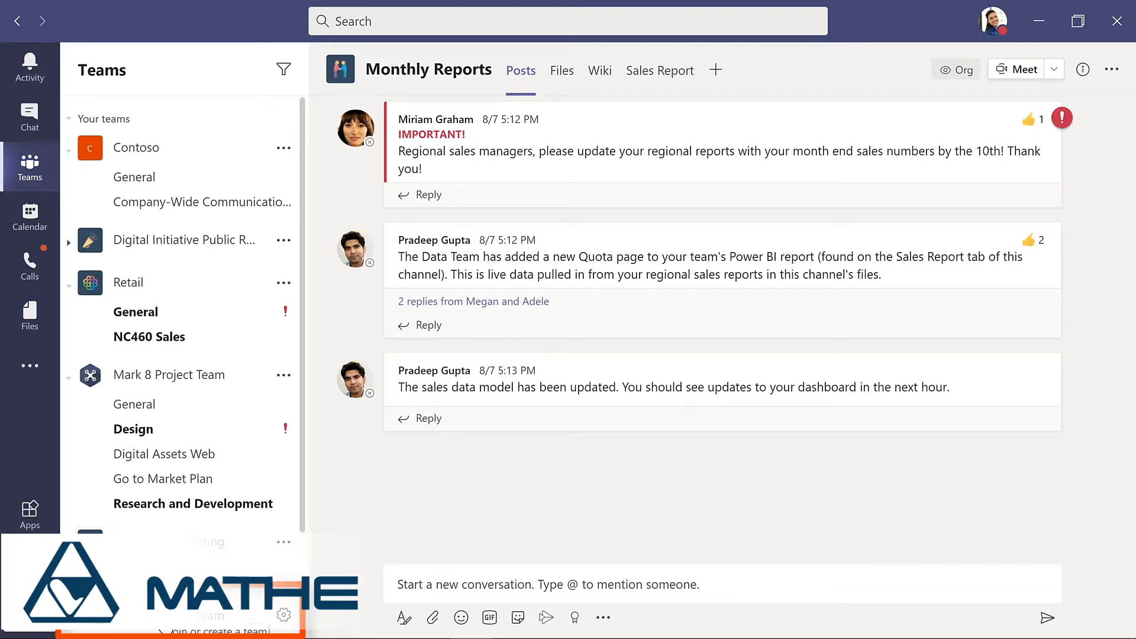
pyautogui.click(163, 619)
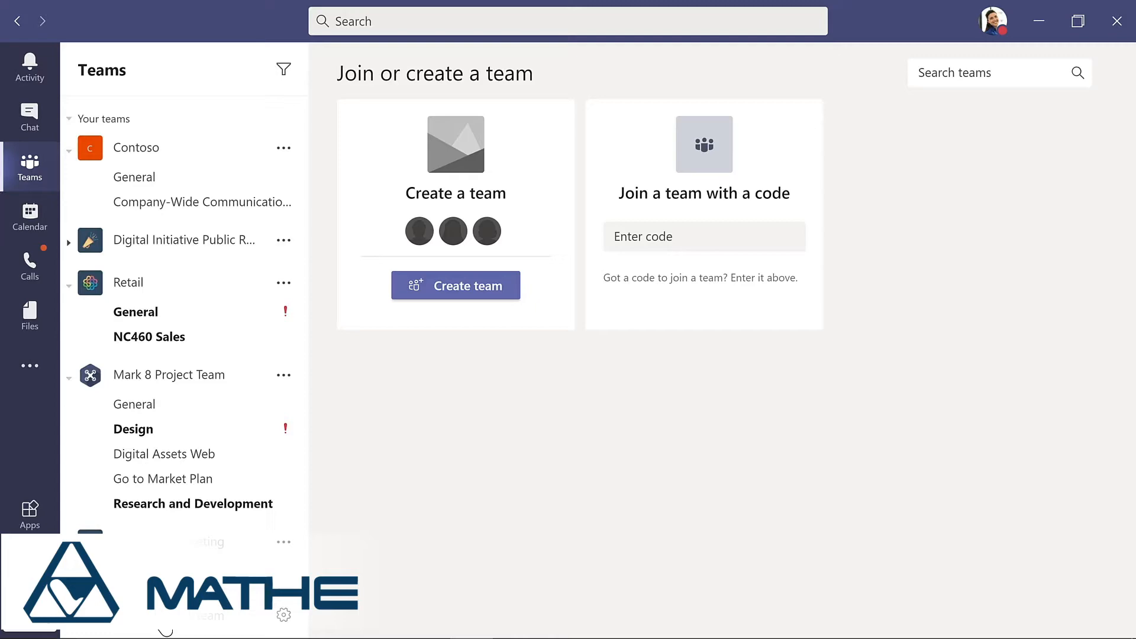
pyautogui.click(463, 285)
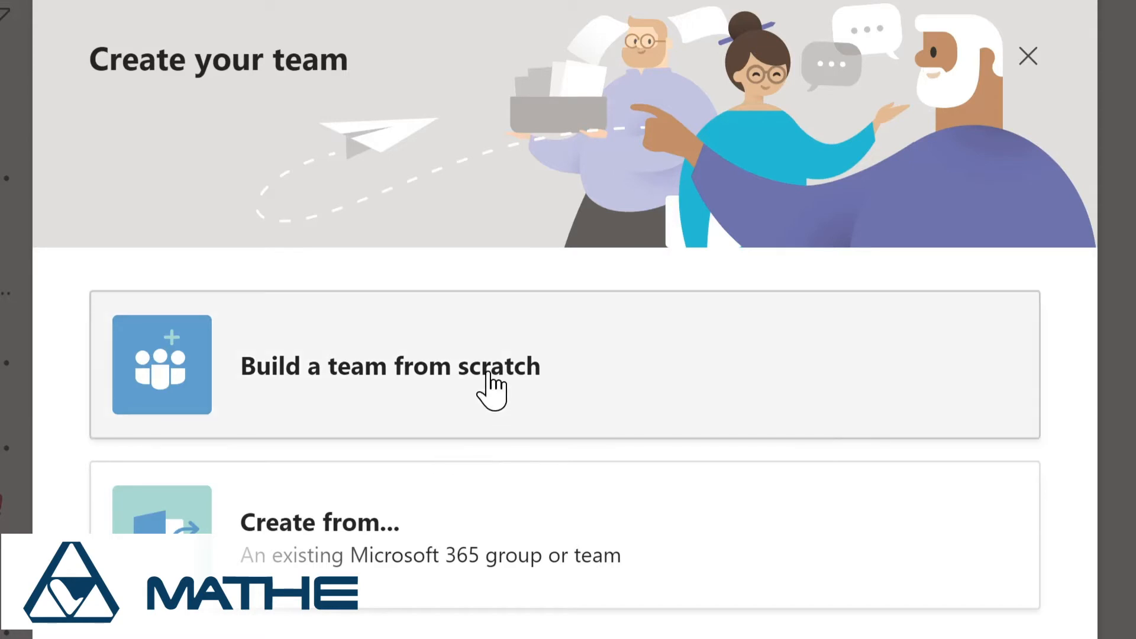
pyautogui.click(488, 373)
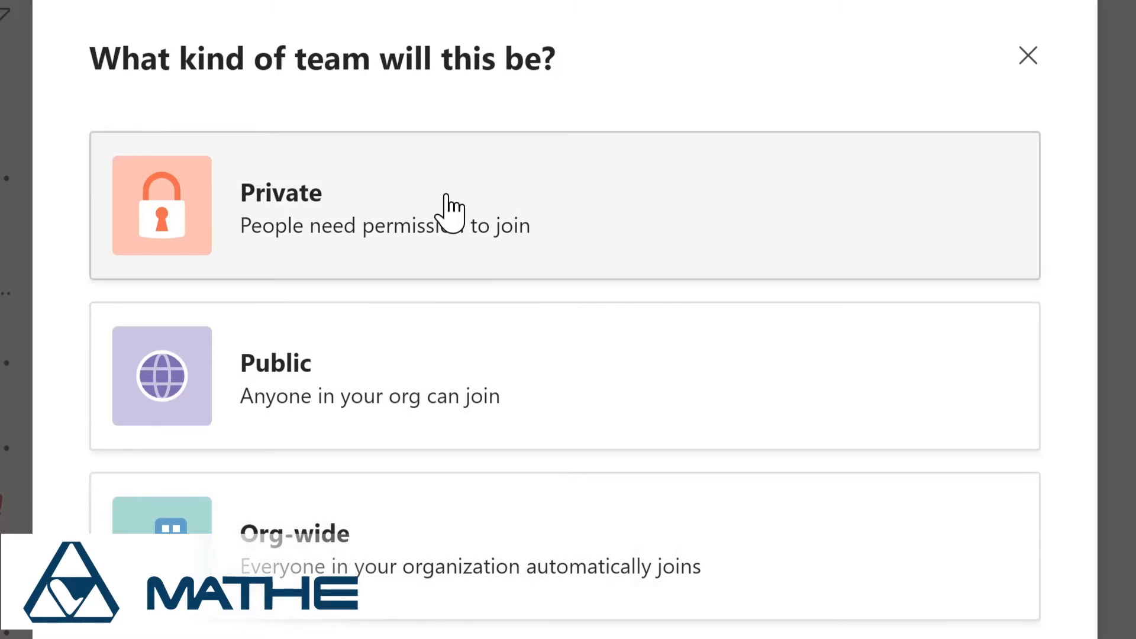
pyautogui.click(450, 210)
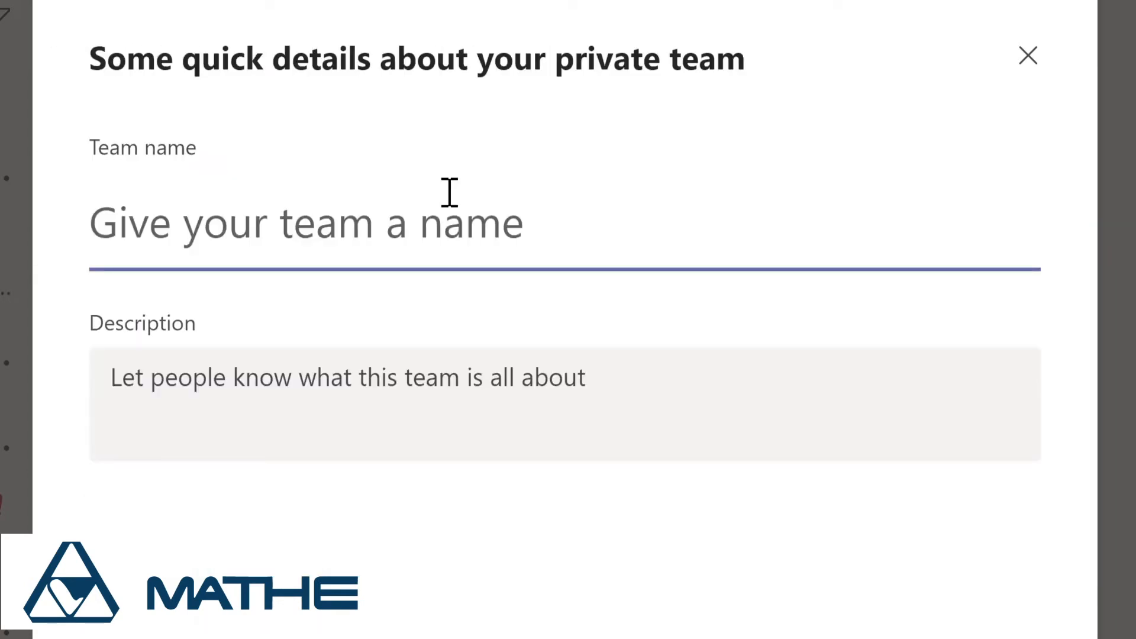
# Name the team Evergreen Project Team and describe it as "Planning and development of Contoso learning management system".
pyautogui.write('Evergre')
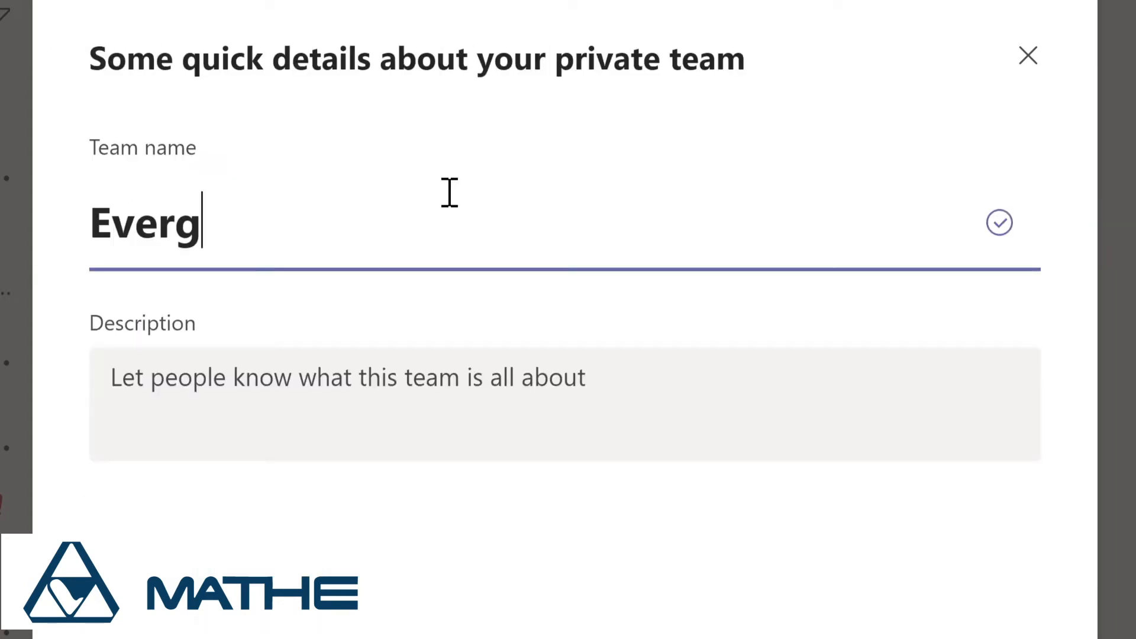
pyautogui.write('en')
pyautogui.write('Project Team')
pyautogui.press('Tab')
pyautogui.write('Planning and development of Contoso learning management system')
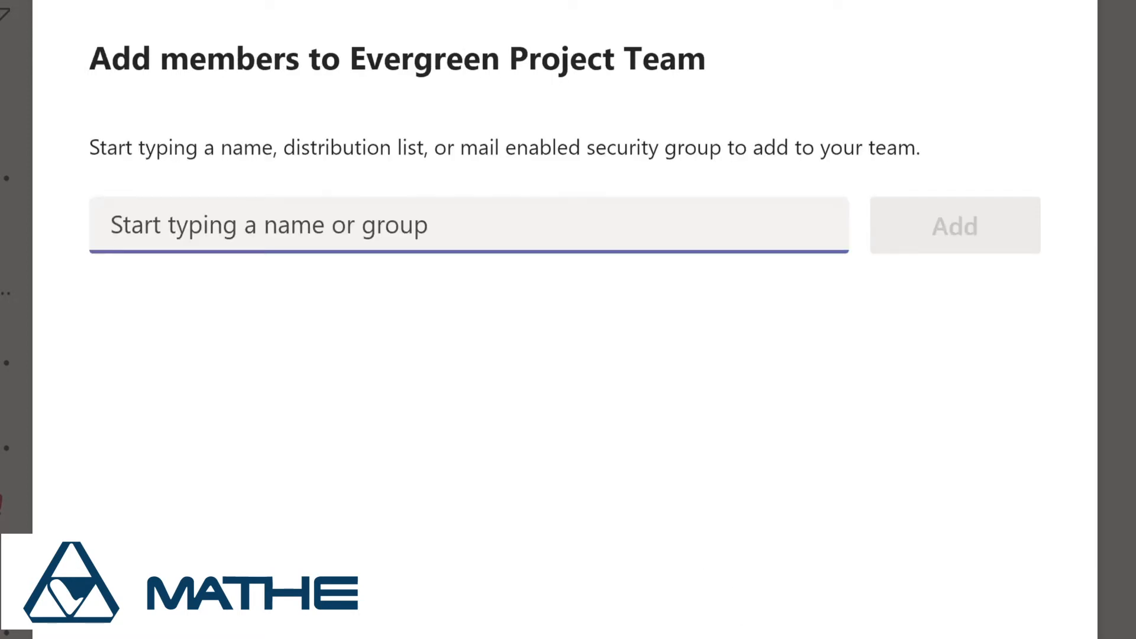
# Add the planner, project manager, IT admin and HR manager to Evergreen Project Team as members and finish the team setup.
pyautogui.write('Lynn')
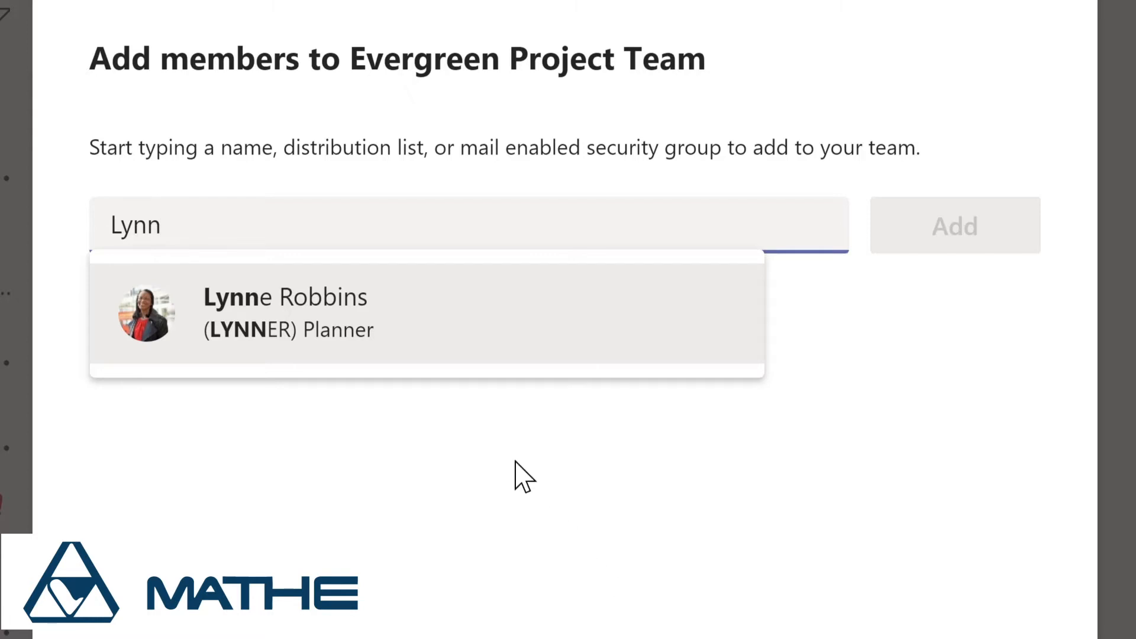
pyautogui.click(335, 327)
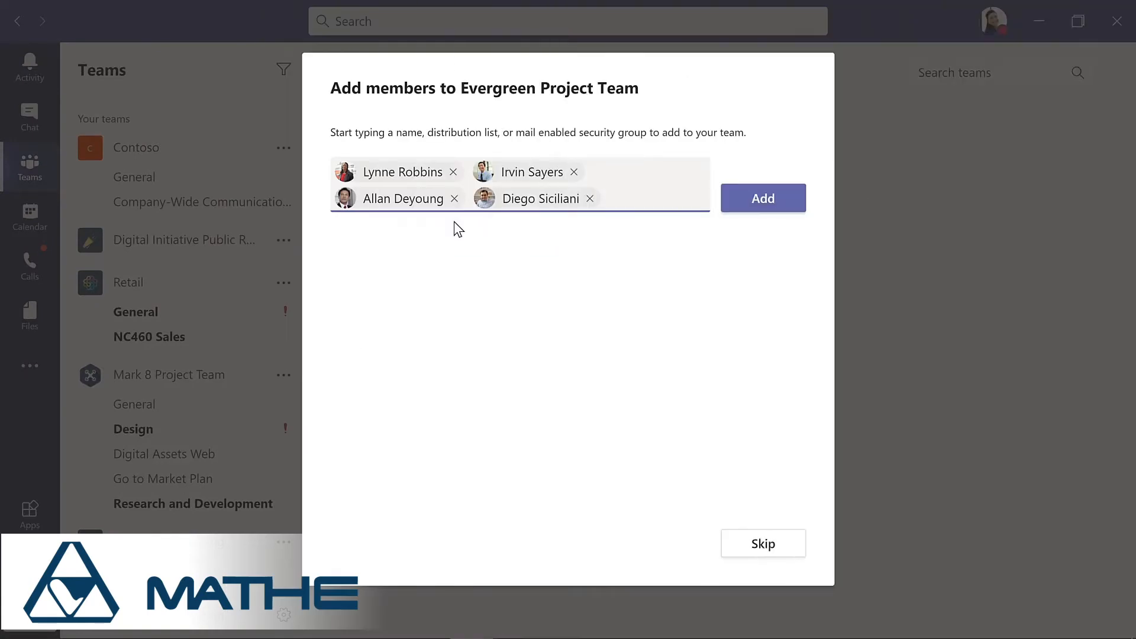
pyautogui.click(766, 208)
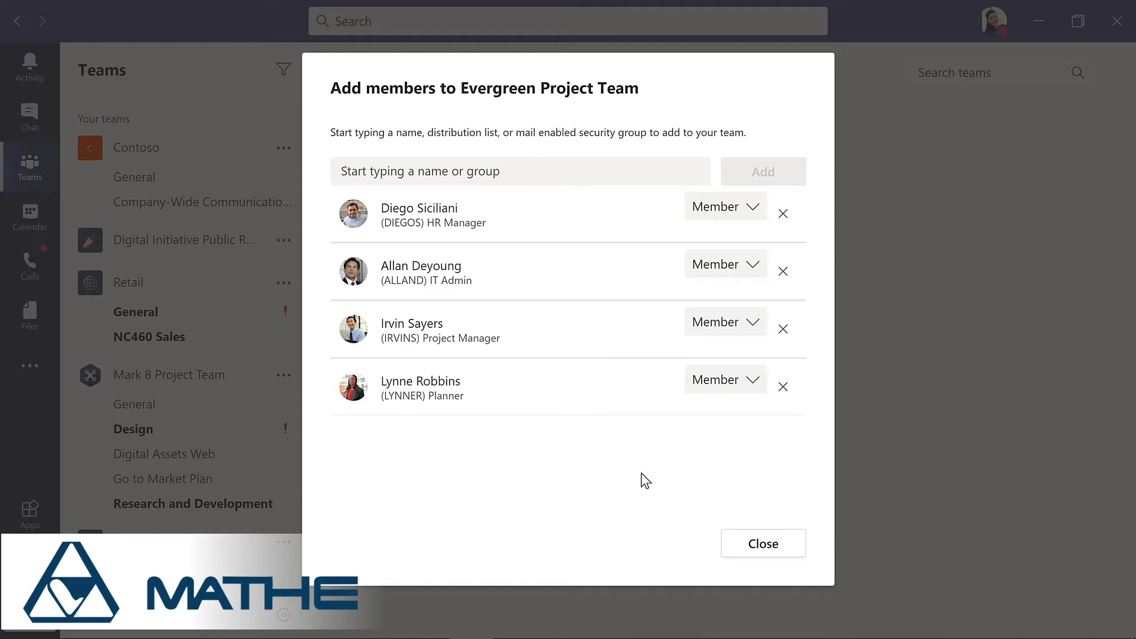
pyautogui.click(763, 544)
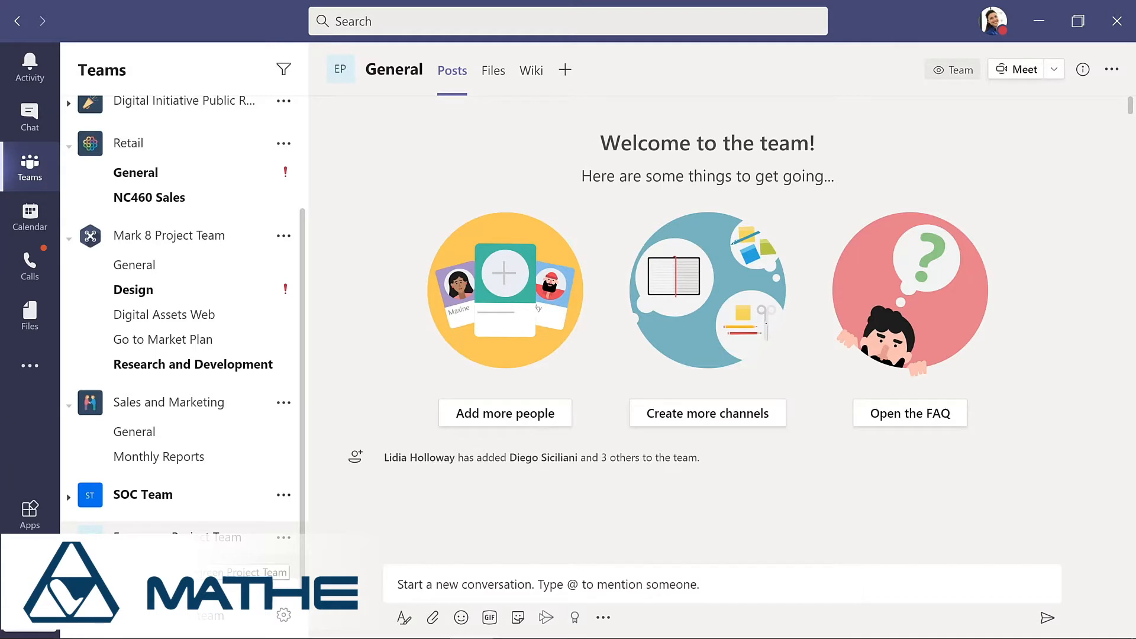
# Move Evergreen Project Team up in the teams list, between Mark 8 Project Team and Sales and Marketing.
pyautogui.moveTo(178, 531); pyautogui.dragTo(177, 299)
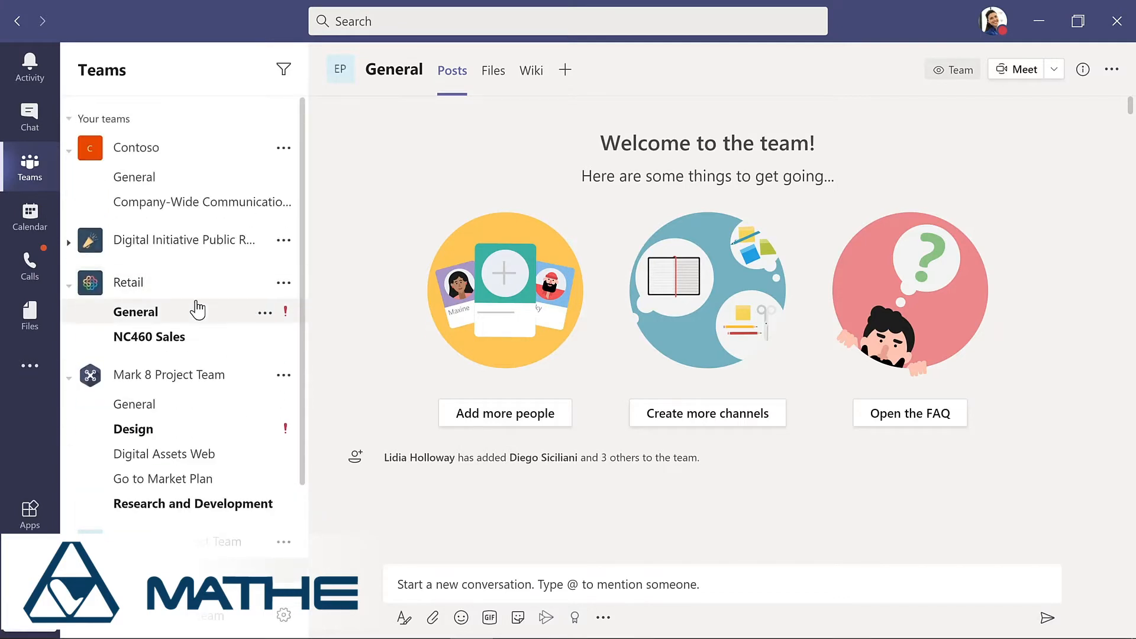
pyautogui.scroll(-2, 303, 559)
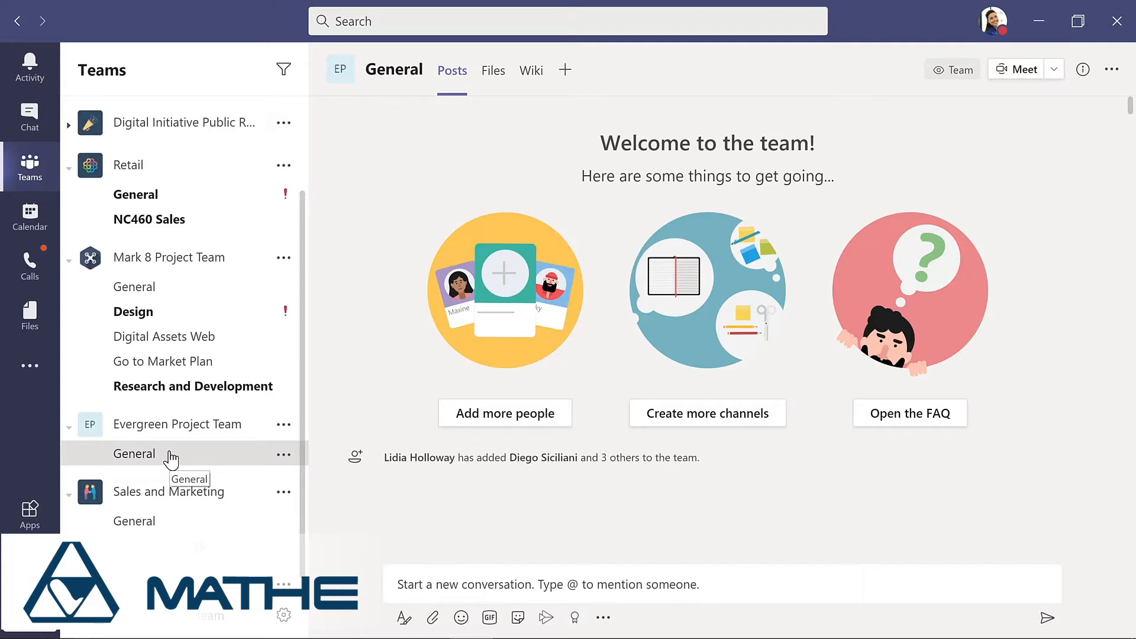
# Post "I'm excited to start planning our new LMS!" with a smiley emoji in Evergreen Project Team's General channel.
pyautogui.click(397, 587)
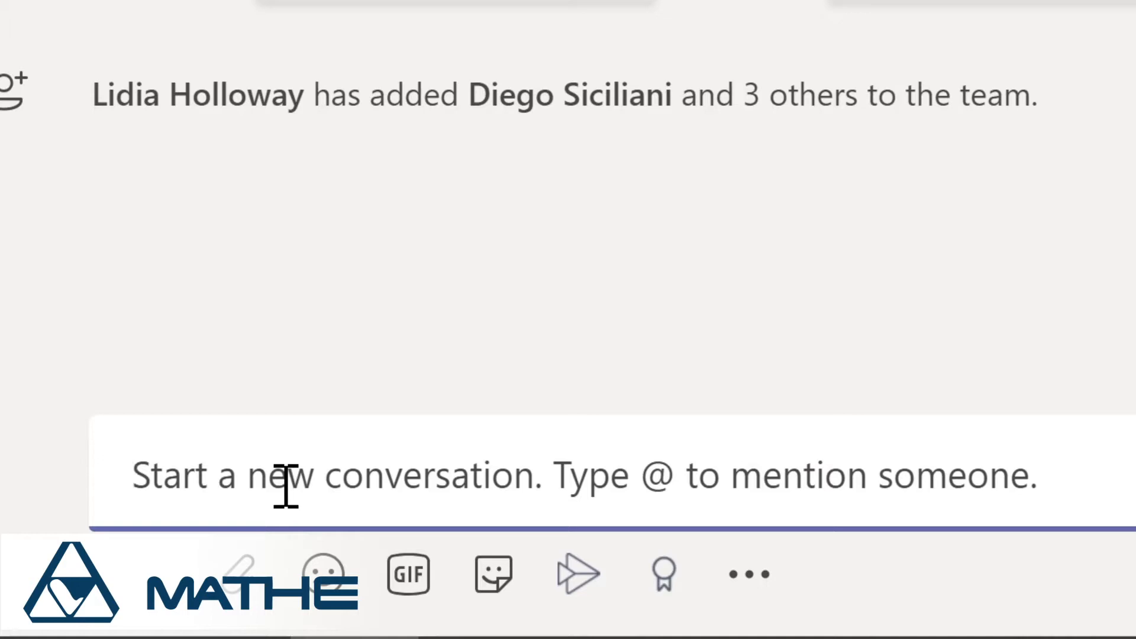
pyautogui.write("I'm excited to start planning our new LMS!")
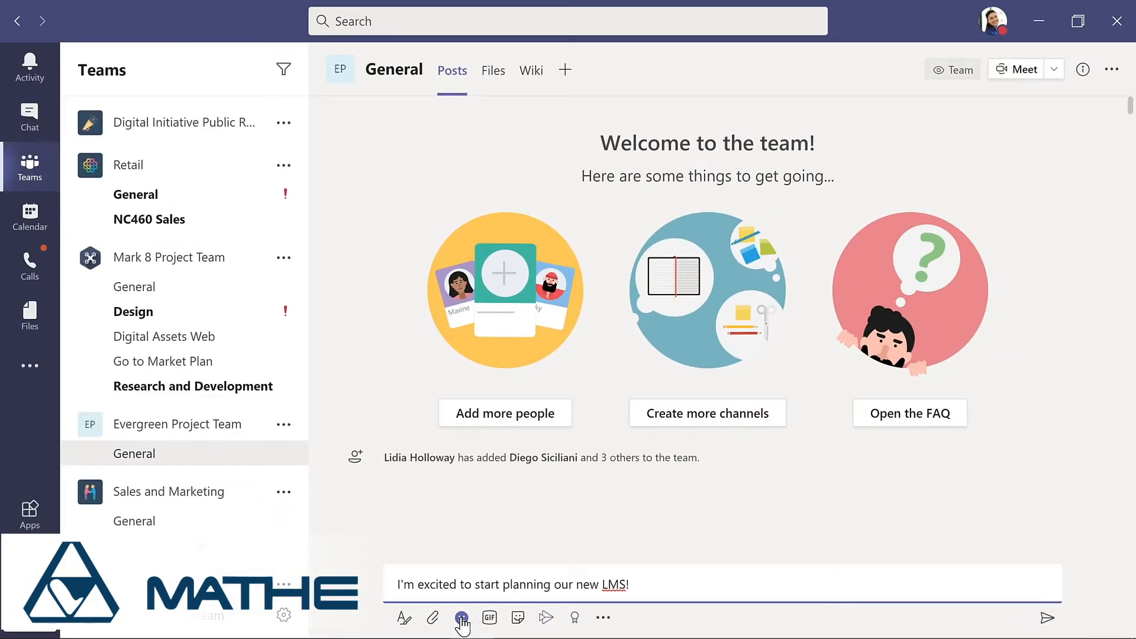
pyautogui.click(462, 618)
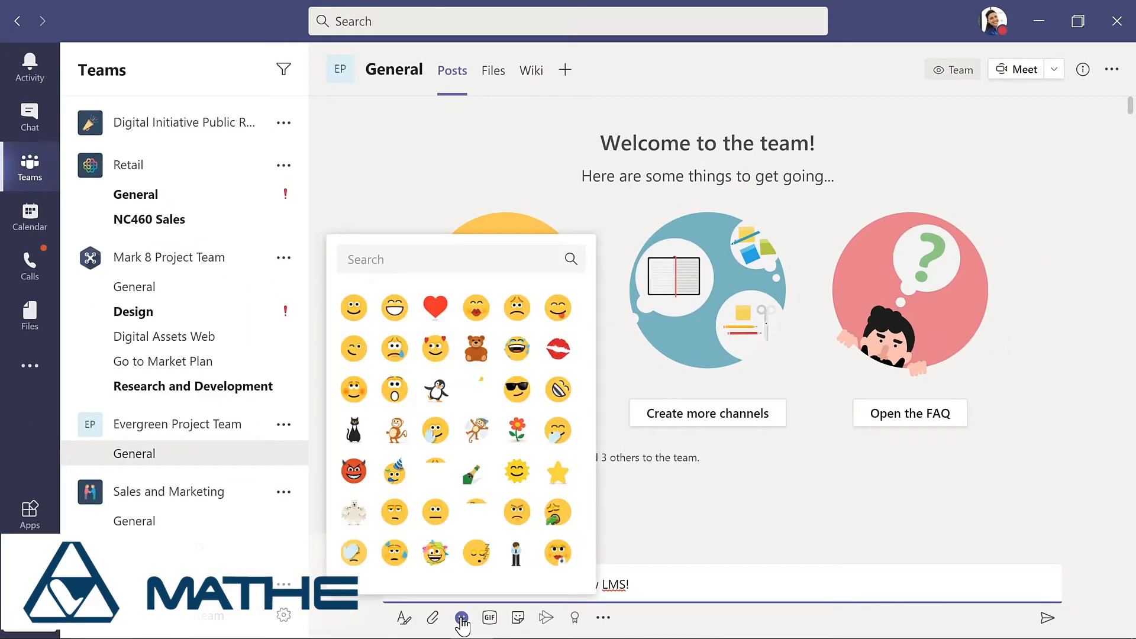
pyautogui.click(352, 310)
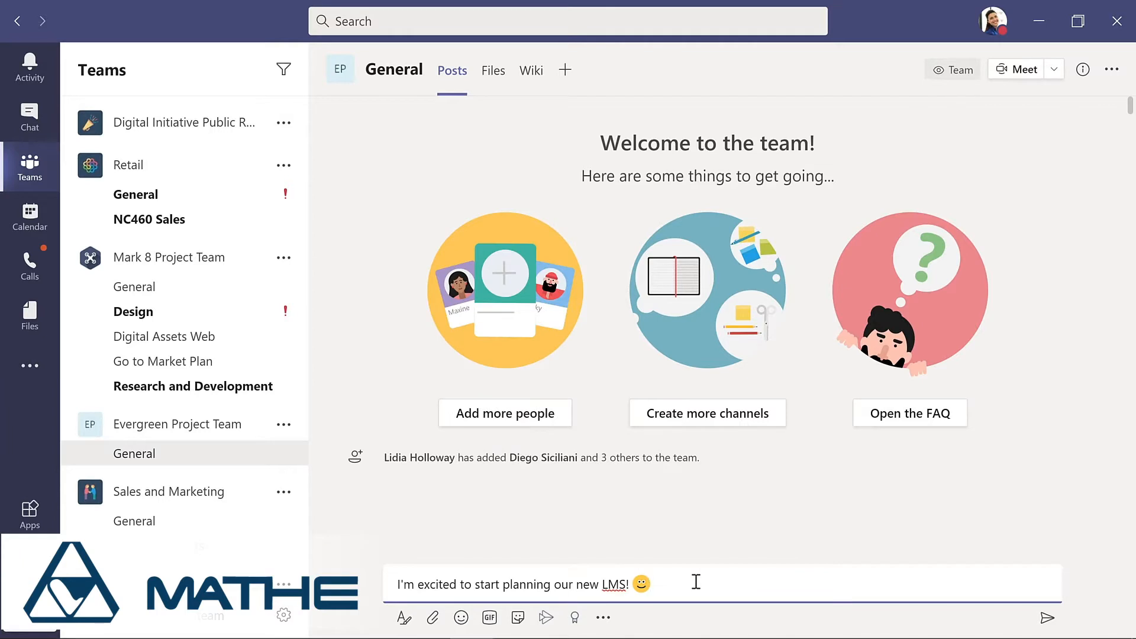
pyautogui.click(1047, 618)
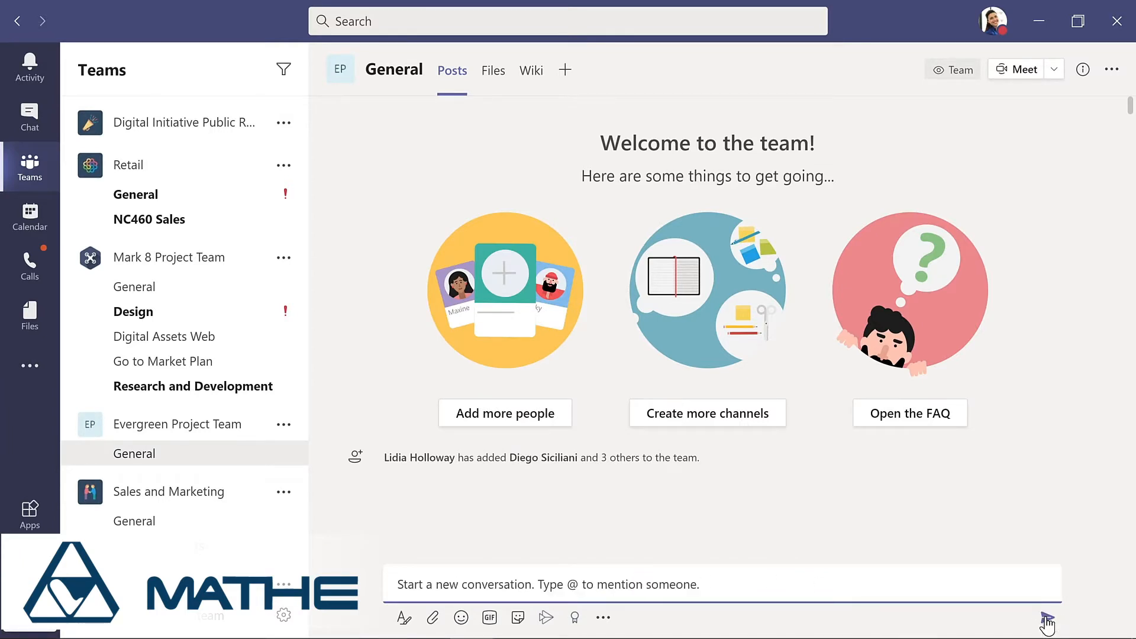
pyautogui.click(348, 560)
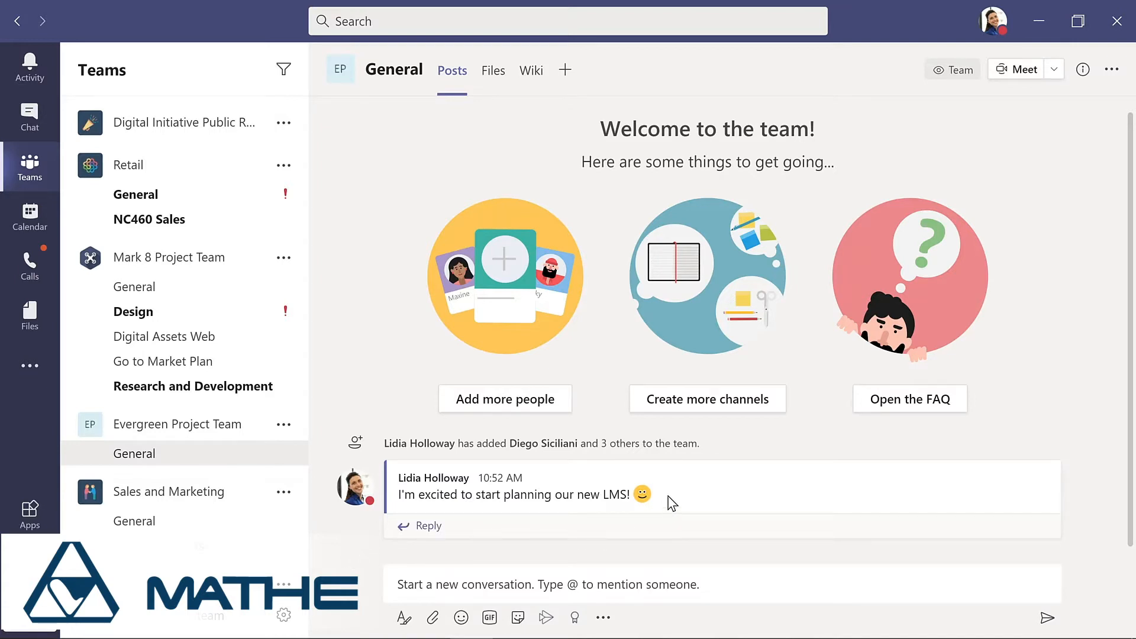
# Edit the posted LMS message in the General channel so it begins with a mention of Evergreen Project Team followed by a comma.
pyautogui.moveTo(672, 503)
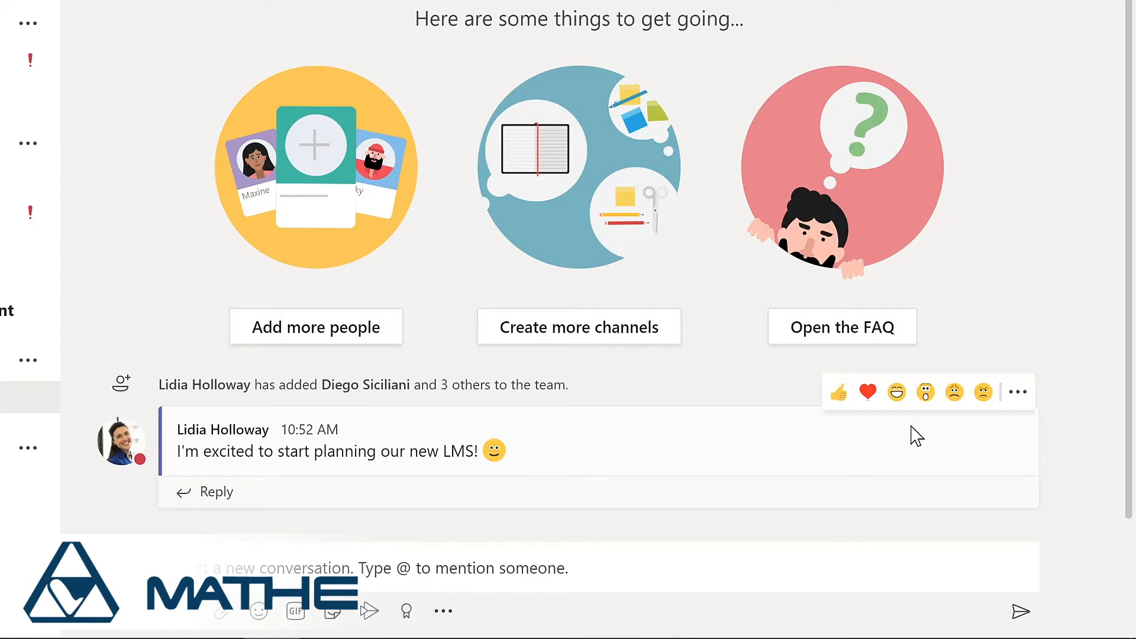
pyautogui.click(1018, 393)
pyautogui.moveTo(1022, 407)
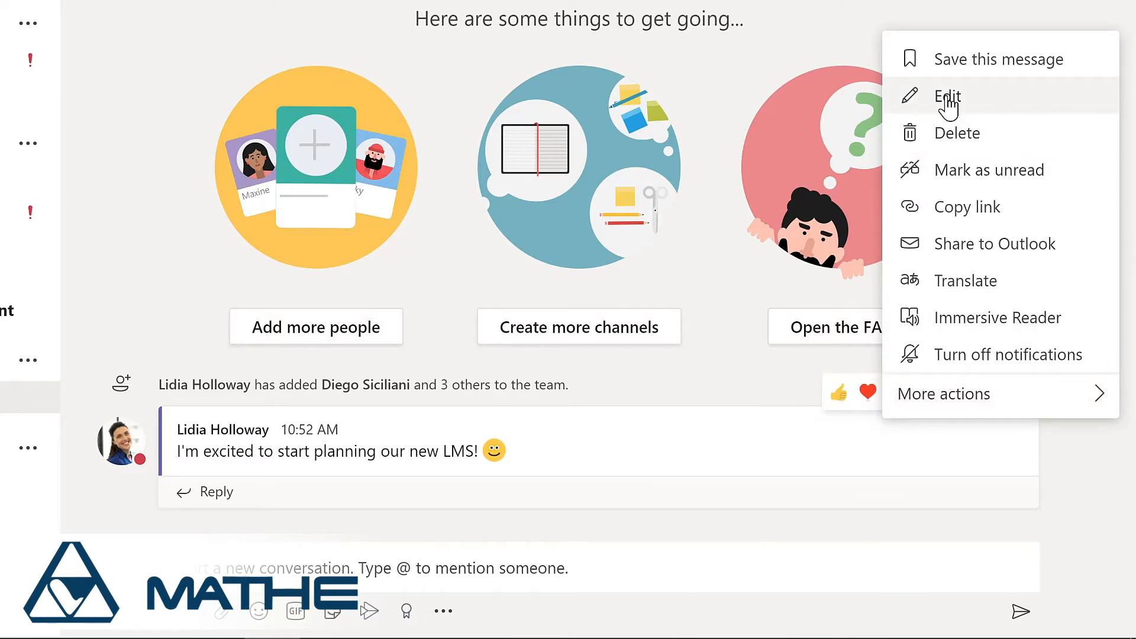
pyautogui.click(947, 98)
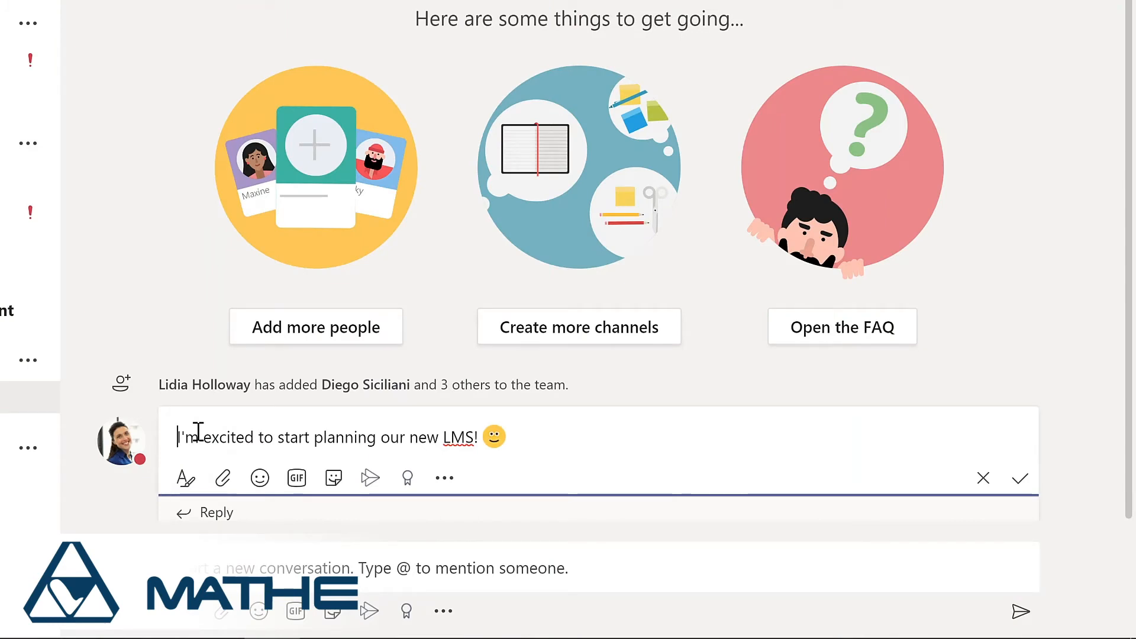
pyautogui.write('@')
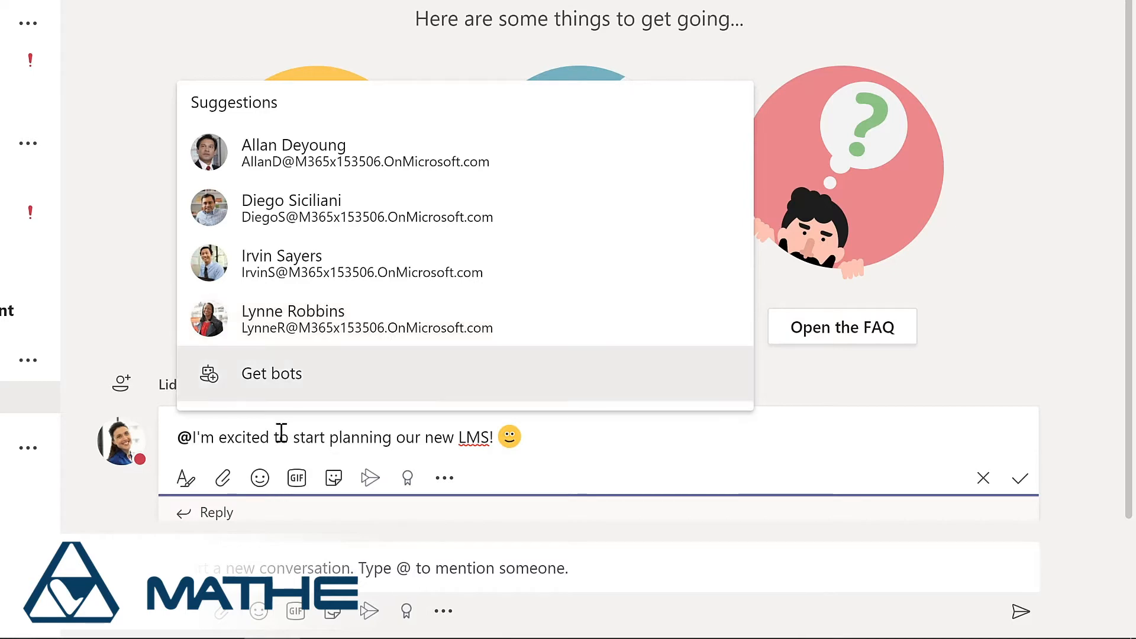
pyautogui.write('team')
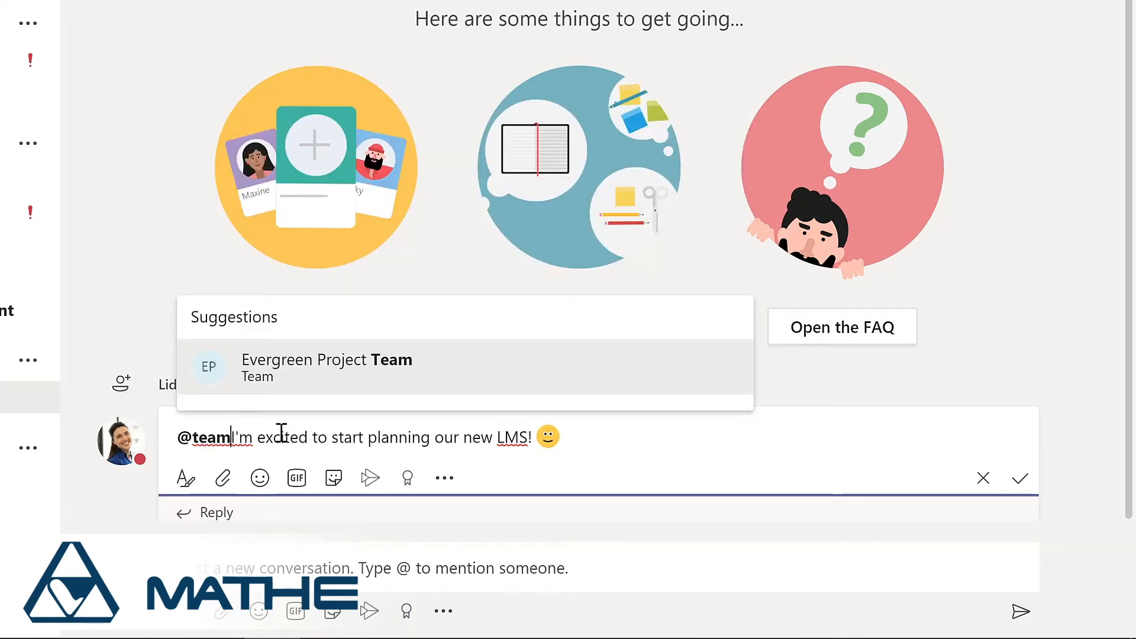
pyautogui.click(312, 375)
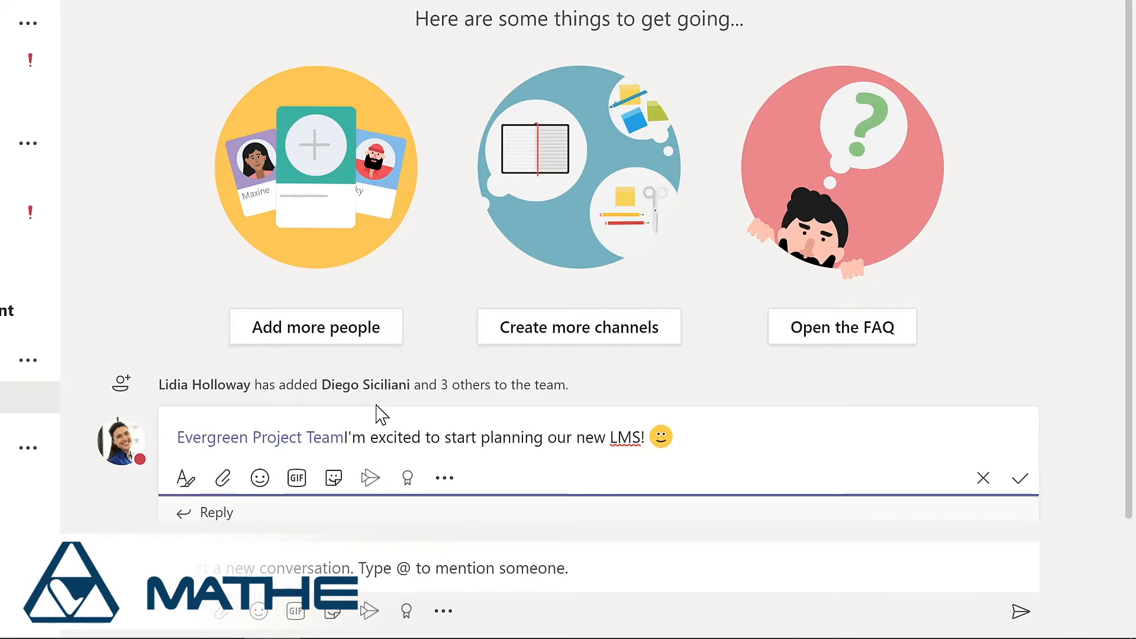
pyautogui.write(',')
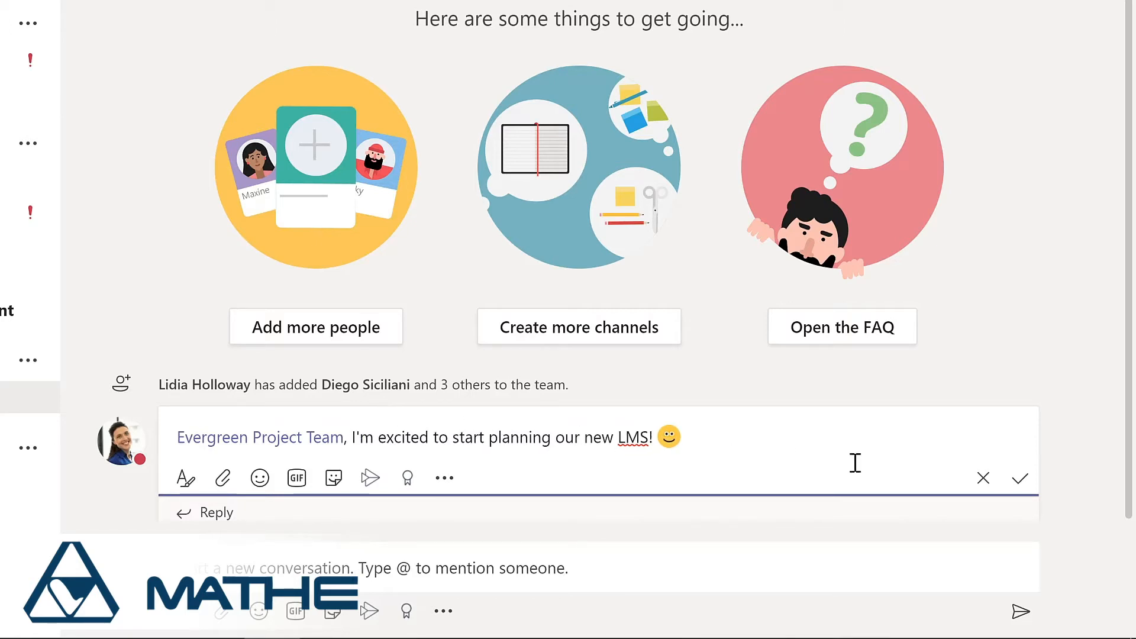
pyautogui.click(1022, 479)
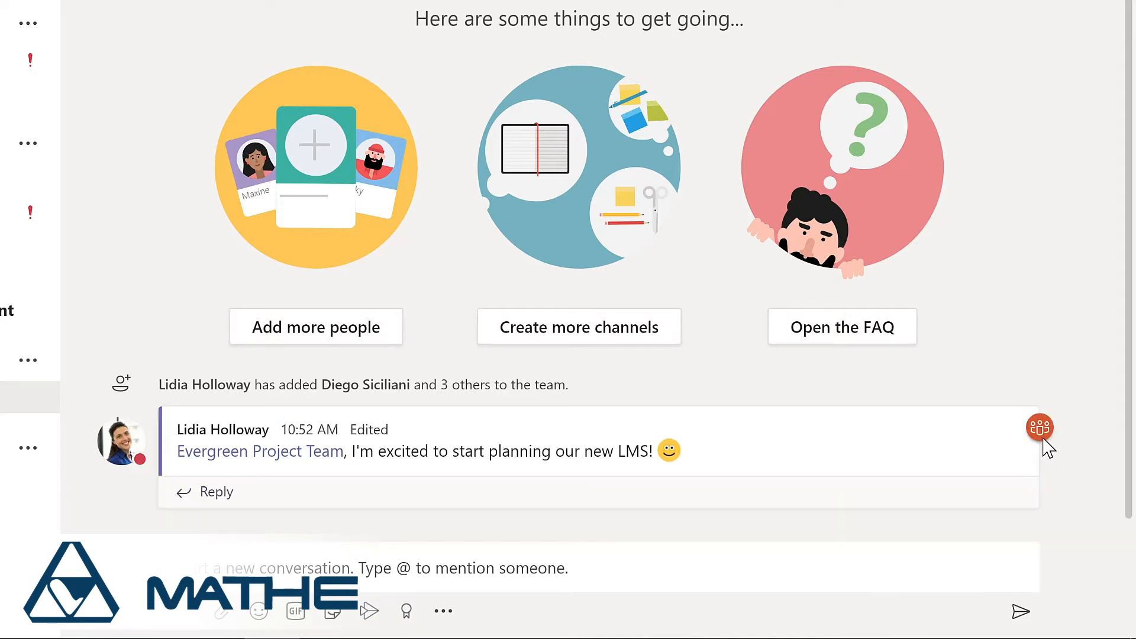
pyautogui.moveTo(1044, 435)
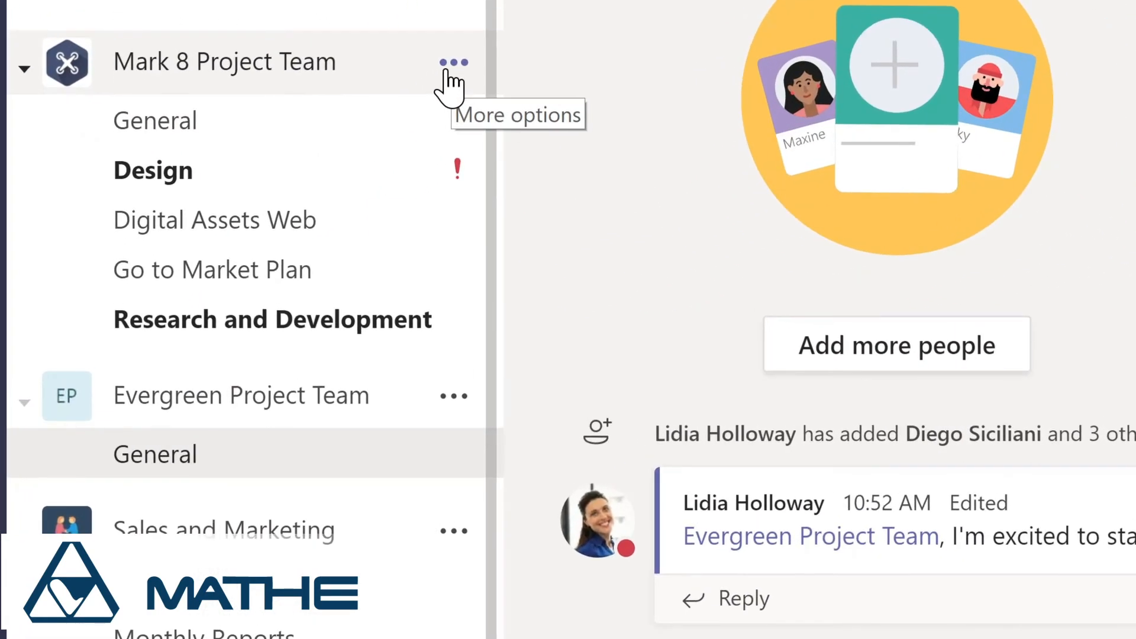
# Examine Mark 8 Project Team's management page, including its owners, members and guests, channels and analytics.
pyautogui.click(453, 63)
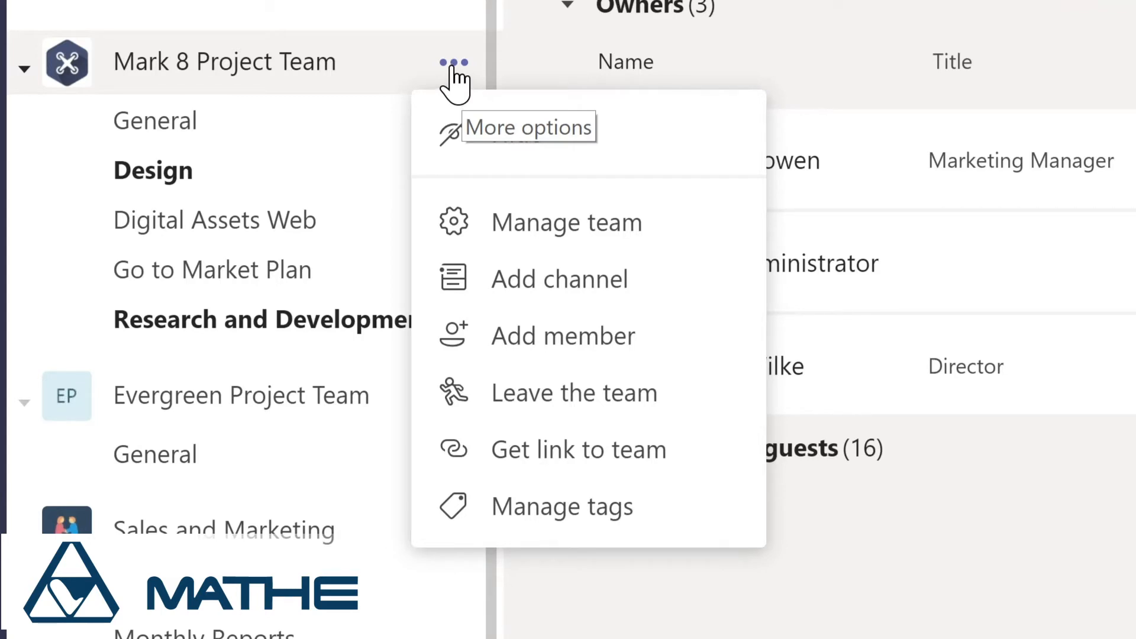
pyautogui.click(550, 231)
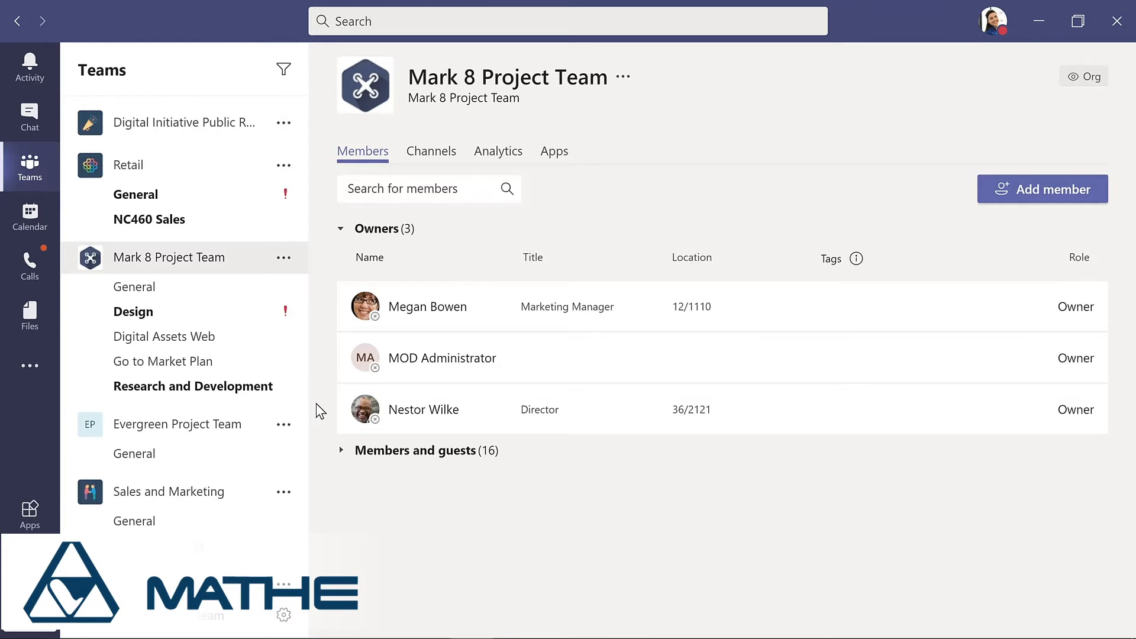
pyautogui.click(386, 457)
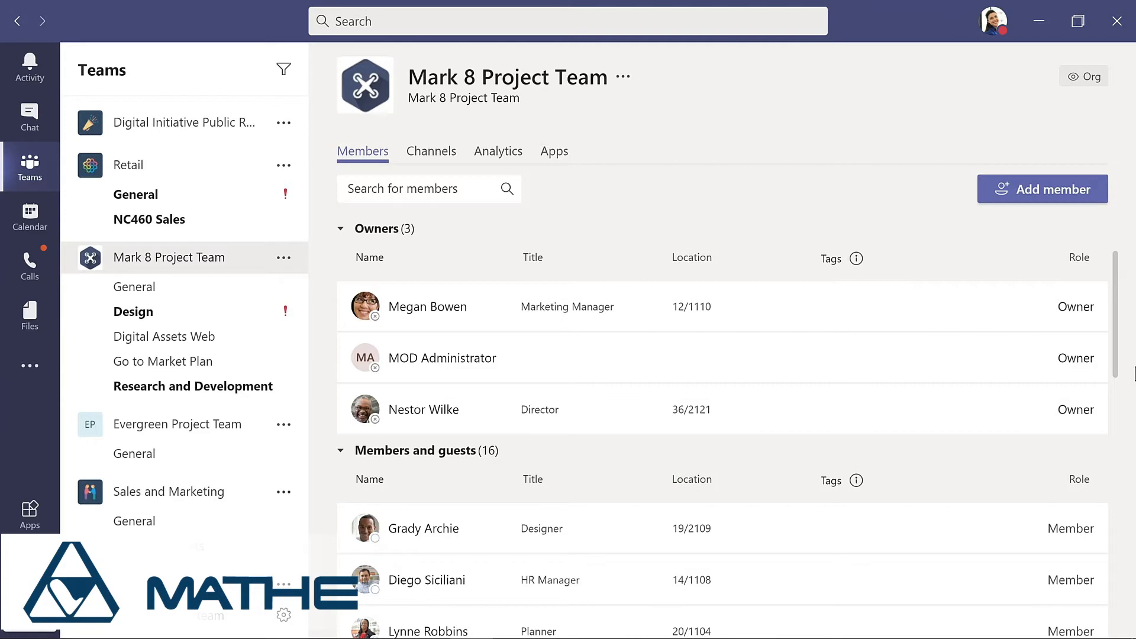
pyautogui.scroll(-3, 1117, 361)
pyautogui.scroll(-5, 1129, 500)
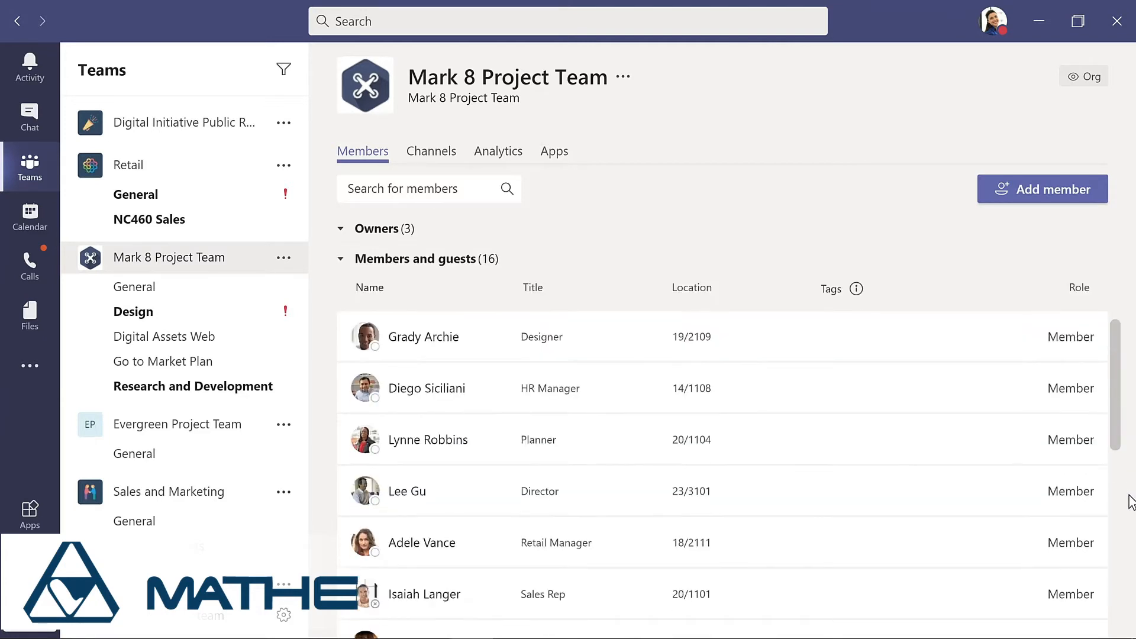
pyautogui.scroll(-4, 1128, 612)
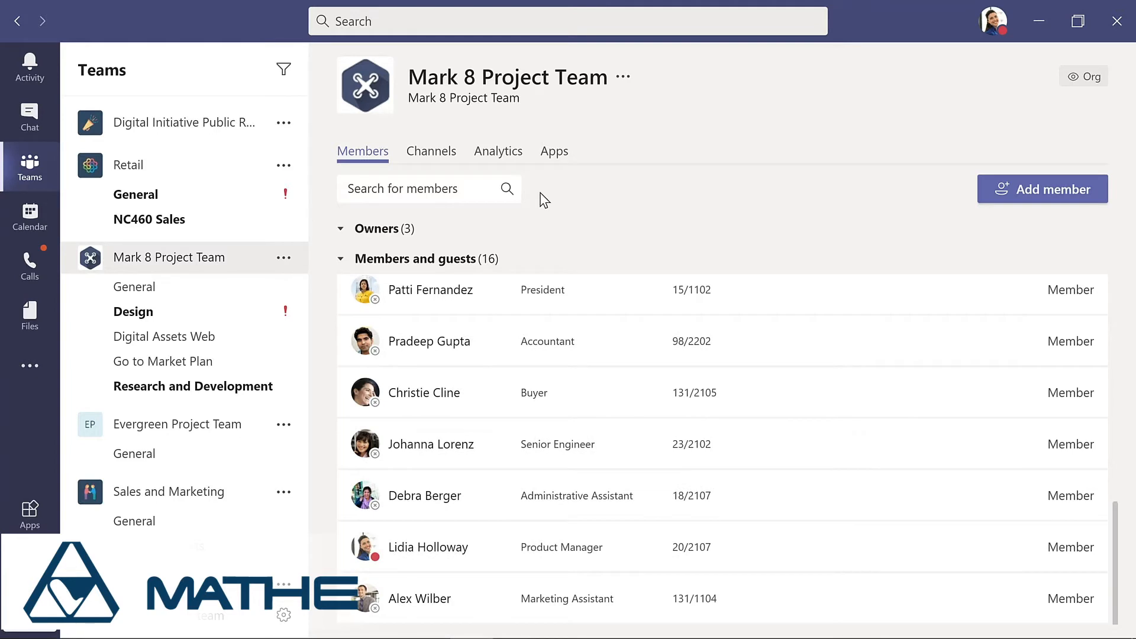
pyautogui.click(430, 155)
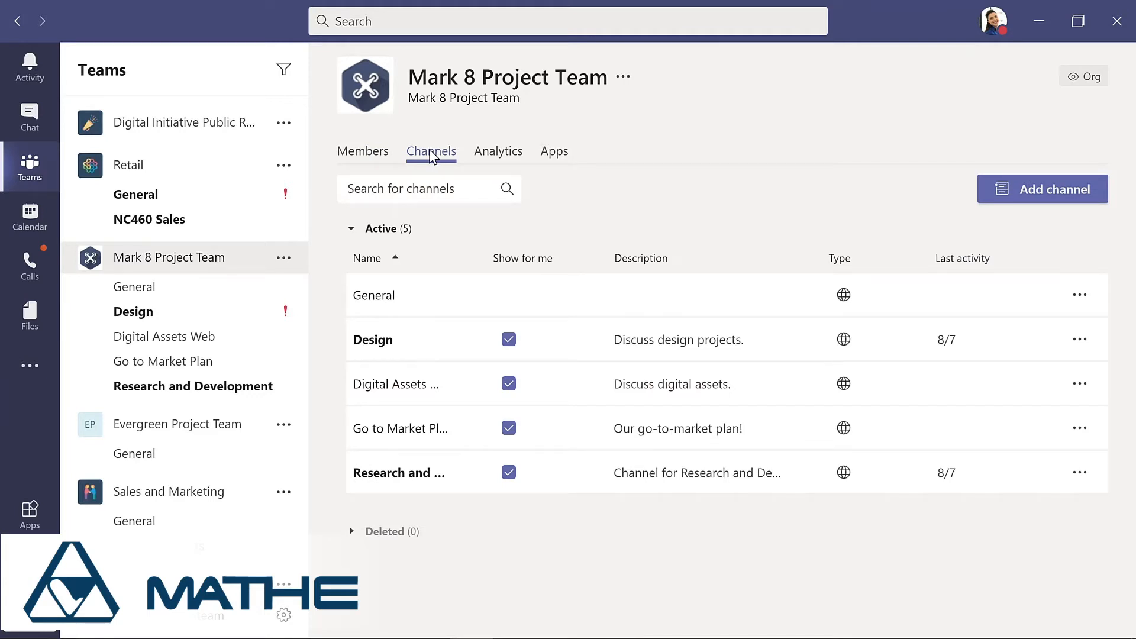
pyautogui.click(498, 158)
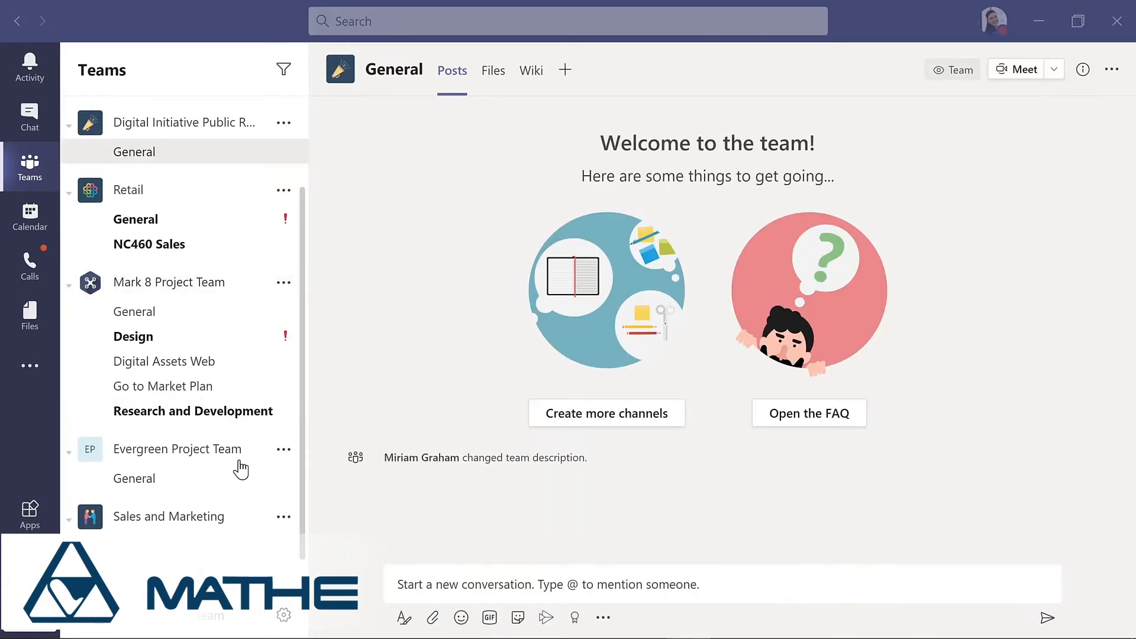
# Add the director to Evergreen Project Team as a member.
pyautogui.click(285, 451)
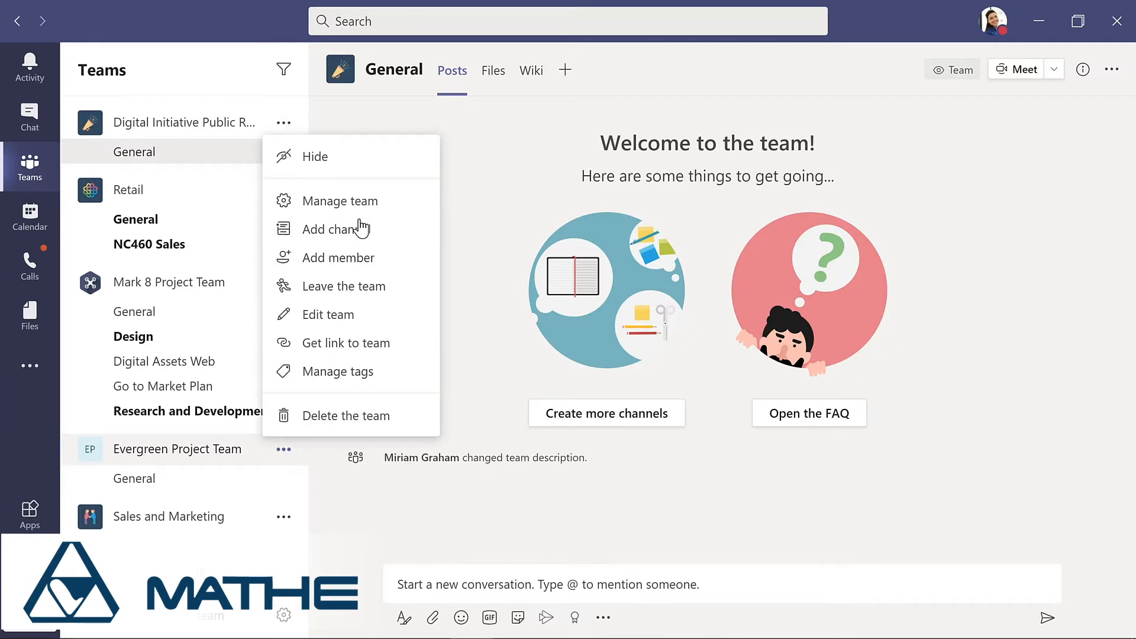
pyautogui.click(335, 261)
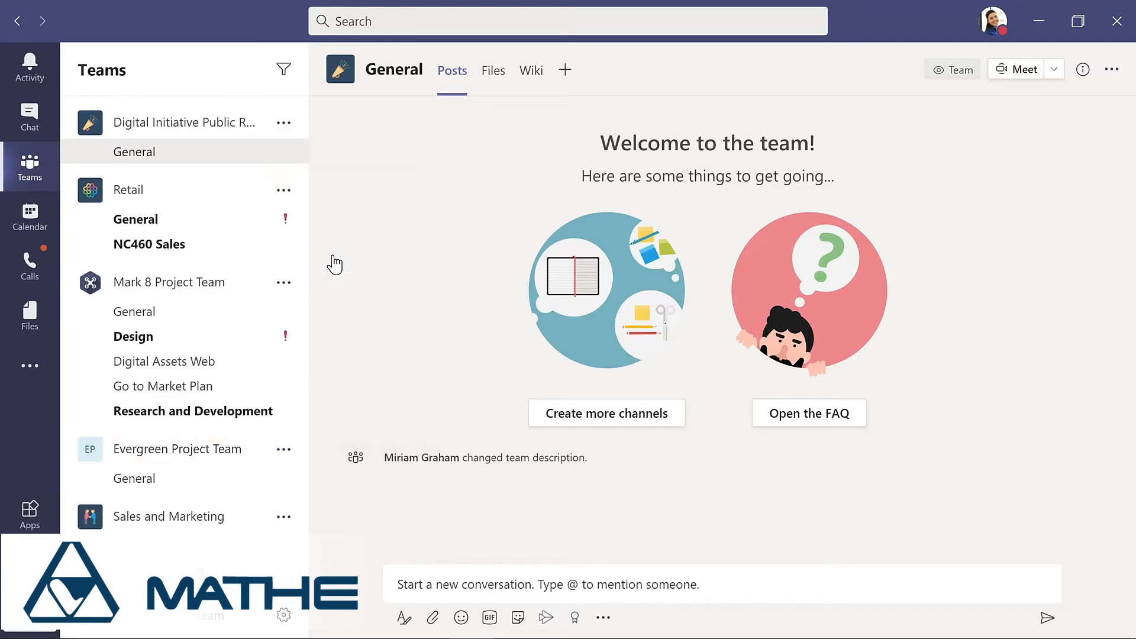
pyautogui.write('nestor')
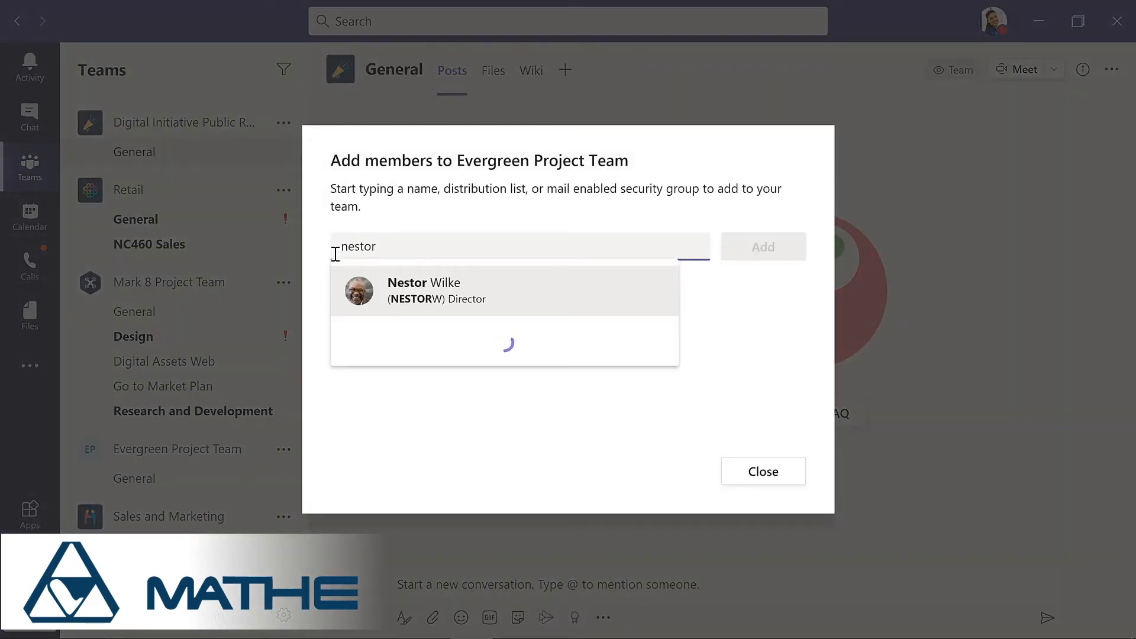
pyautogui.press('Return')
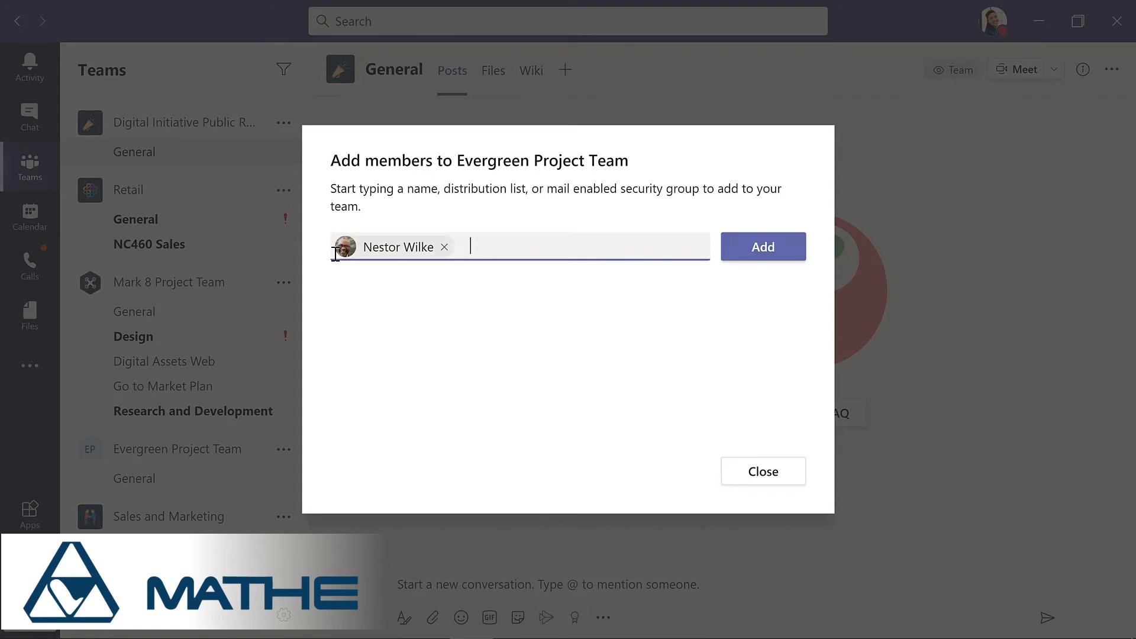
pyautogui.click(770, 248)
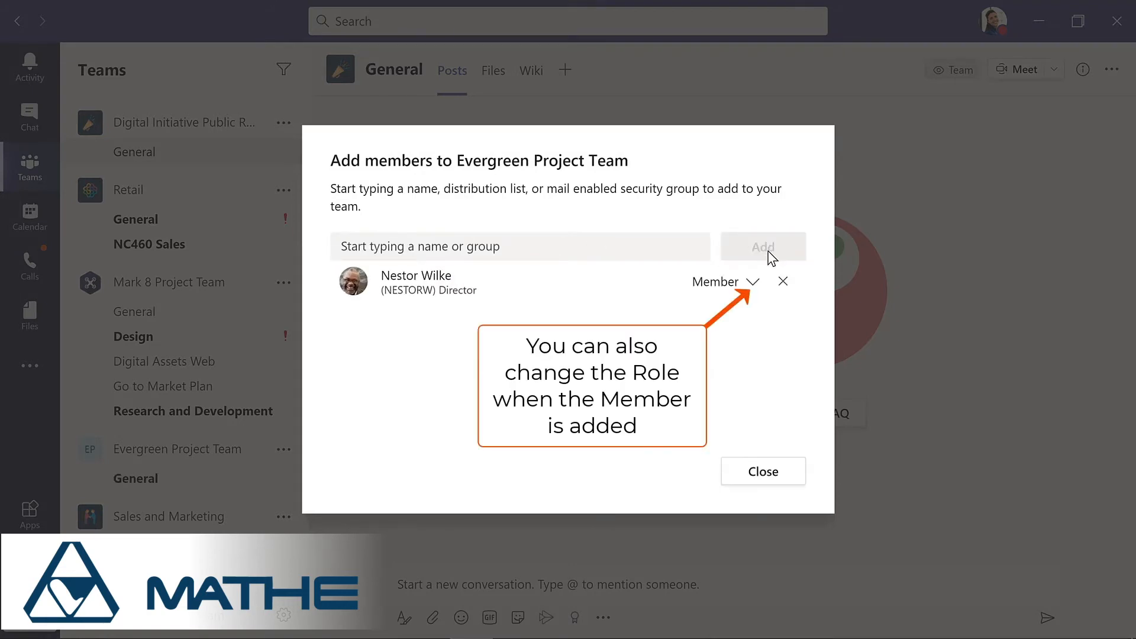
pyautogui.click(762, 467)
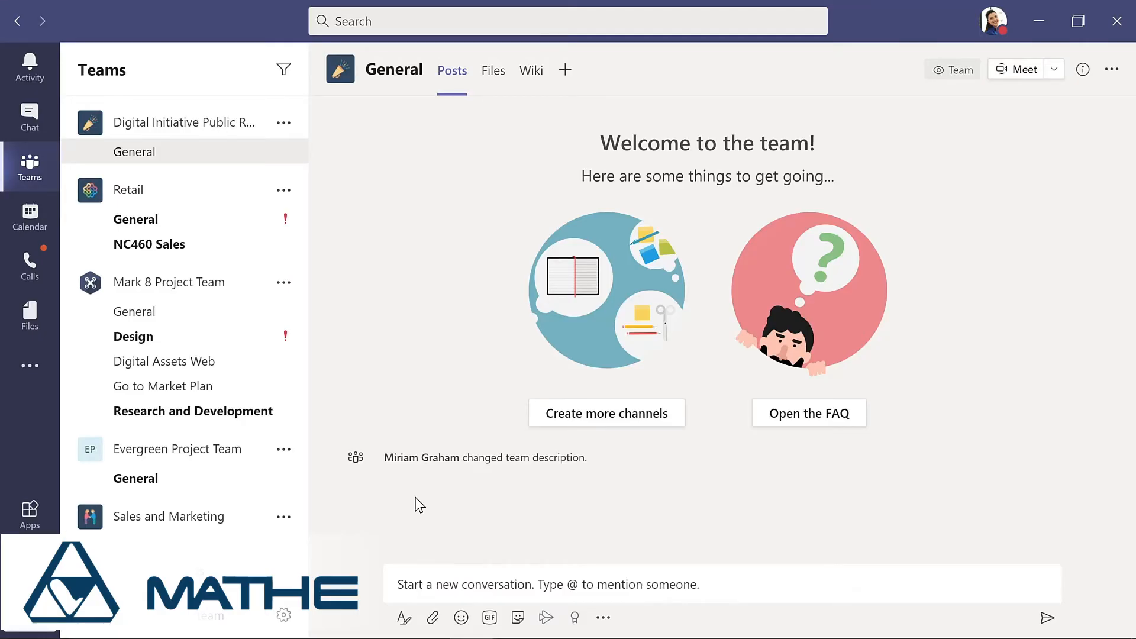
# Change the director's role in Evergreen Project Team to Owner.
pyautogui.click(285, 451)
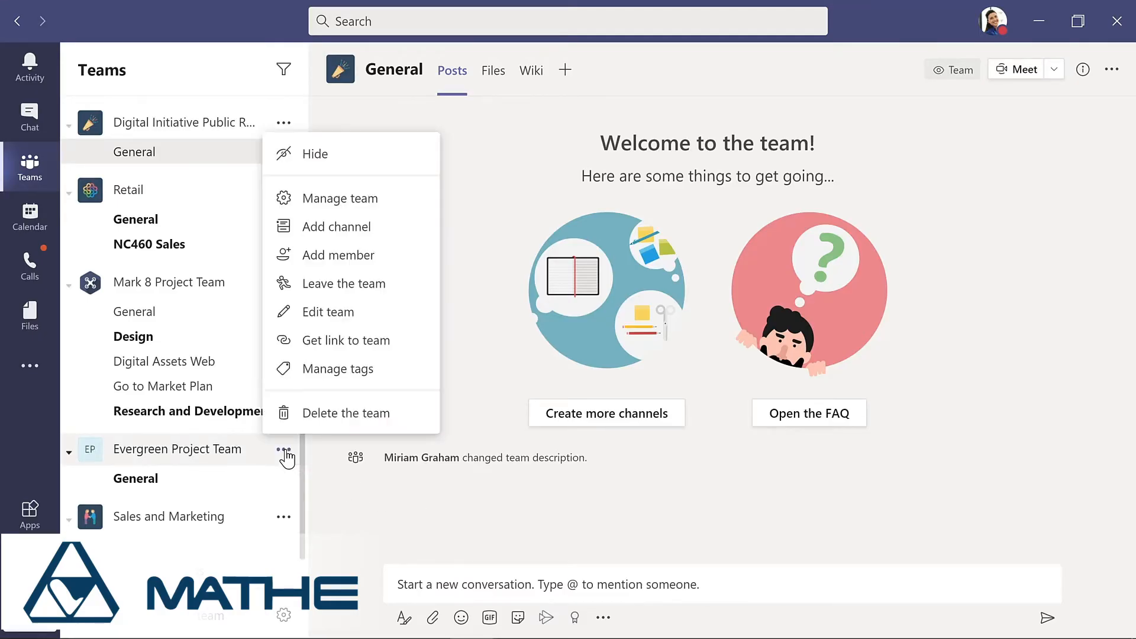
pyautogui.click(350, 201)
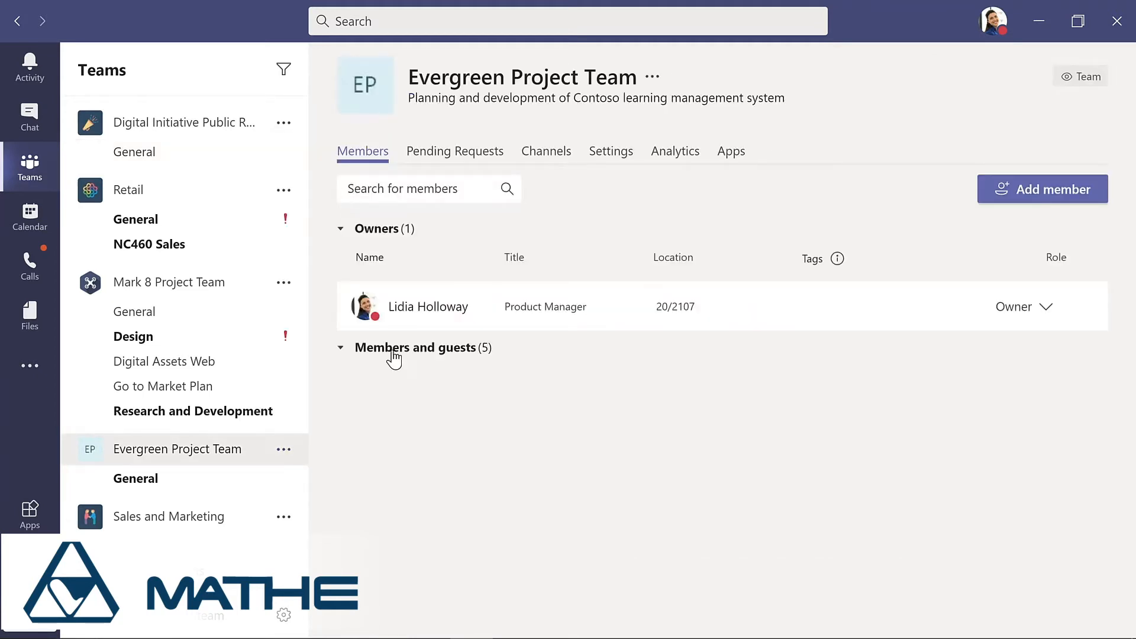
pyautogui.click(393, 355)
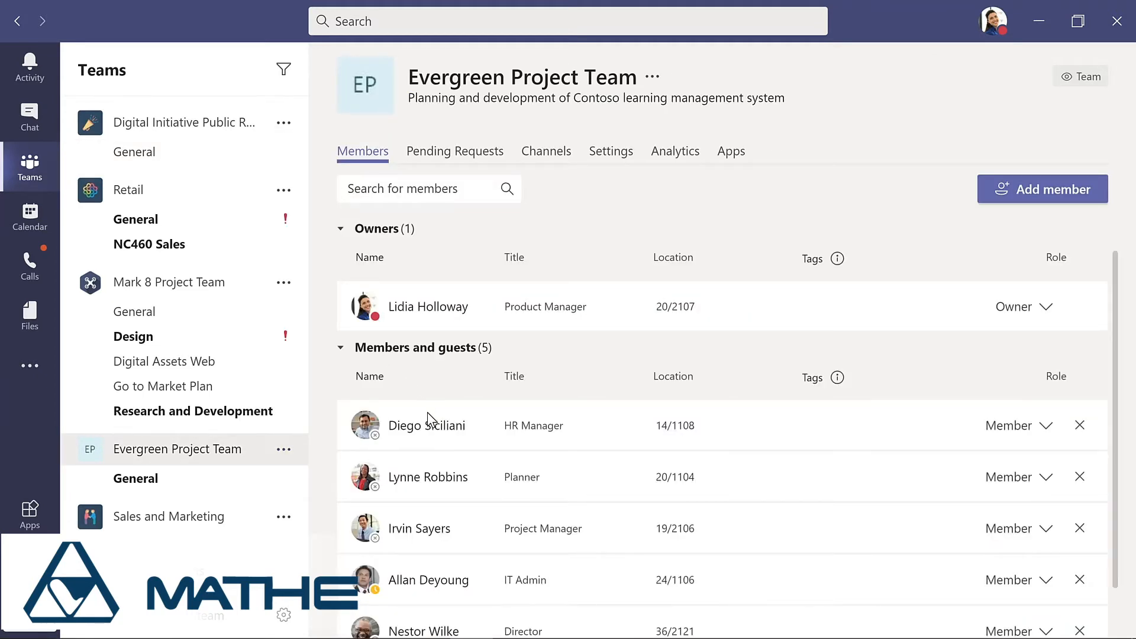
pyautogui.scroll(-1, 437, 438)
pyautogui.scroll(-1, 437, 450)
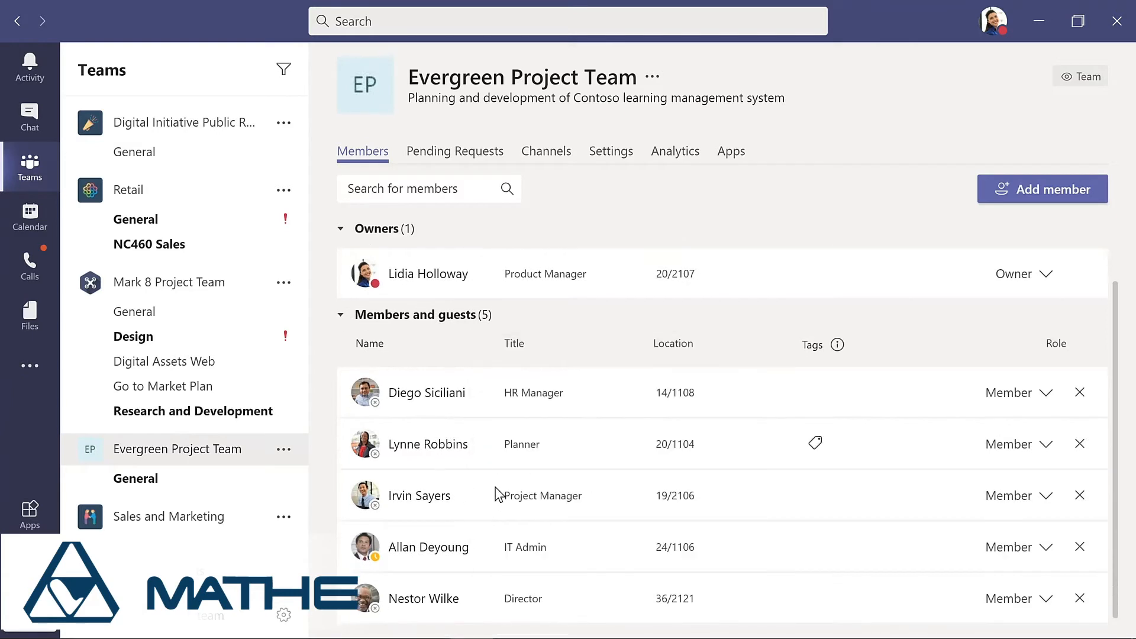
pyautogui.click(1046, 603)
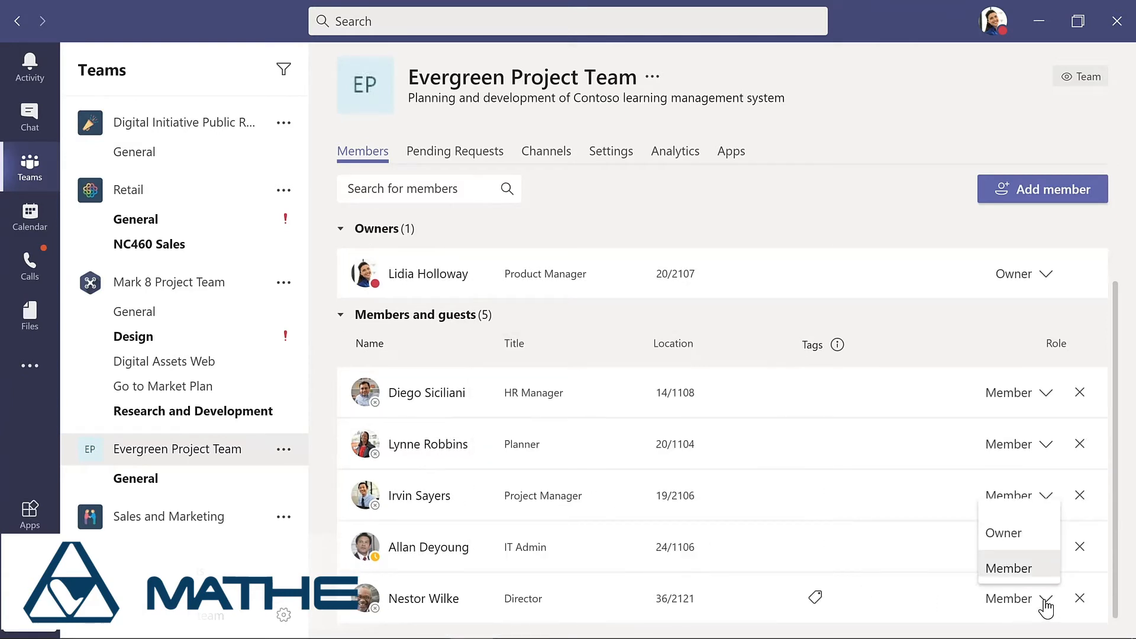
pyautogui.click(1011, 536)
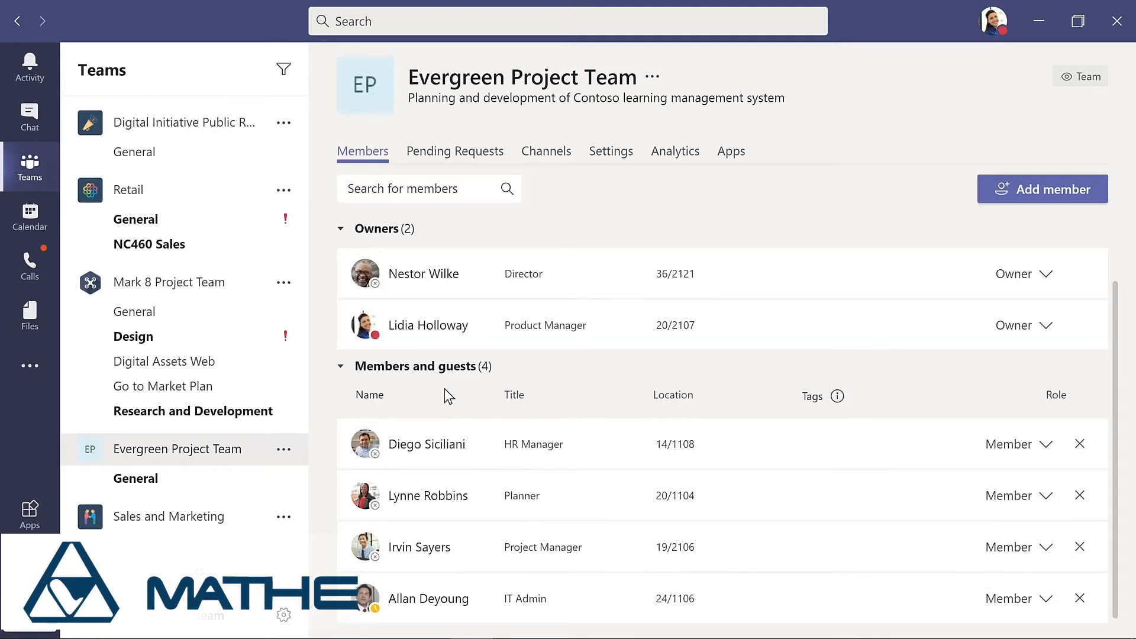
# Start an announcement in Evergreen Project Team's General channel with a headline welcoming the new director by first name.
pyautogui.click(135, 478)
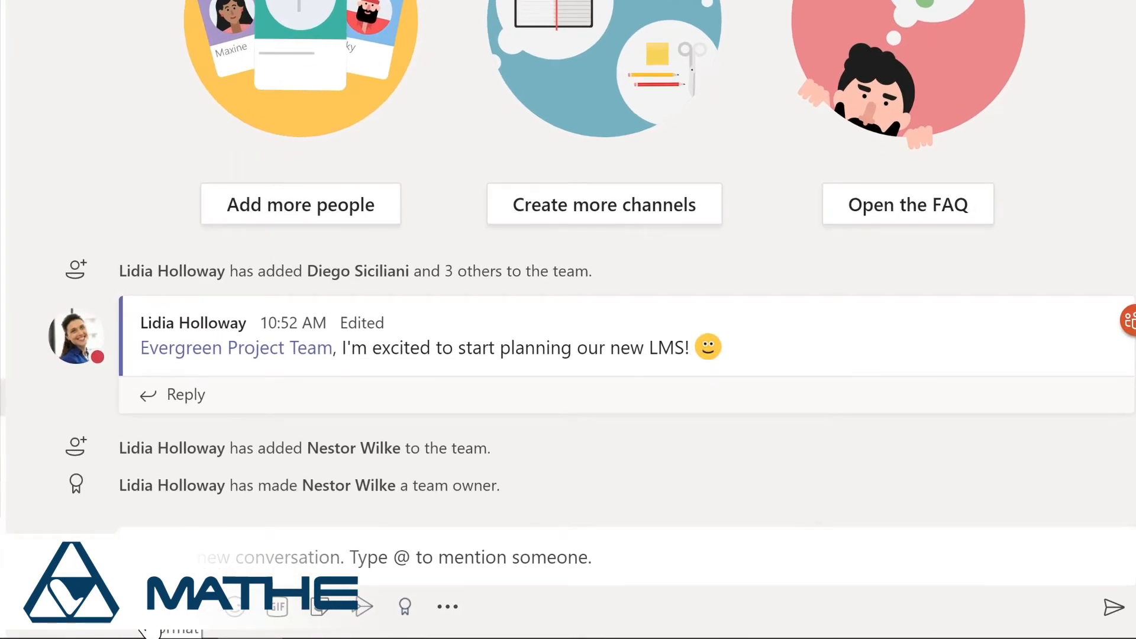
pyautogui.click(149, 610)
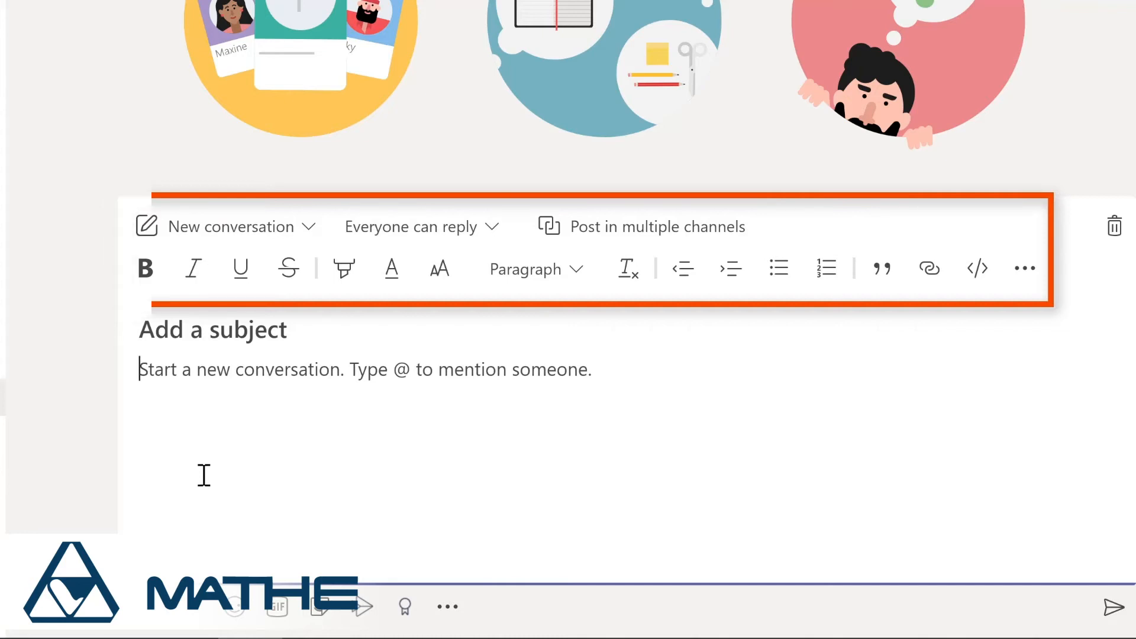
pyautogui.click(309, 228)
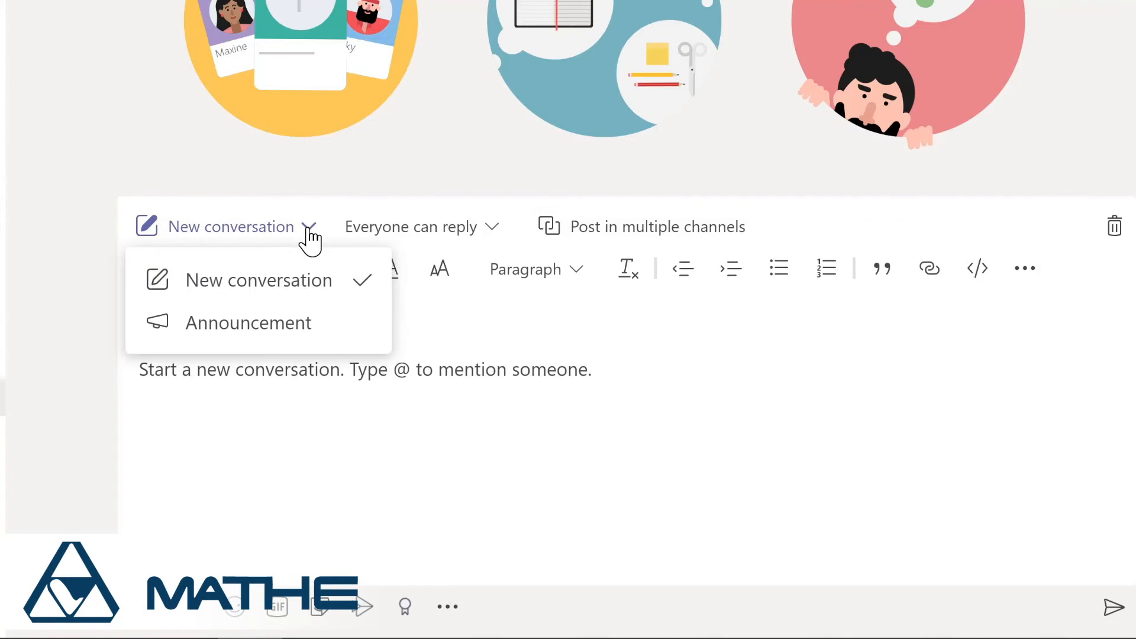
pyautogui.click(262, 324)
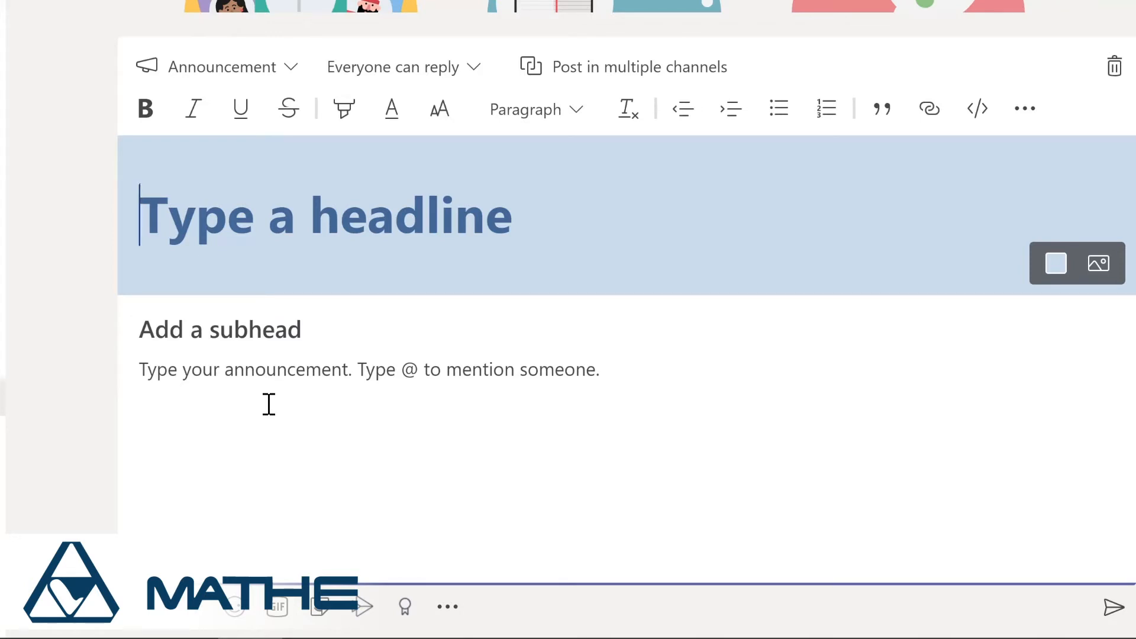
pyautogui.write('Welcome Nestor!')
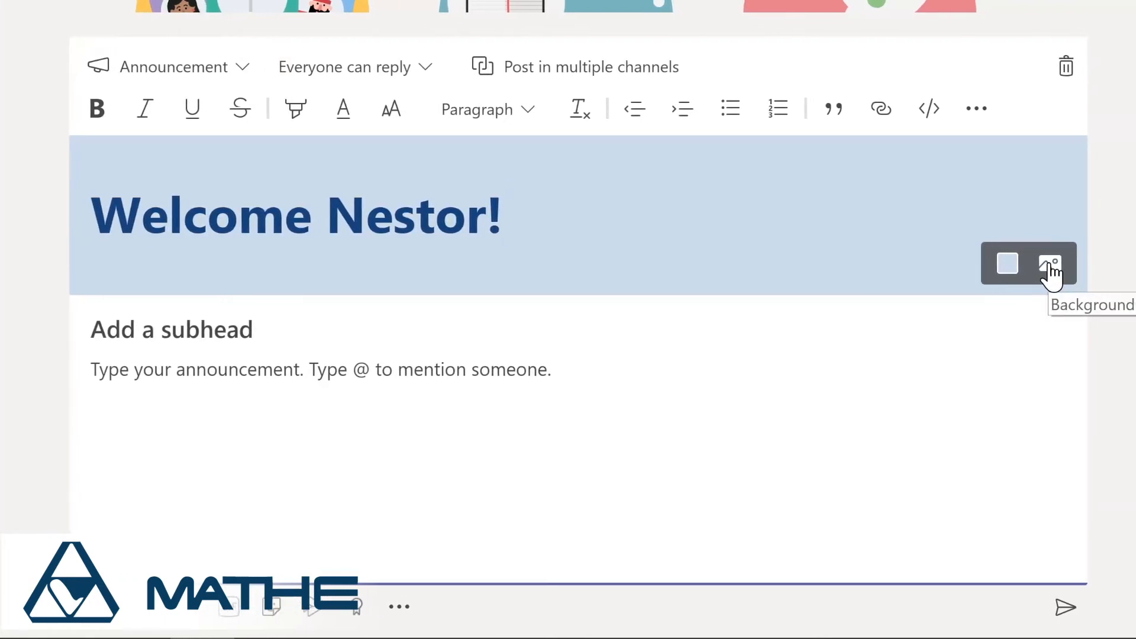
# Set the headline background to dark teal and post the announcement with a welcome subhead and a message about joining the LMS planning team.
pyautogui.click(996, 268)
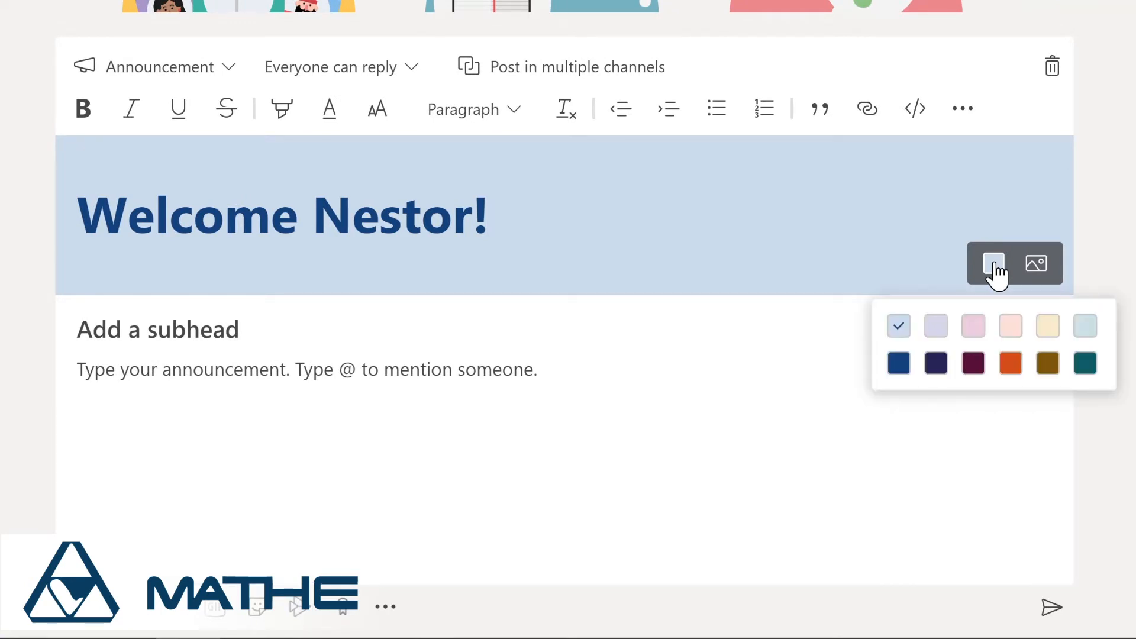
pyautogui.click(1085, 363)
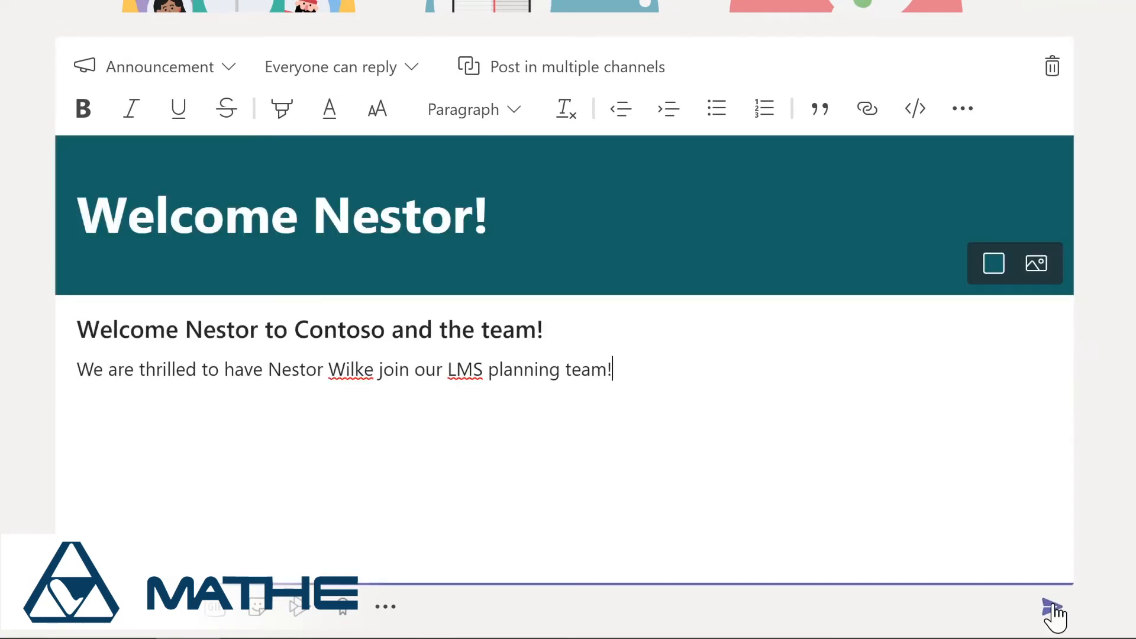
pyautogui.click(1054, 610)
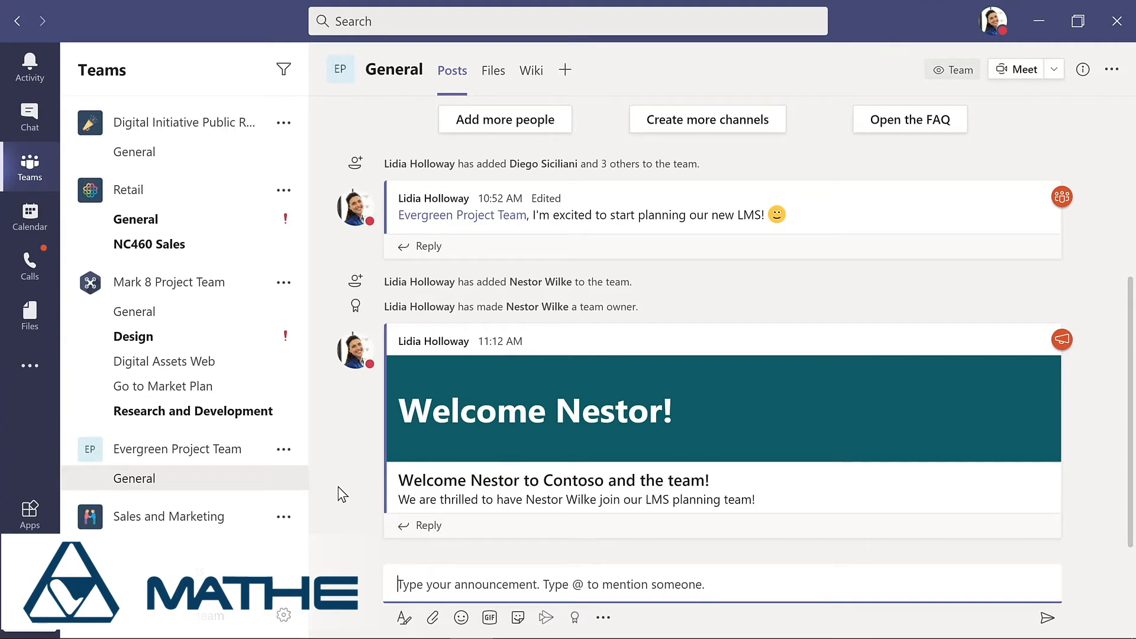
# Start a new channel in Evergreen Project Team named "Design" with the description "Design and planning of LMS".
pyautogui.click(284, 451)
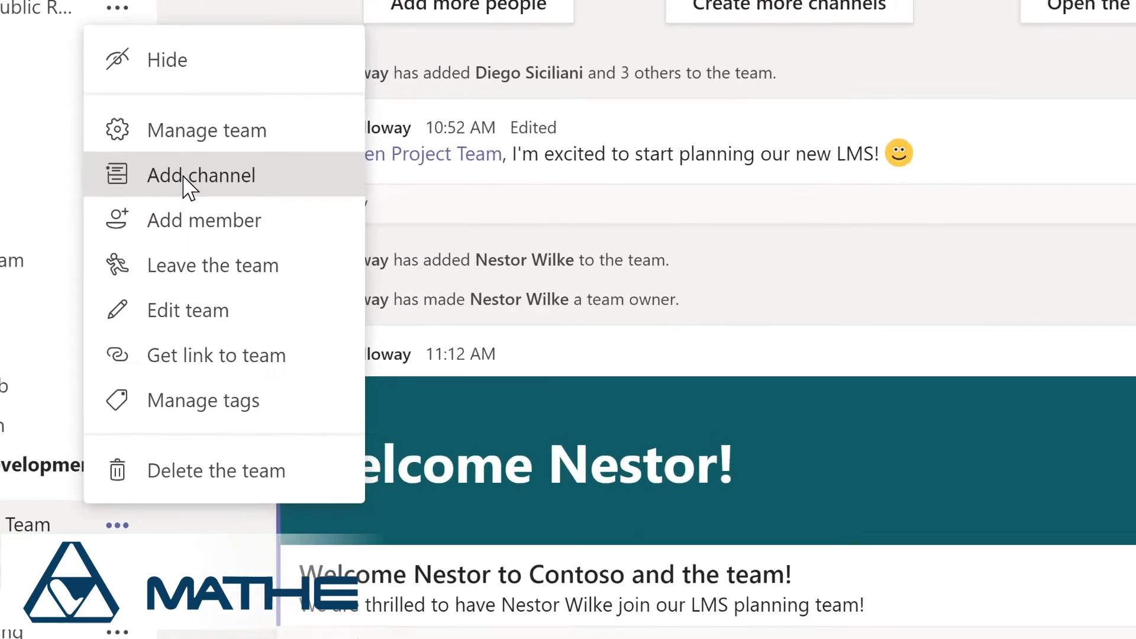
pyautogui.click(319, 231)
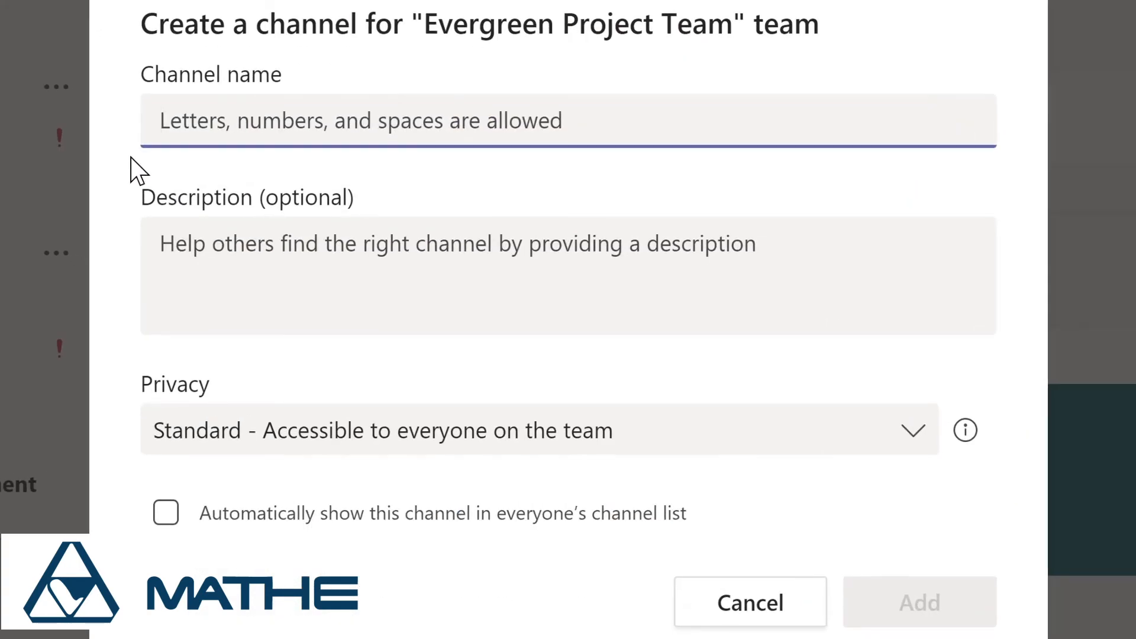
pyautogui.write('D')
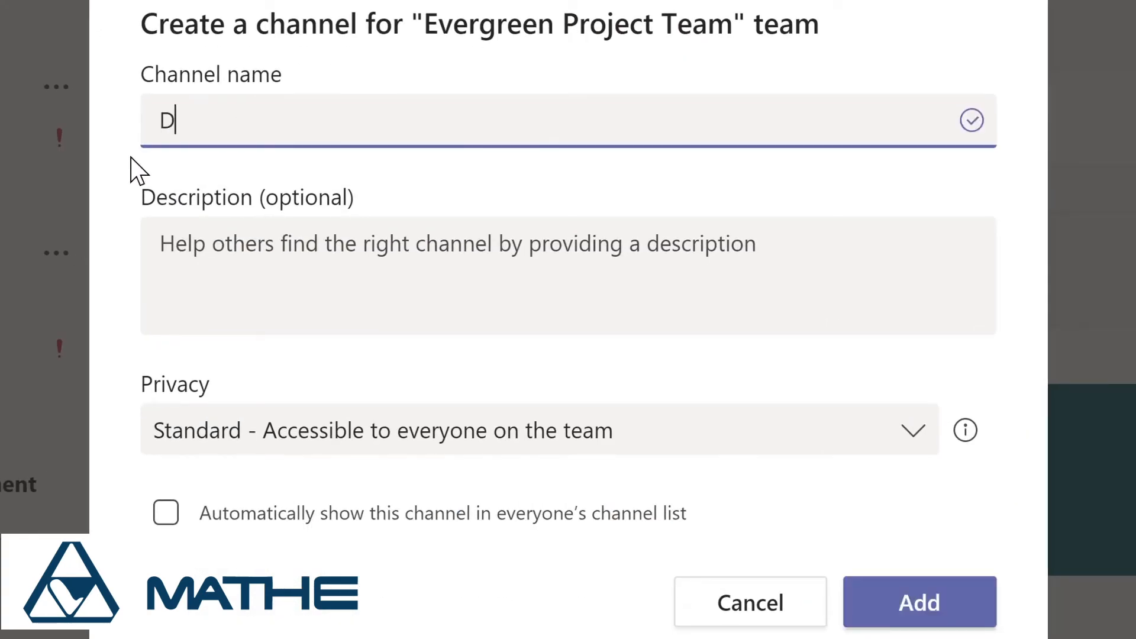
pyautogui.write('esign')
pyautogui.click(179, 243)
pyautogui.write('Design and planning of LMS')
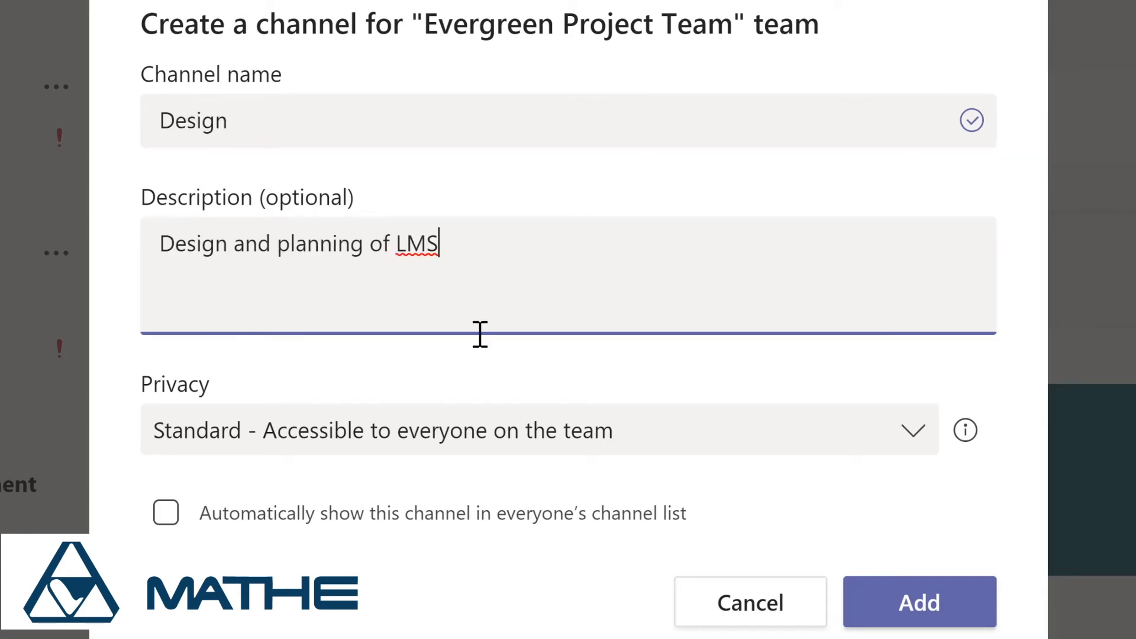
# Create the channel with Standard privacy and have it shown automatically in everyone's channel list.
pyautogui.click(918, 443)
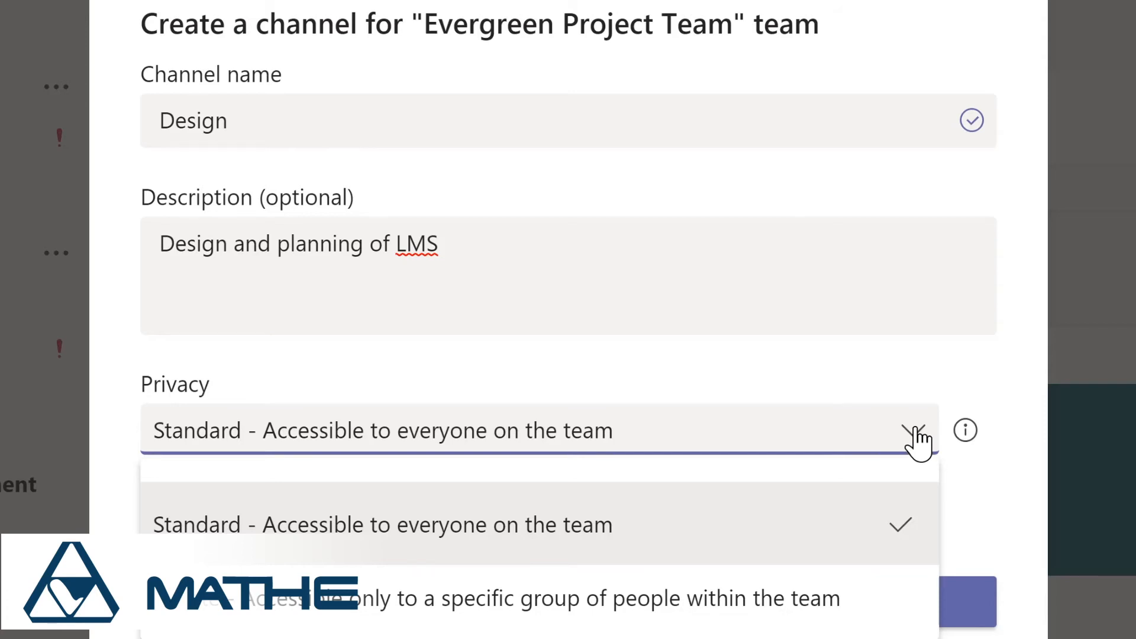
pyautogui.click(868, 370)
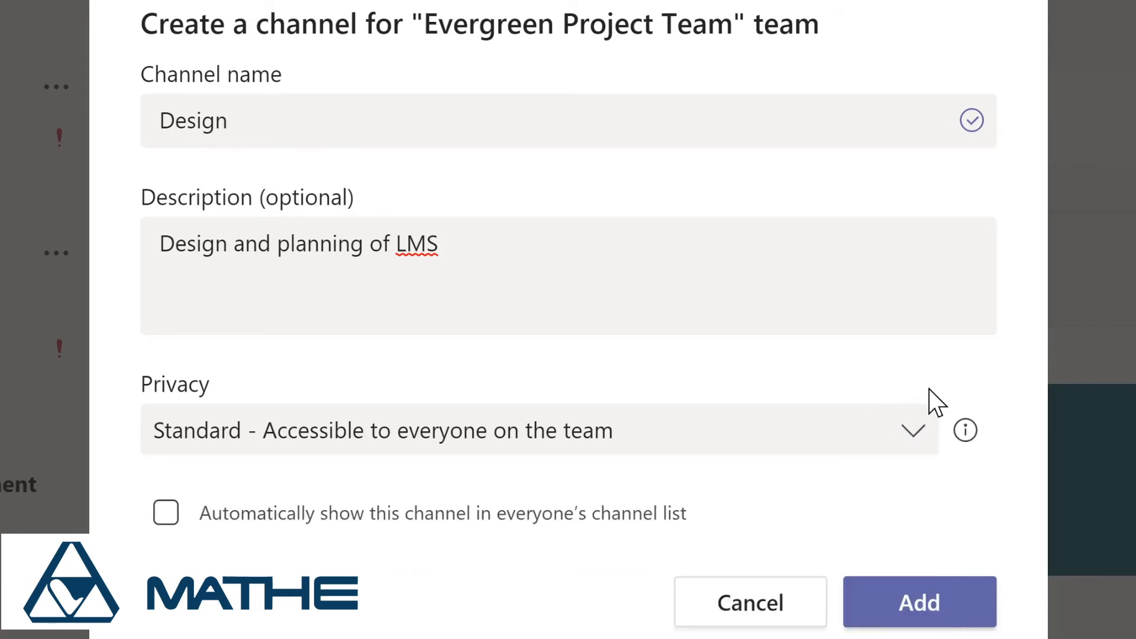
pyautogui.click(166, 514)
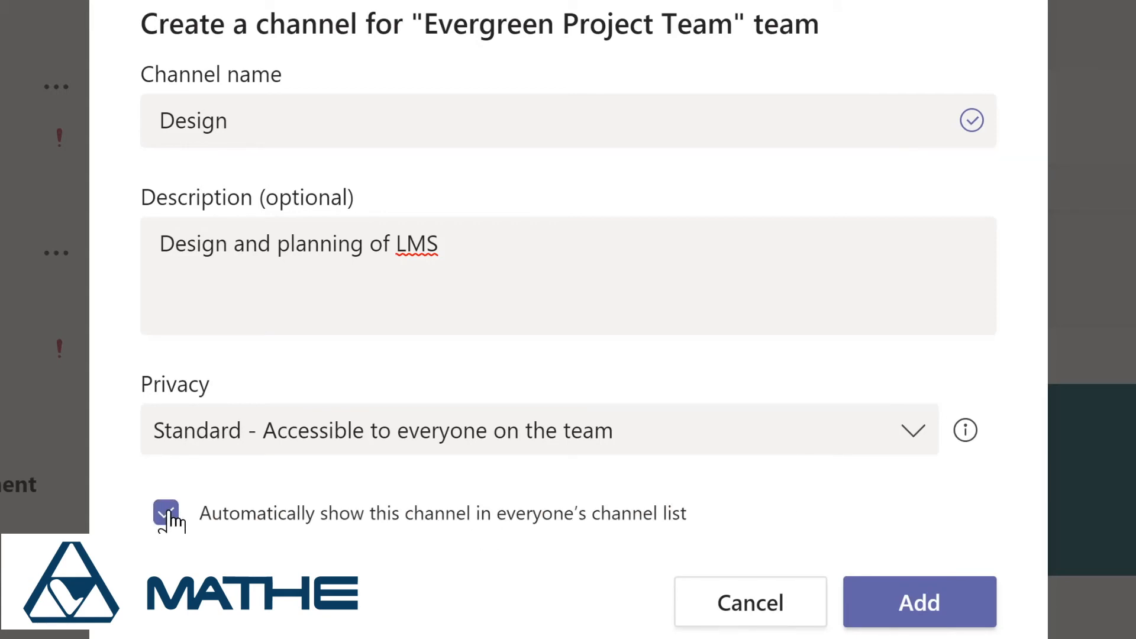
pyautogui.click(935, 610)
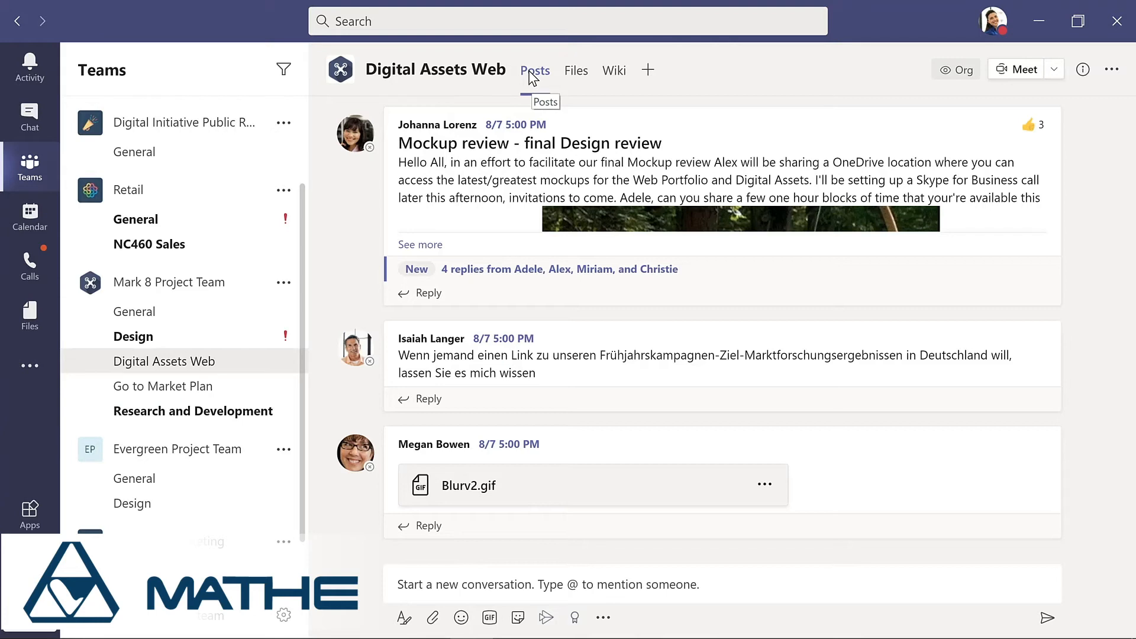
# Examine the Digital Assets Web channel's files, the actions and open options for Product Launch.pptx, and the channel's wiki.
pyautogui.click(579, 73)
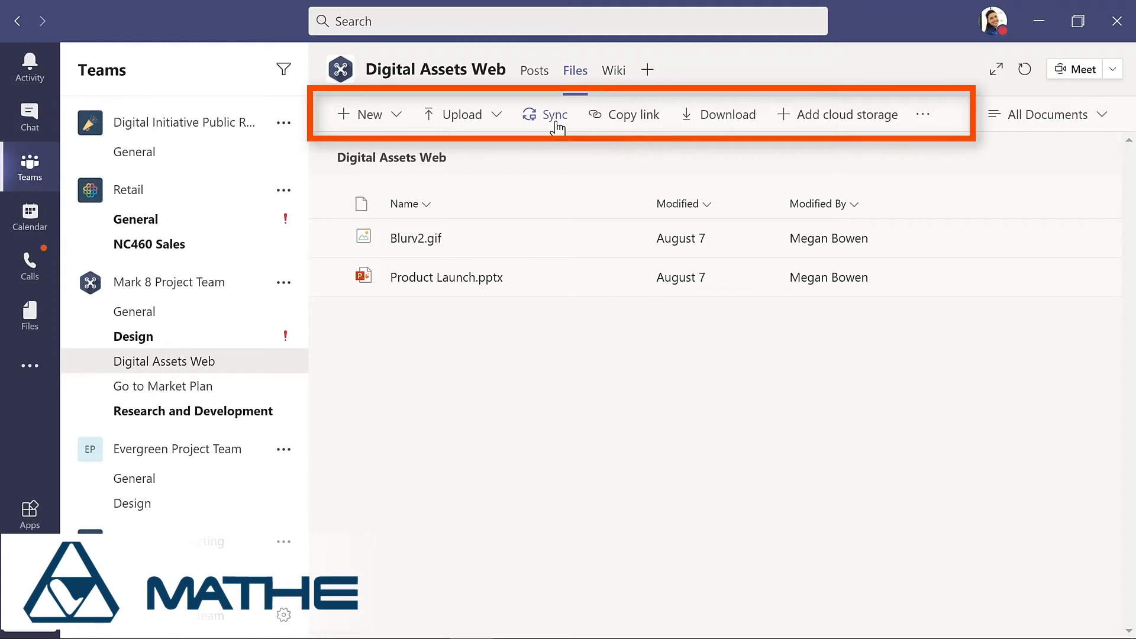
pyautogui.click(622, 280)
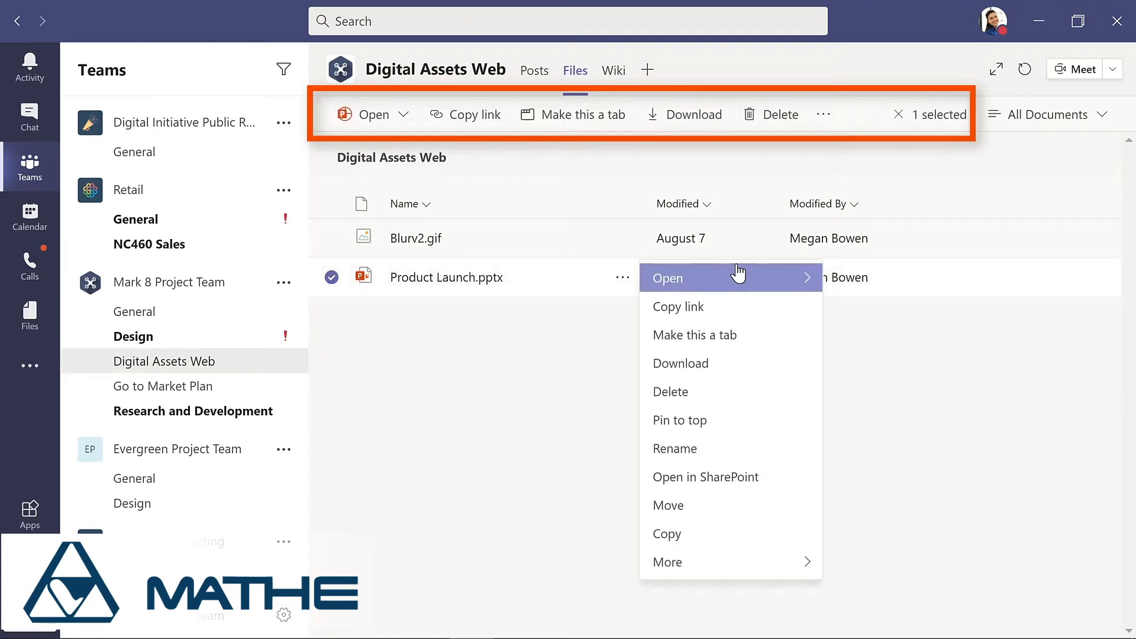
pyautogui.moveTo(806, 285)
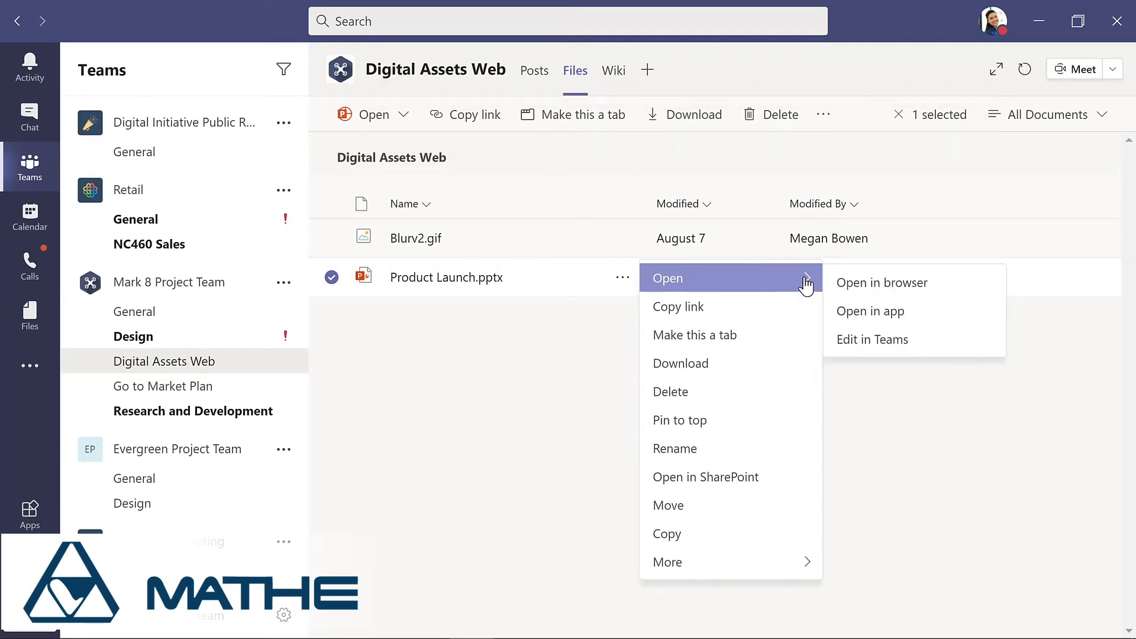
pyautogui.click(610, 157)
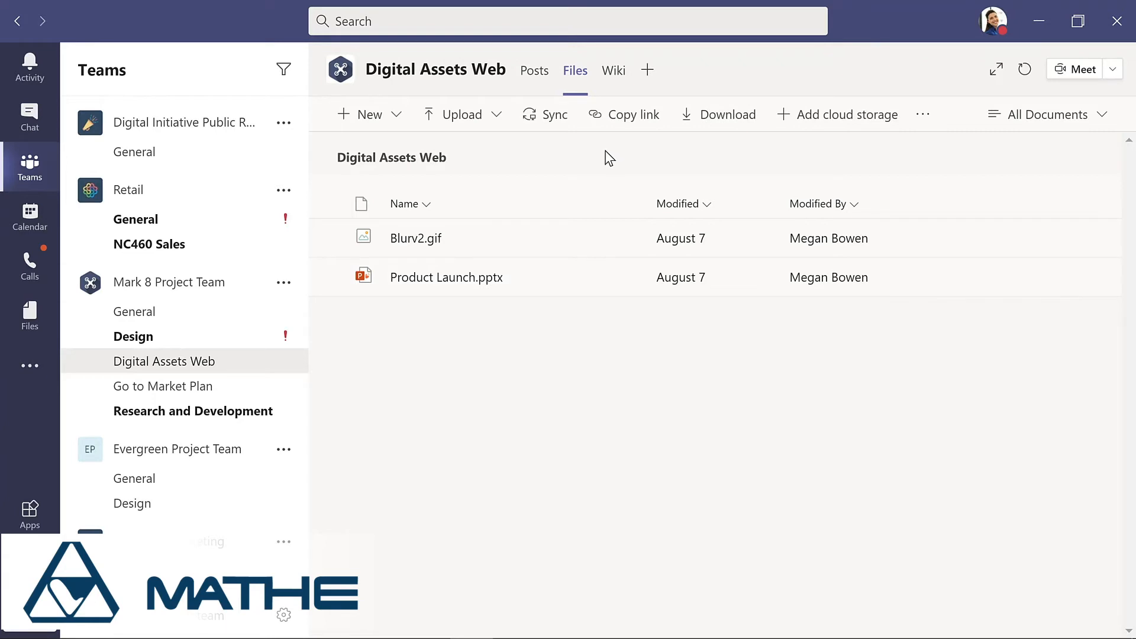
pyautogui.click(613, 77)
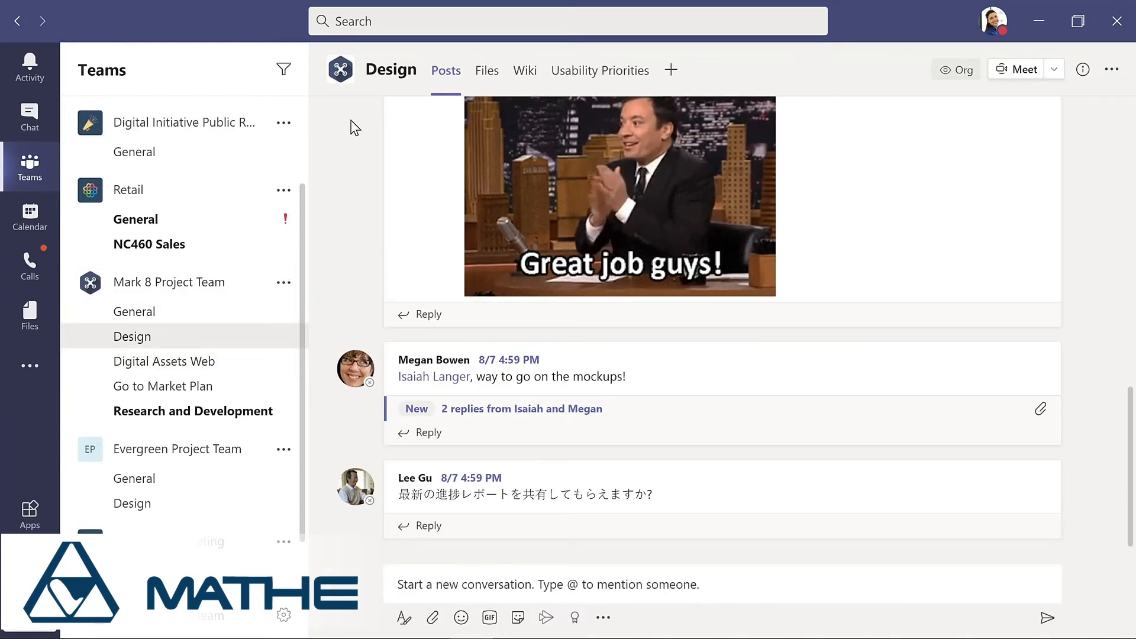
# View the Usability Priorities document in Mark 8 Project Team's Design channel and the options for adding another tab.
pyautogui.click(599, 80)
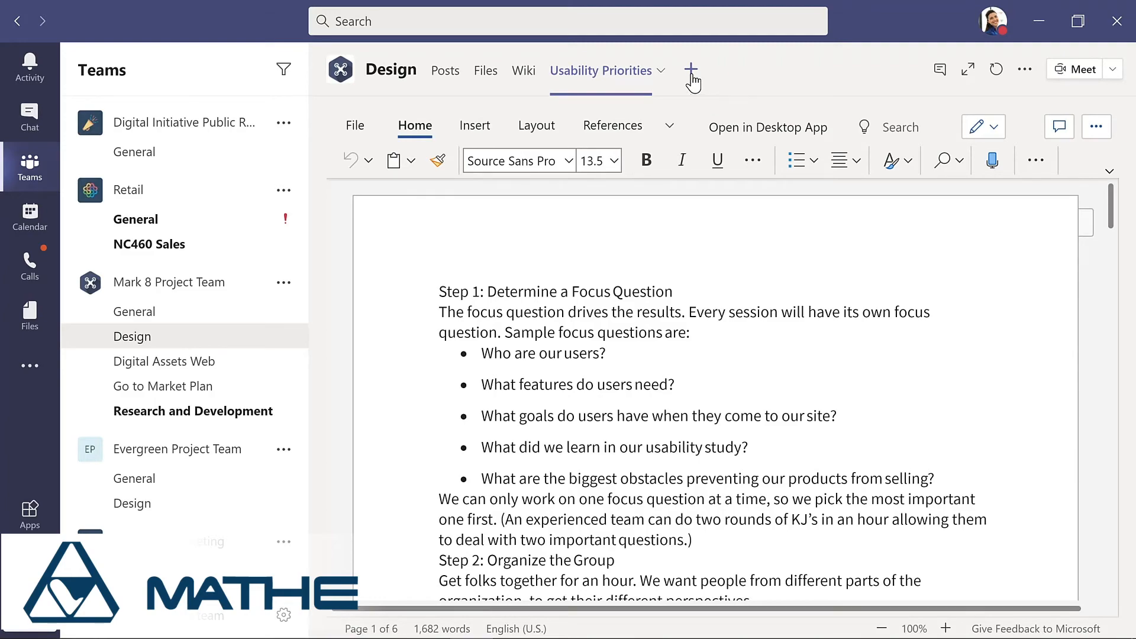
pyautogui.click(691, 81)
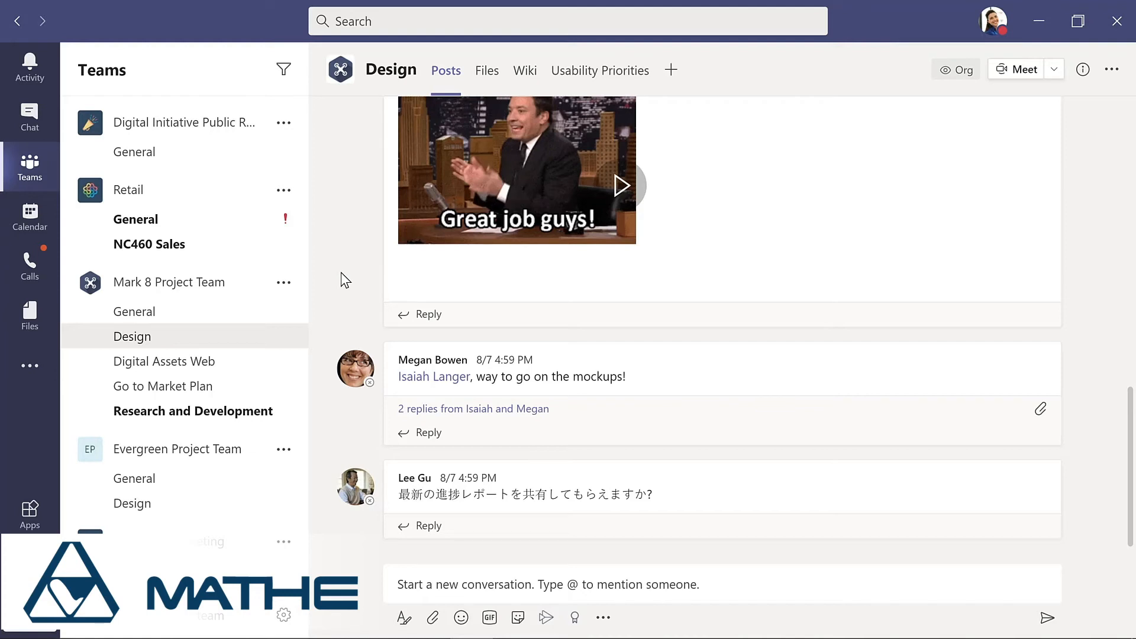
# Reply "Great job with a tight deadline!" to the post praising the mockups in Mark 8 Project Team's Design channel.
pyautogui.click(427, 438)
pyautogui.write('Great job with')
pyautogui.write('a ')
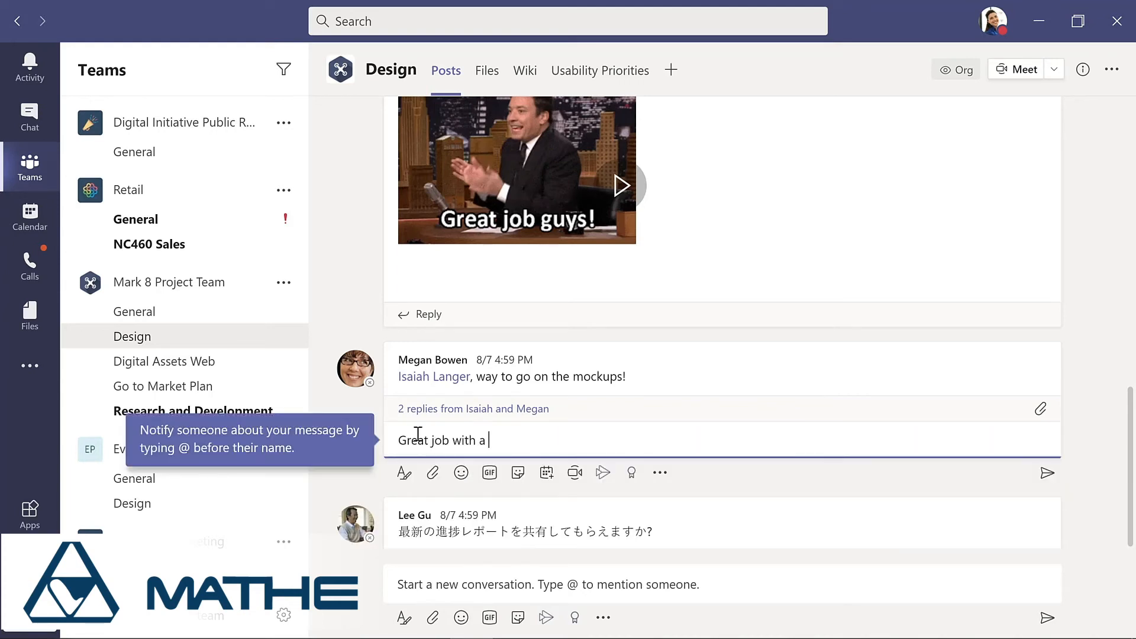
pyautogui.write('tight deadline!')
pyautogui.press('Return')
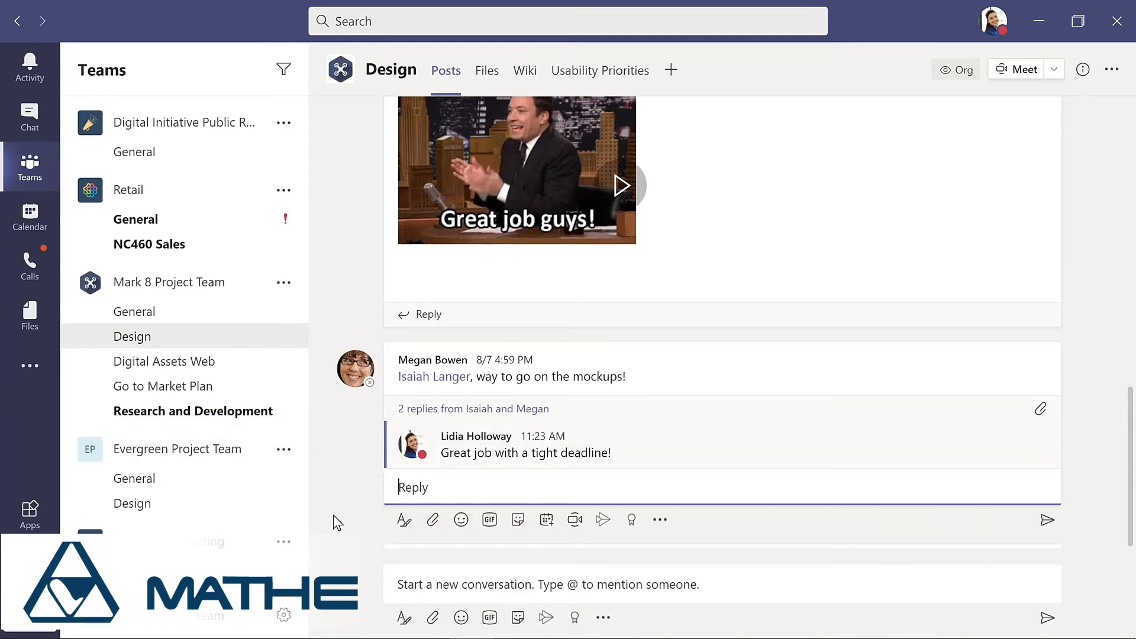
# Start a new conversation in the Design channel and attach Contoso Marketing Principles-2021.pptx from the computer.
pyautogui.click(409, 587)
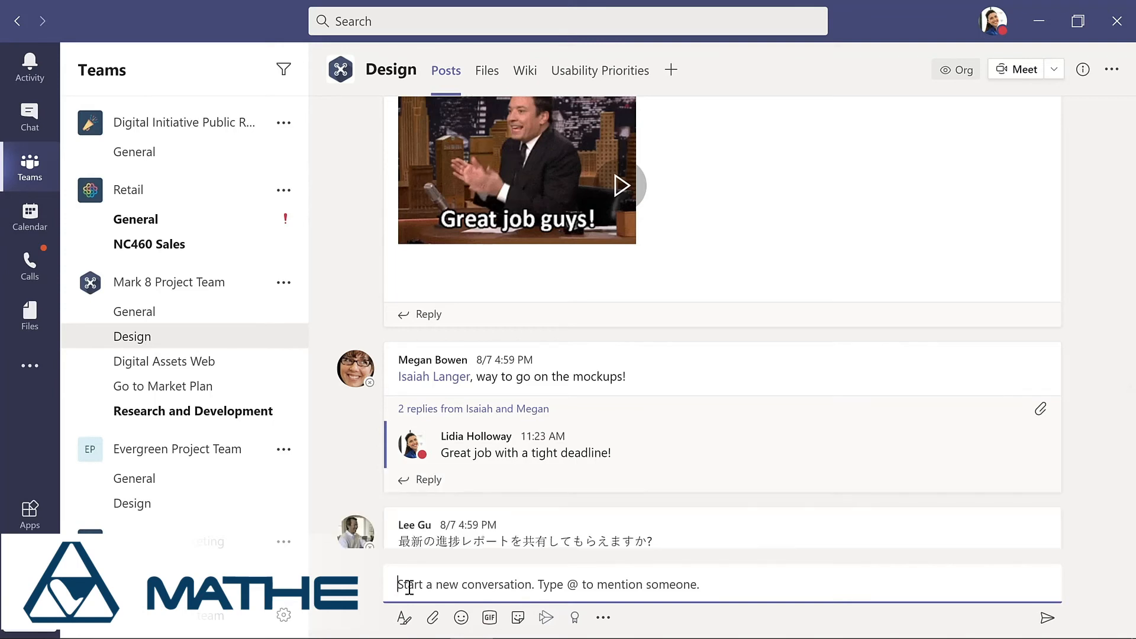
pyautogui.click(433, 618)
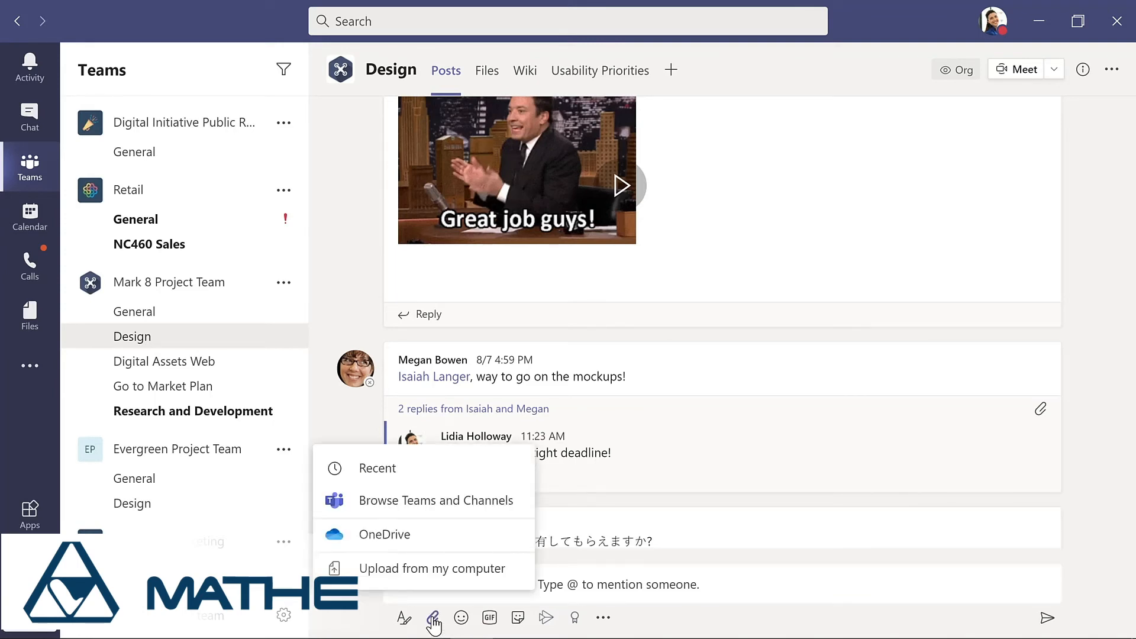
pyautogui.click(432, 569)
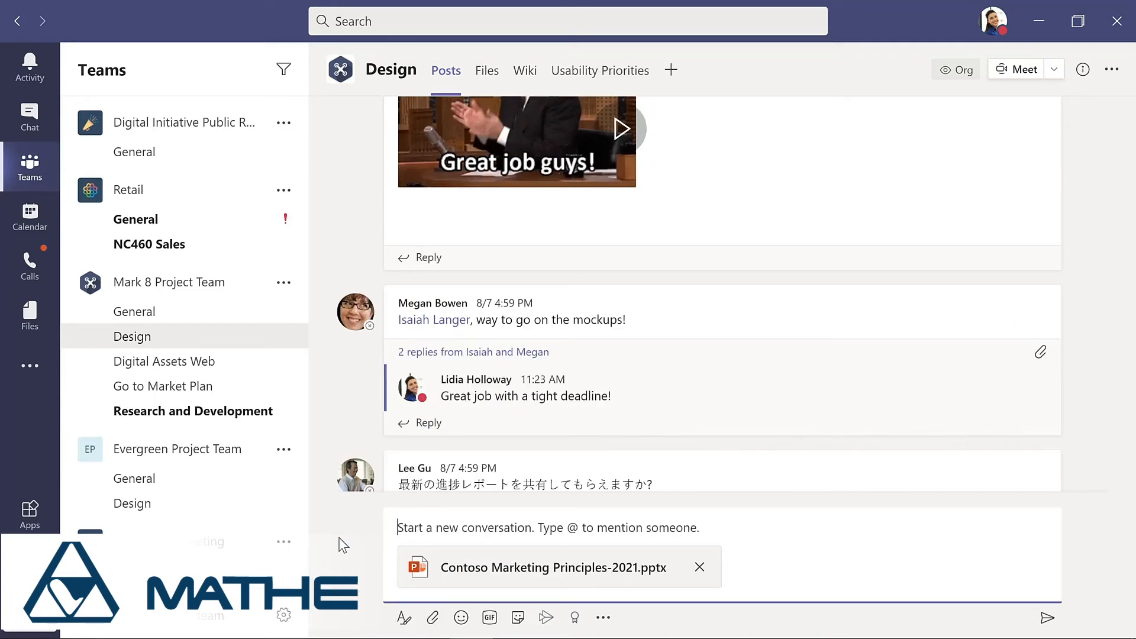
# Mention the Design channel, add ", please review this presentation for our upcoming meeting." and post the message.
pyautogui.write('@')
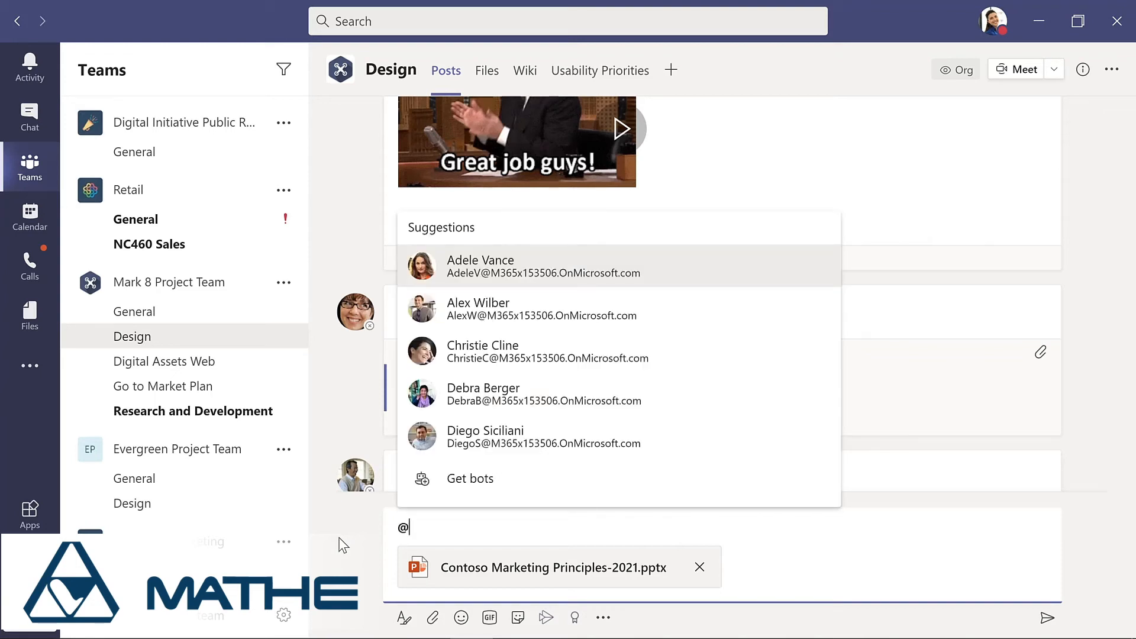
pyautogui.write('chann')
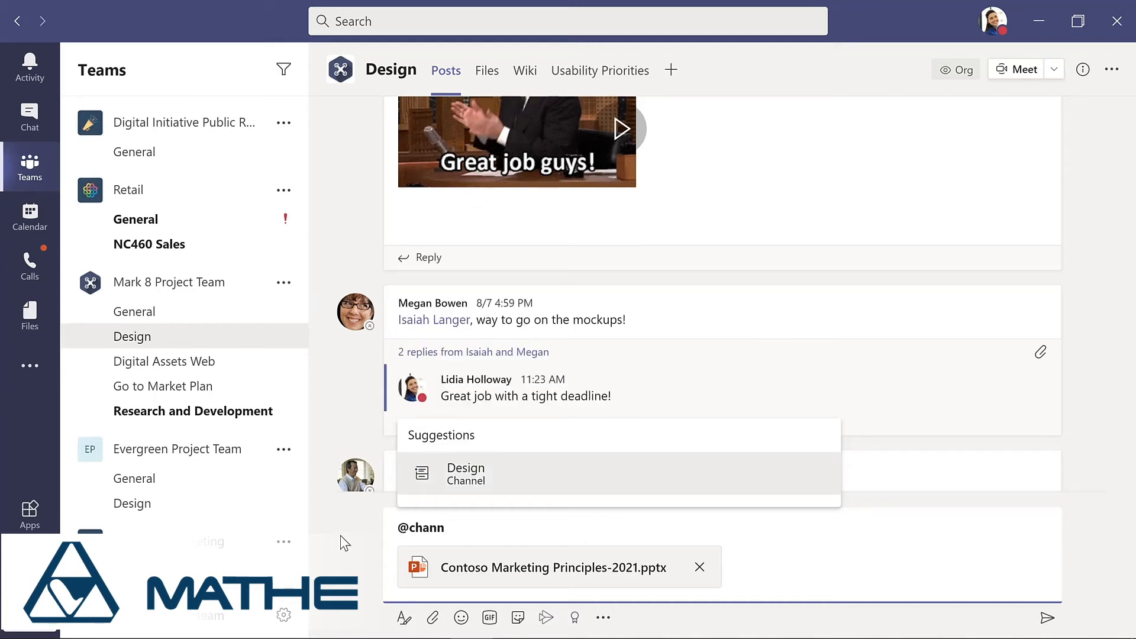
pyautogui.click(474, 475)
pyautogui.write(', please review this presentation for our upcoming meeting.')
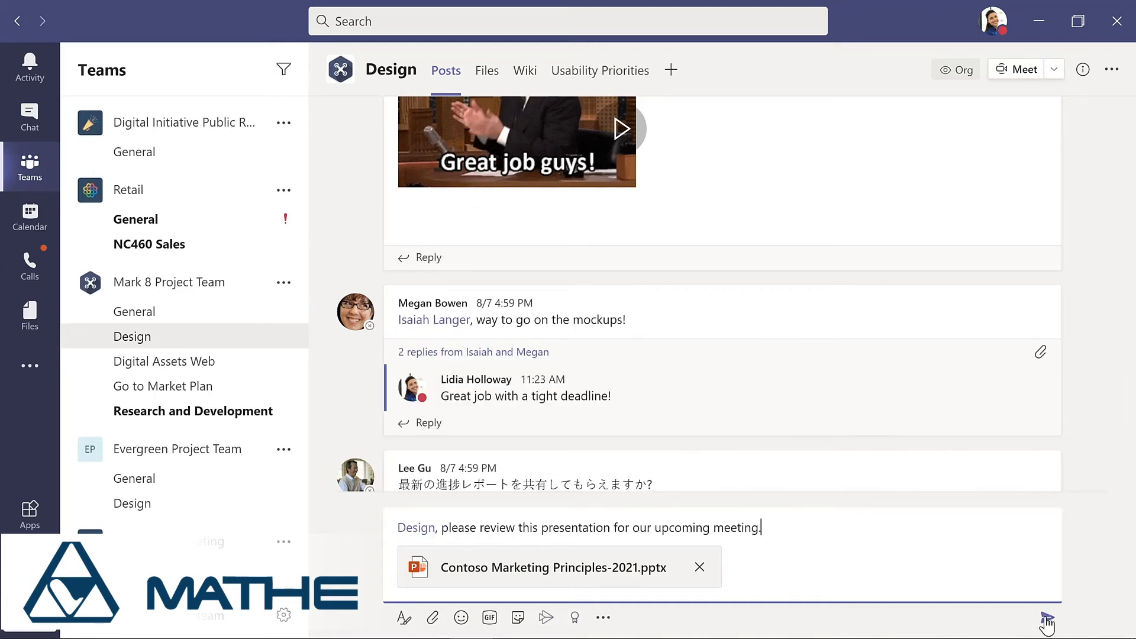
pyautogui.click(1046, 618)
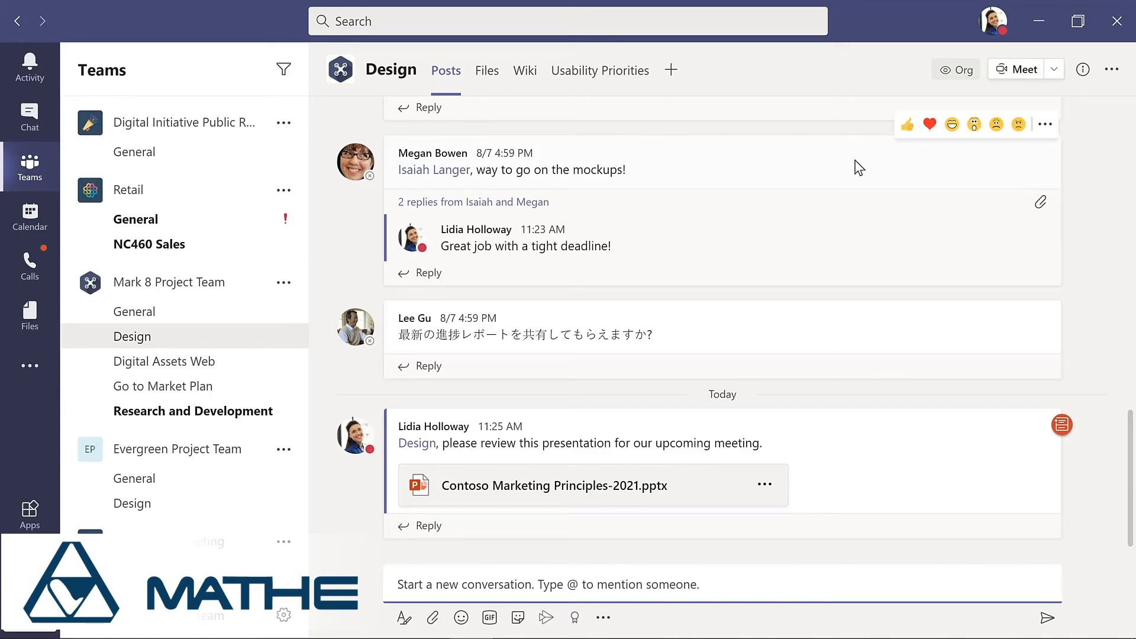
# Add a heart reaction to the post praising the mockups and view its additional message options.
pyautogui.click(931, 124)
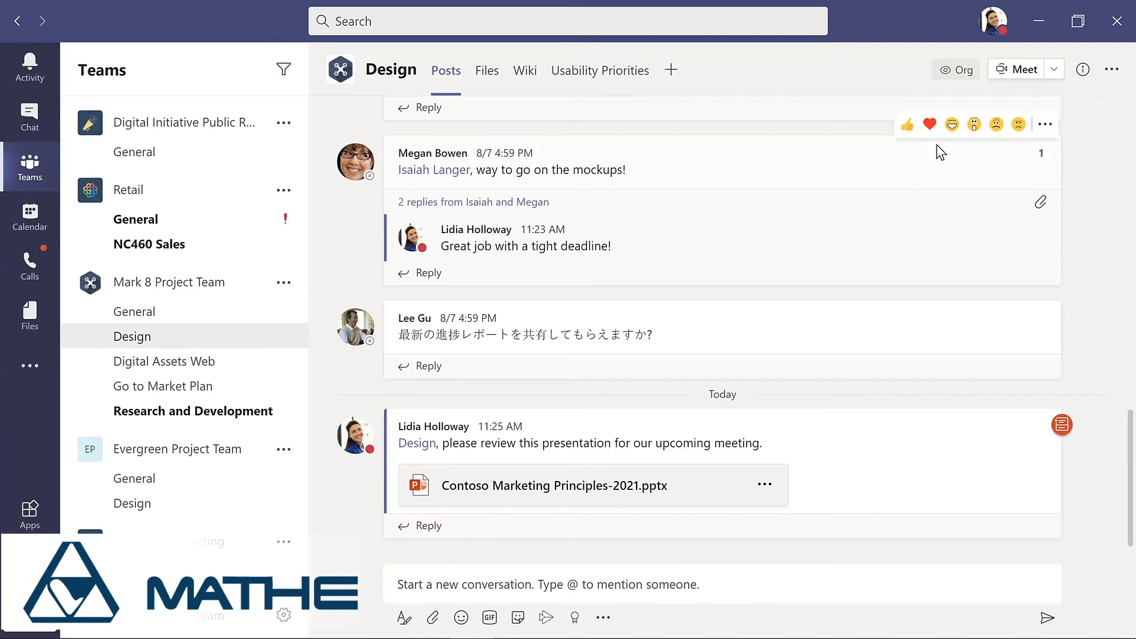
pyautogui.click(1045, 127)
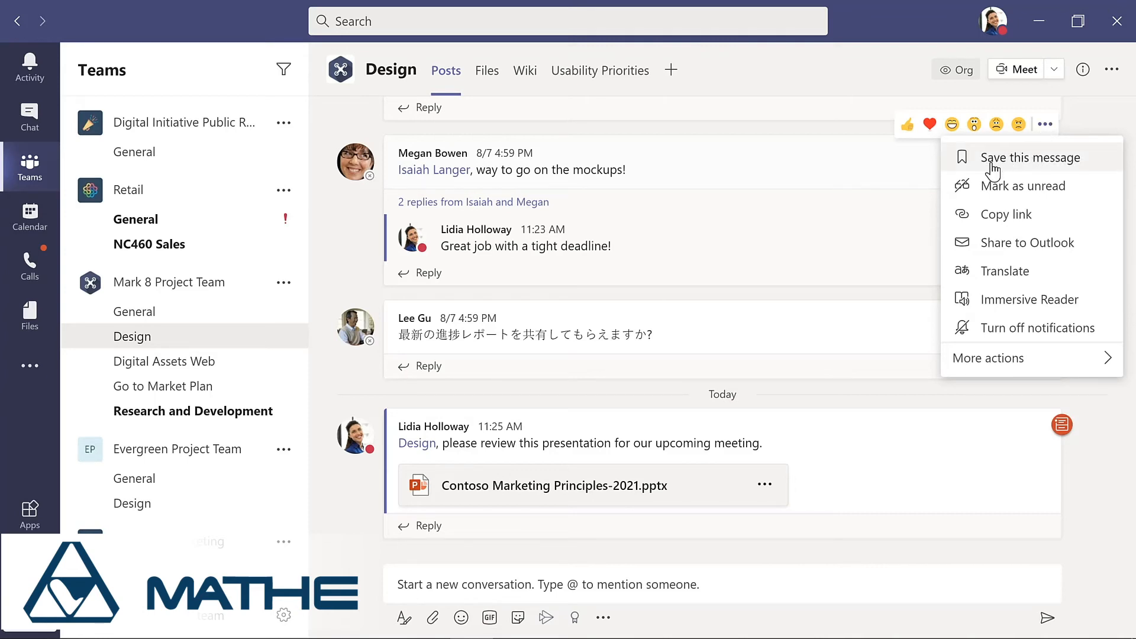
pyautogui.click(871, 169)
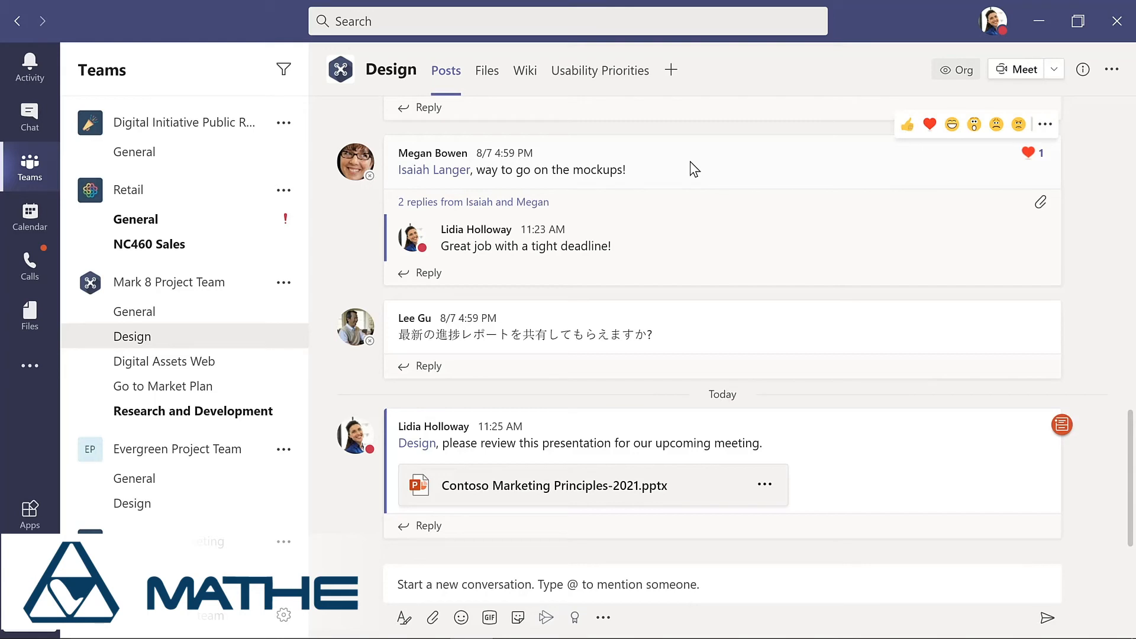
# Start a new private chat with the IT Admin as the recipient.
pyautogui.click(30, 116)
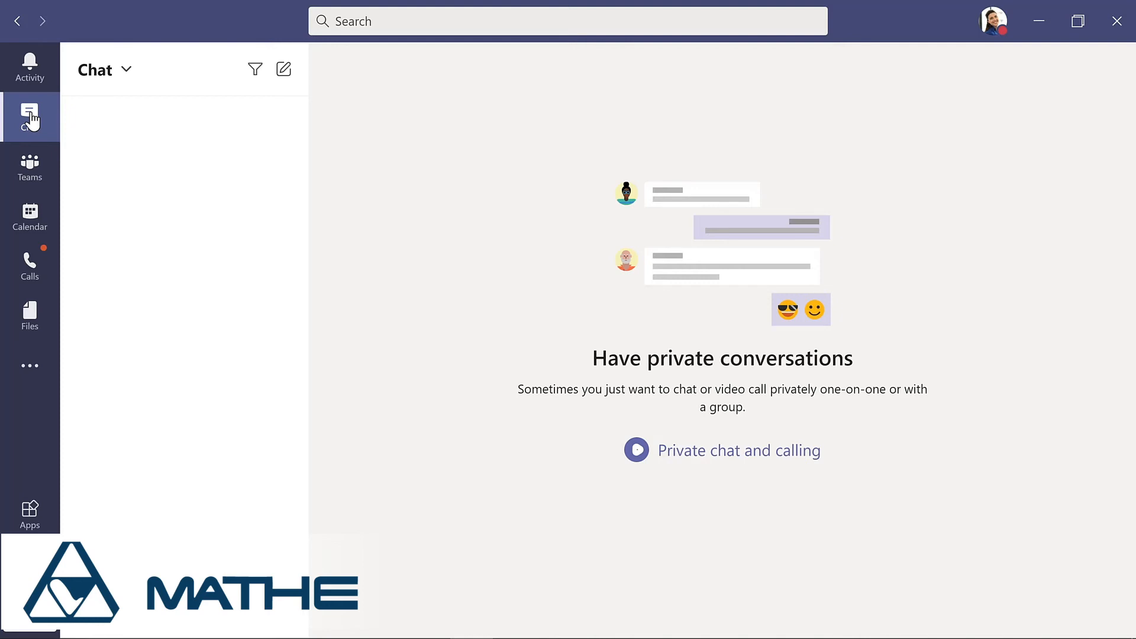
pyautogui.click(284, 70)
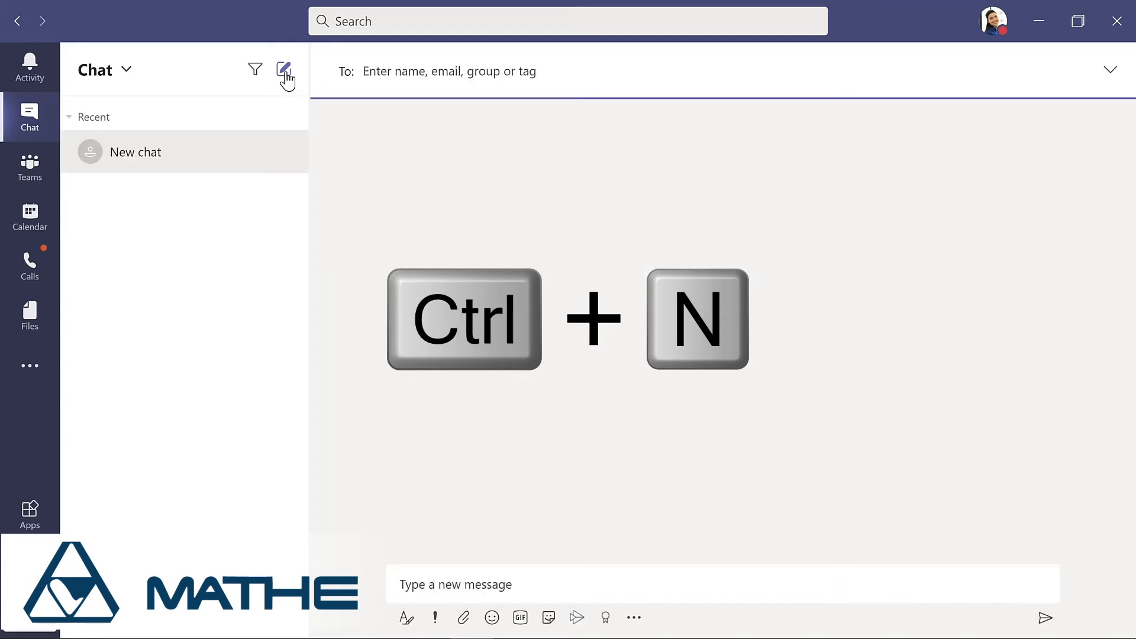
pyautogui.write('all')
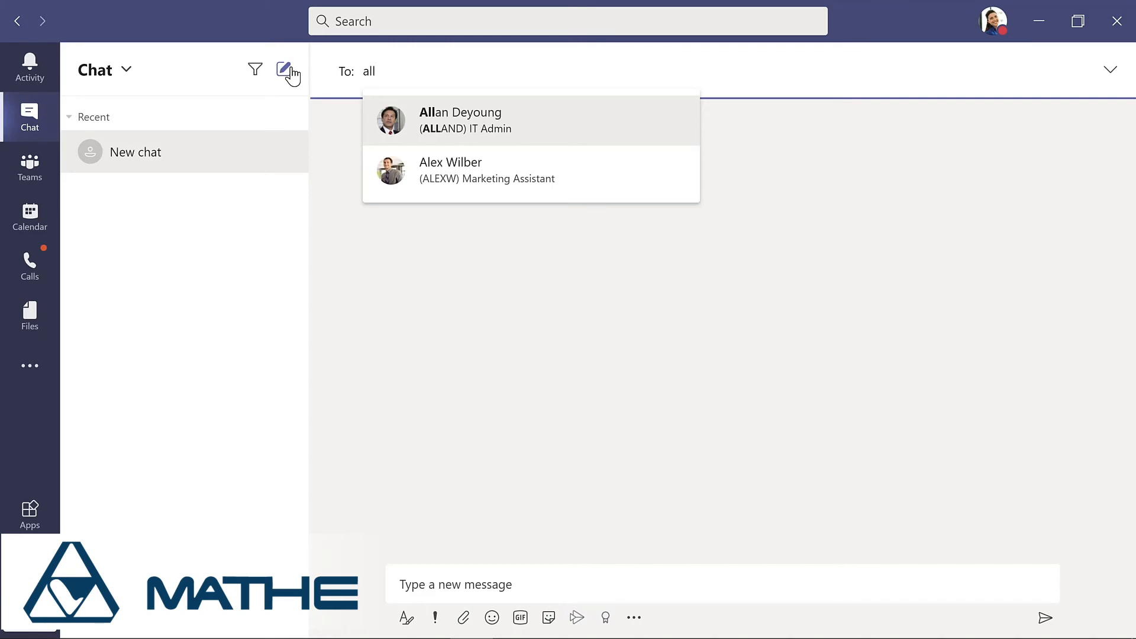
pyautogui.press('Return')
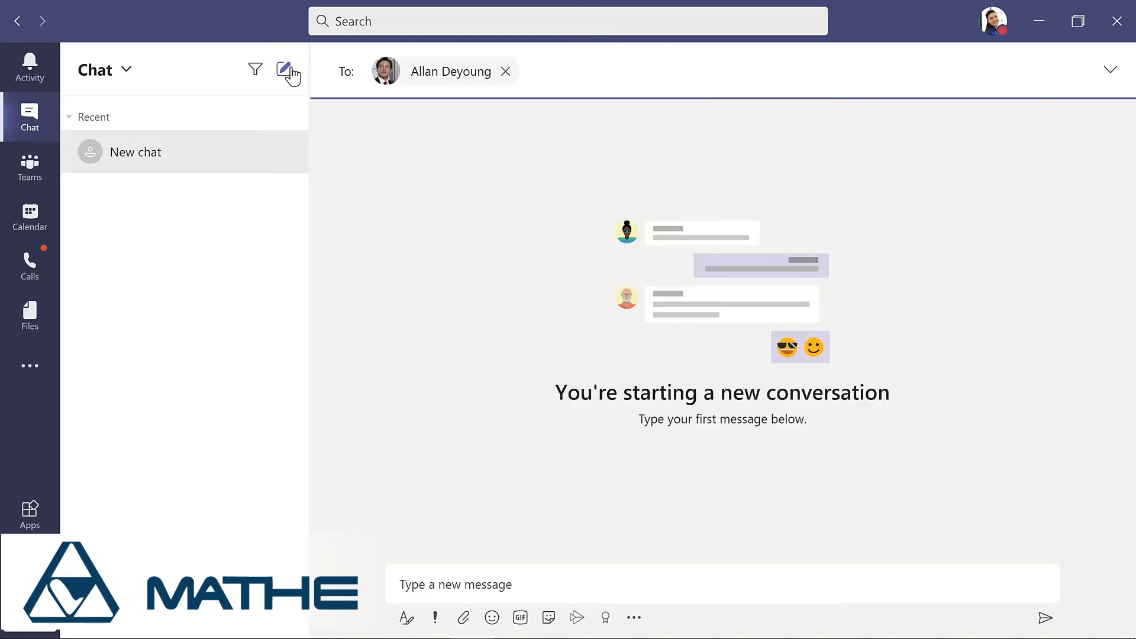
# Send the IT Admin the message "What's the update on the new laptops for my project team?".
pyautogui.click(453, 570)
pyautogui.write("What's the update on the new laptops for my project team?")
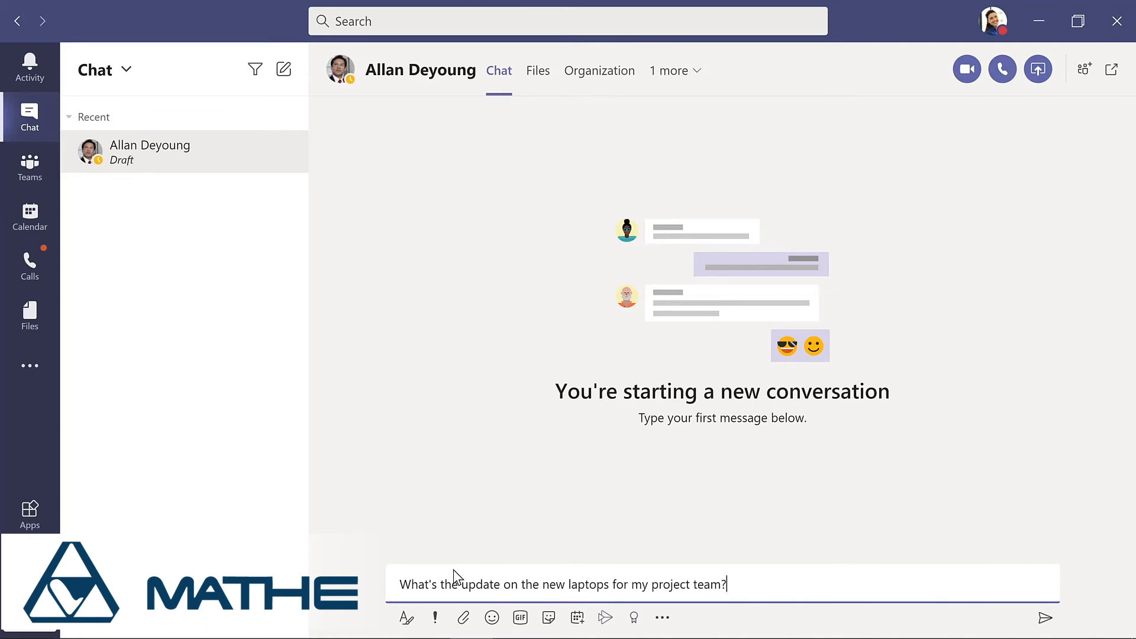
pyautogui.press('Return')
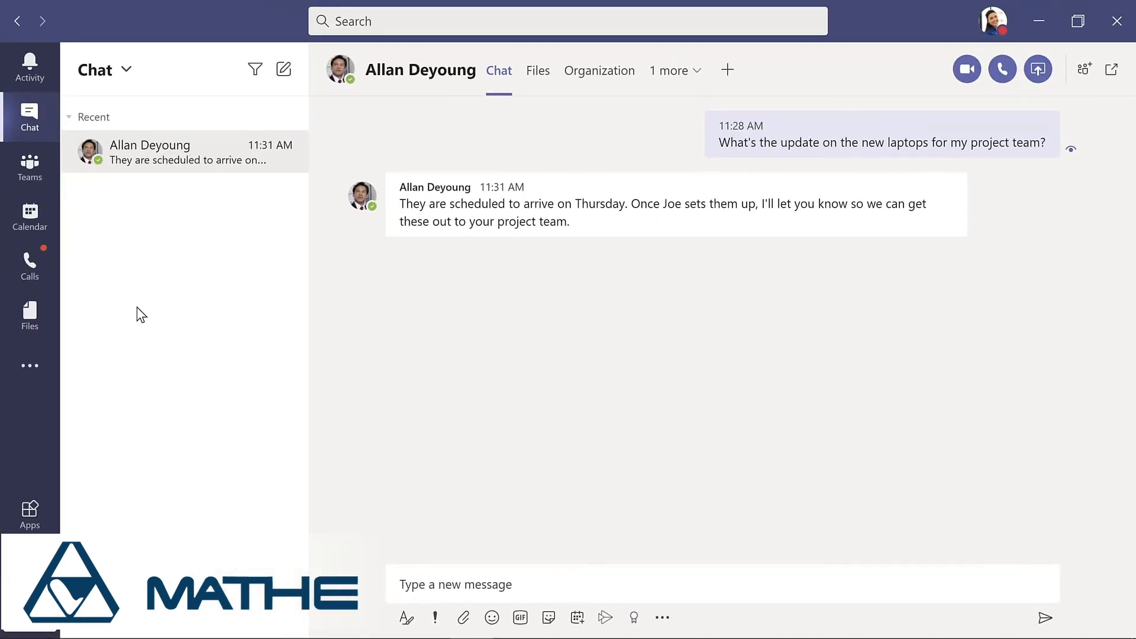
# Reply in the chat with the doorway celebration GIF found by searching "yay" and the text "Thanks so much!".
pyautogui.click(520, 618)
pyautogui.write('yay')
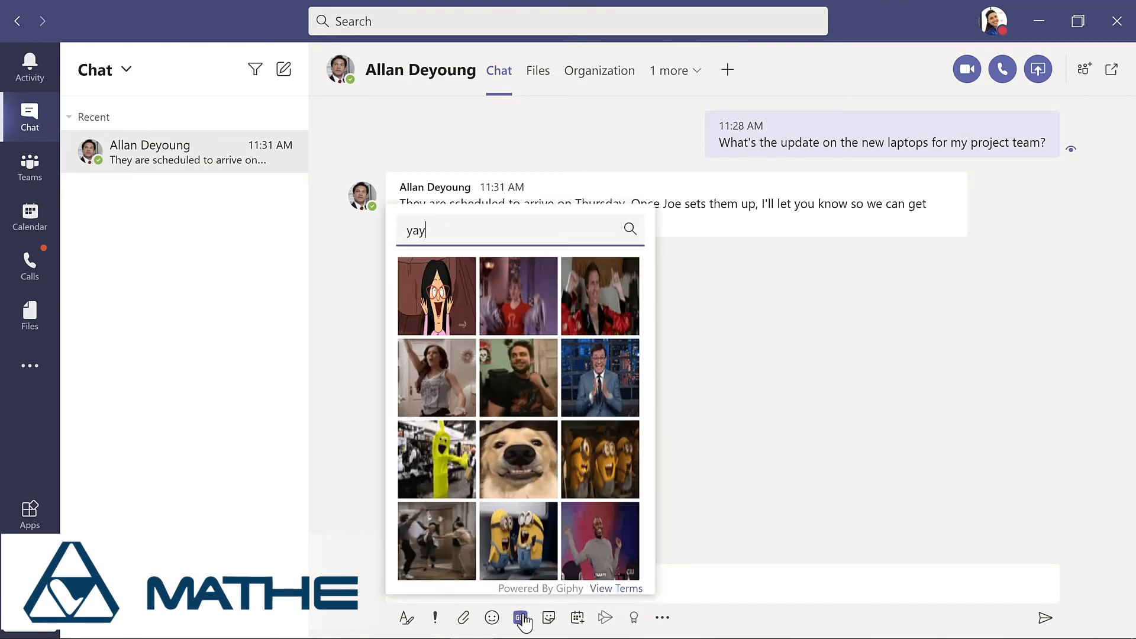
pyautogui.click(434, 541)
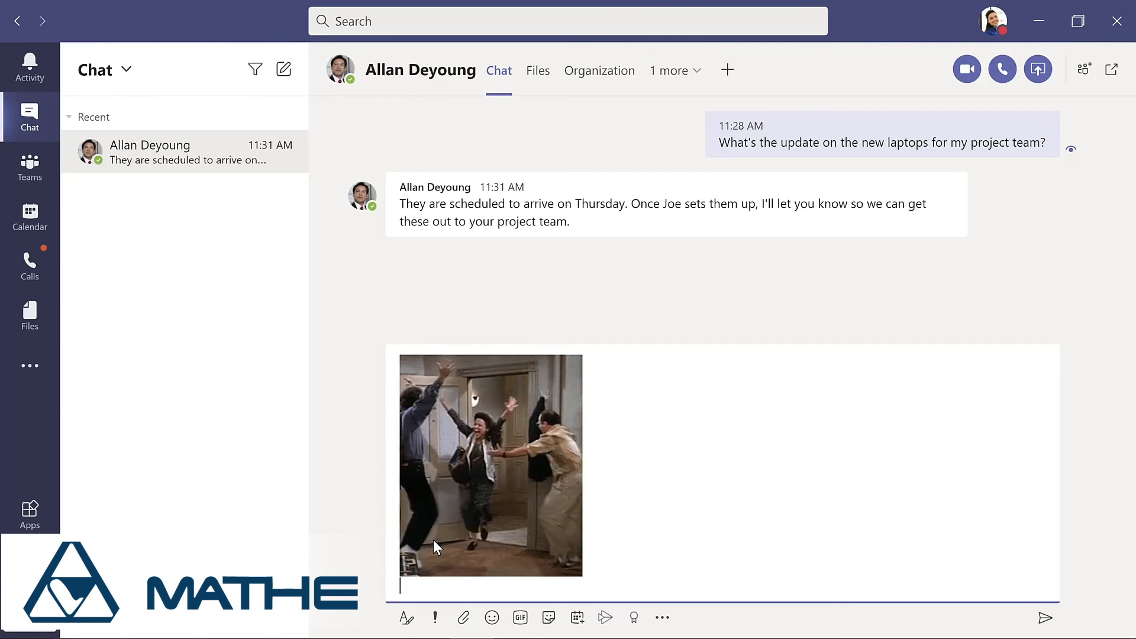
pyautogui.write('Thanks')
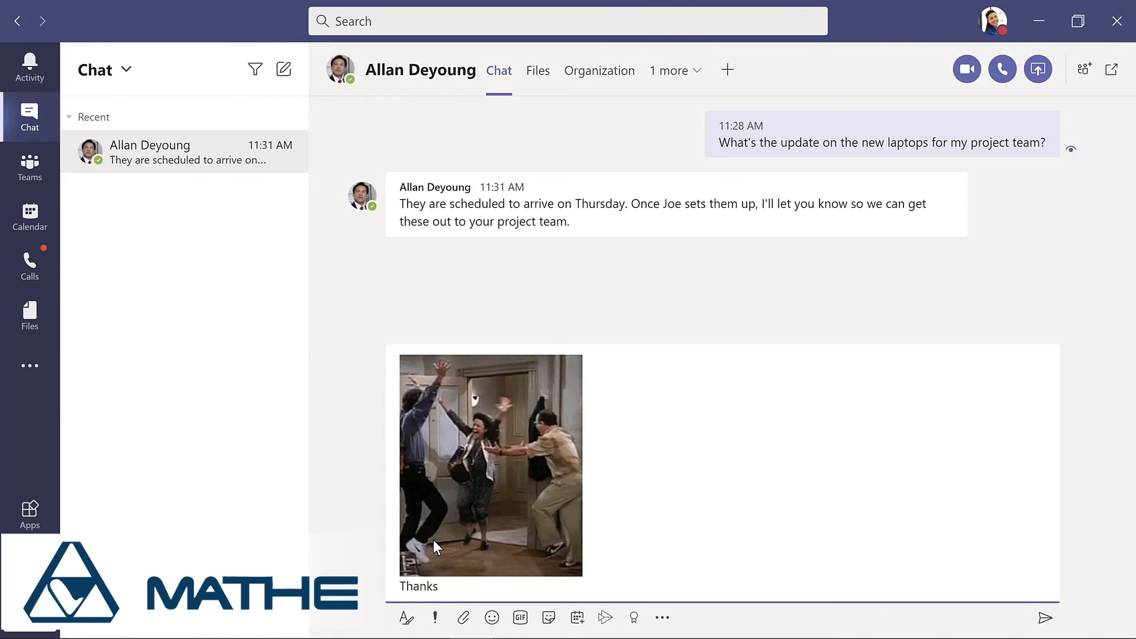
pyautogui.write(' so muc')
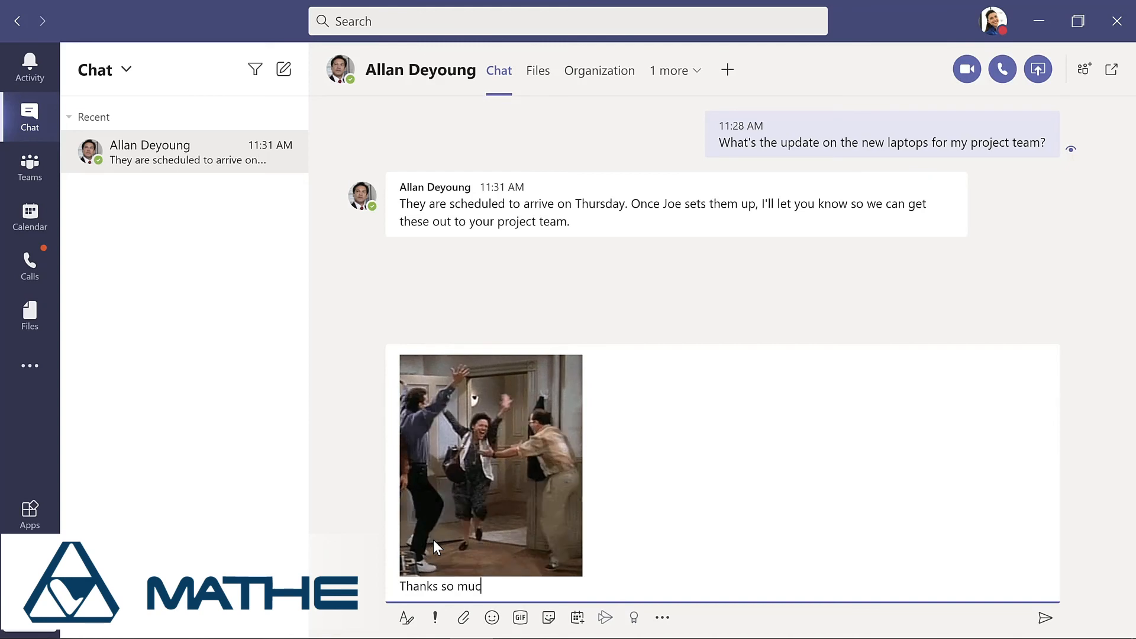
pyautogui.write('h!')
pyautogui.press('Return')
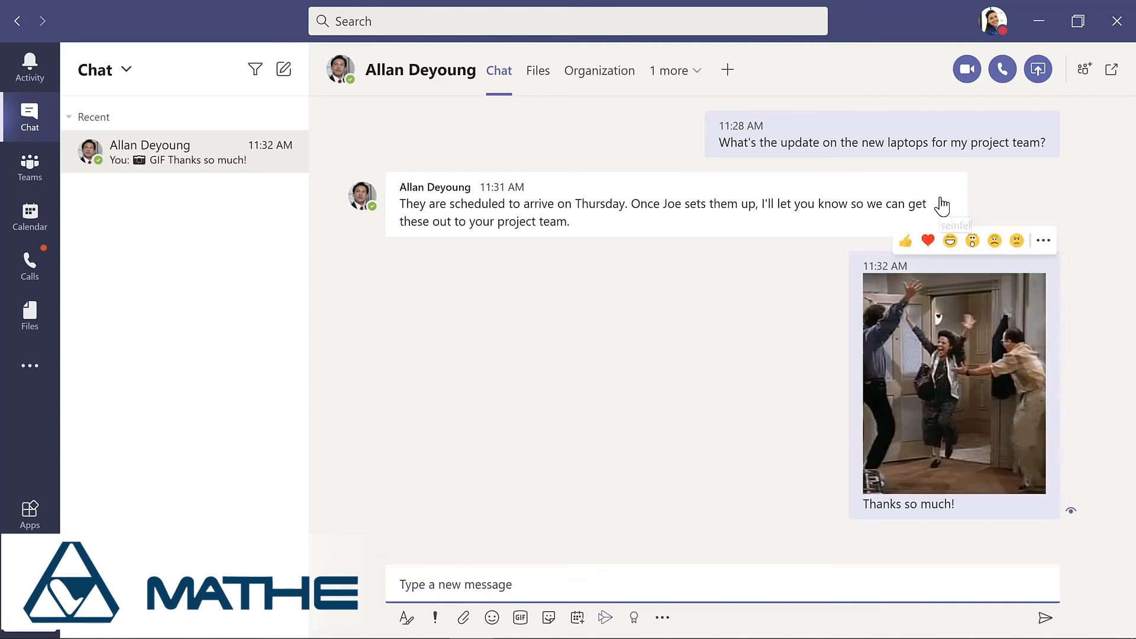
# Add a laugh reaction to the message about the laptops' Thursday arrival and pin the IT Admin's chat.
pyautogui.moveTo(930, 203)
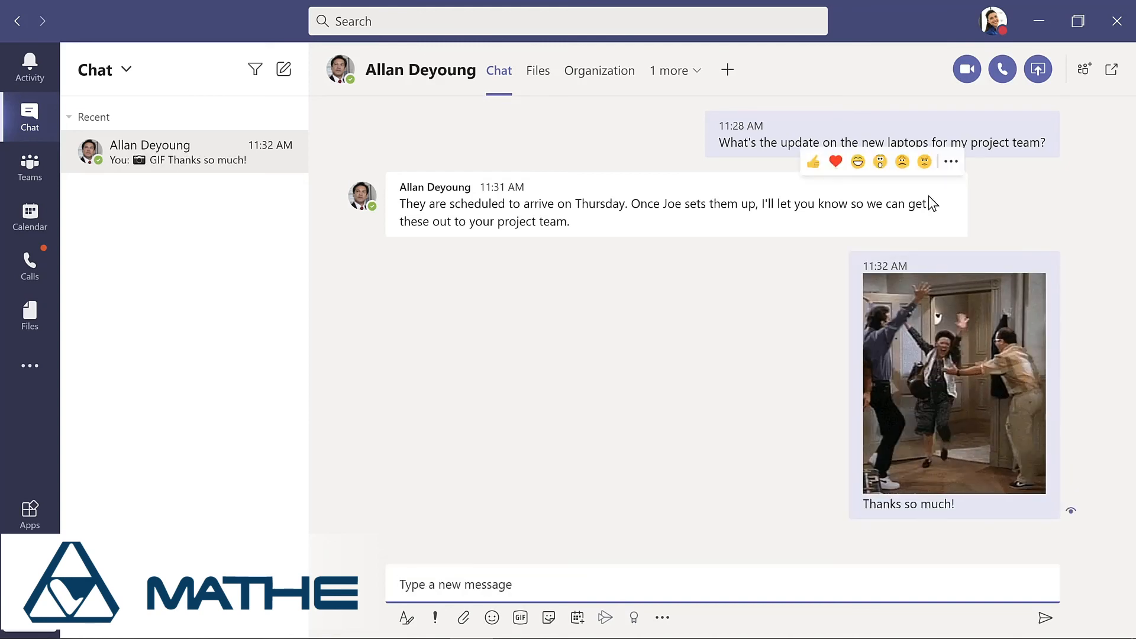
pyautogui.click(858, 162)
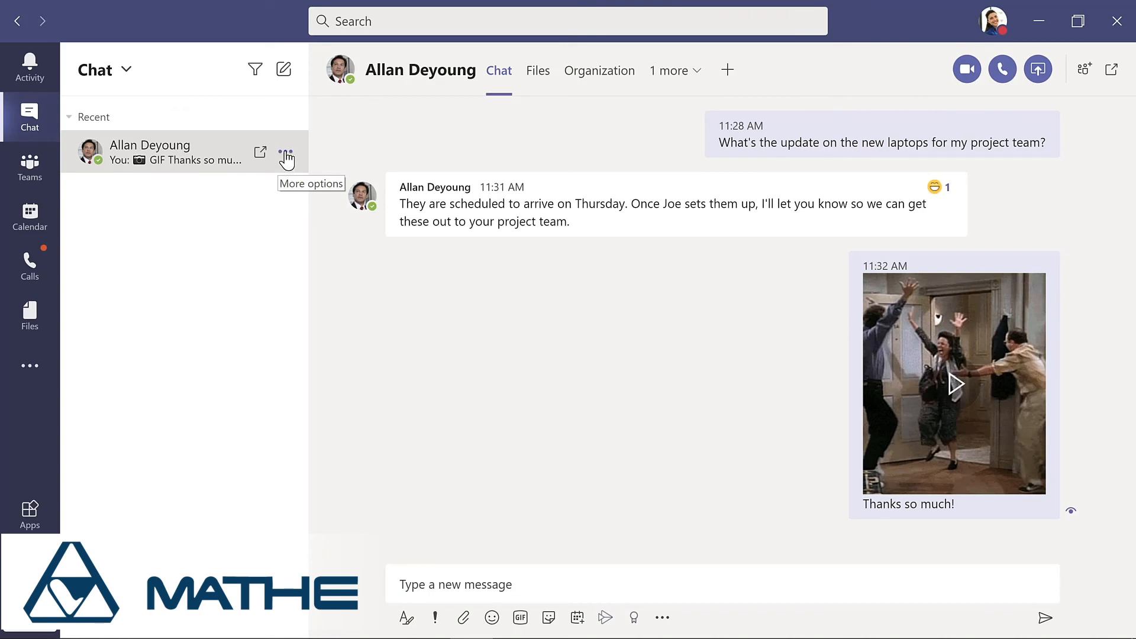
pyautogui.click(286, 155)
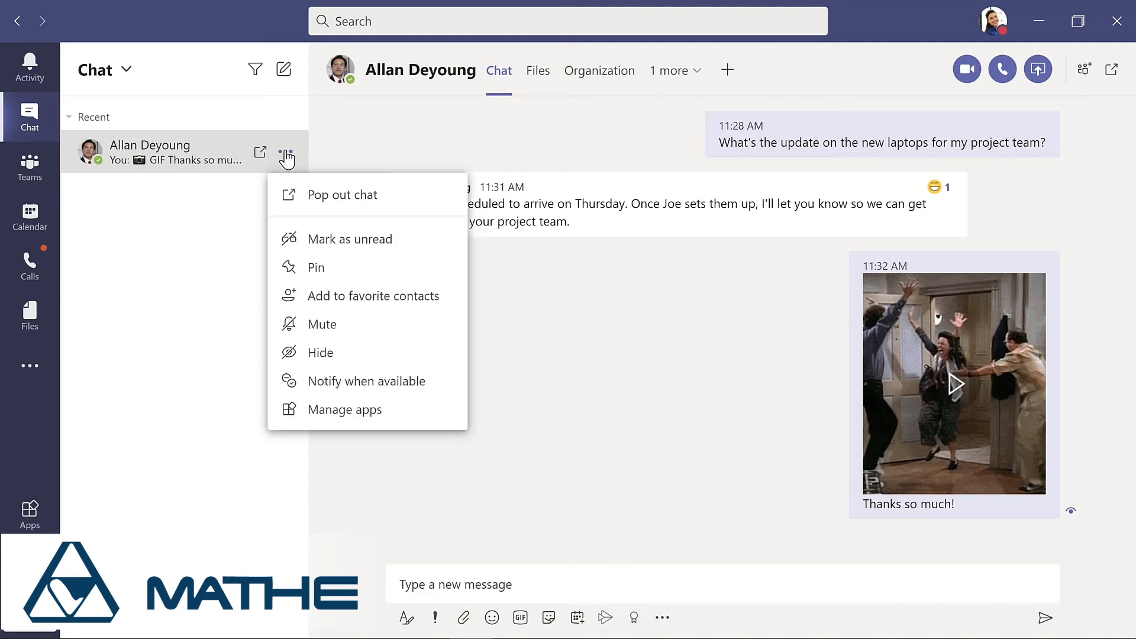
pyautogui.click(311, 274)
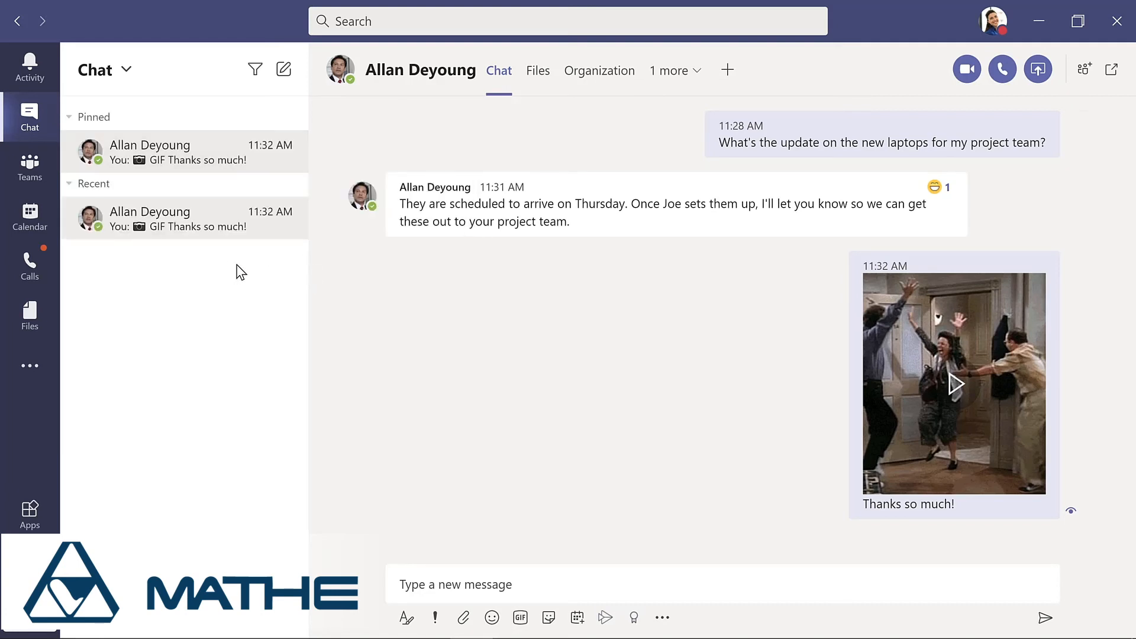
# Open the calendar, view it as a full Week, and return it to the Work week view.
pyautogui.click(31, 216)
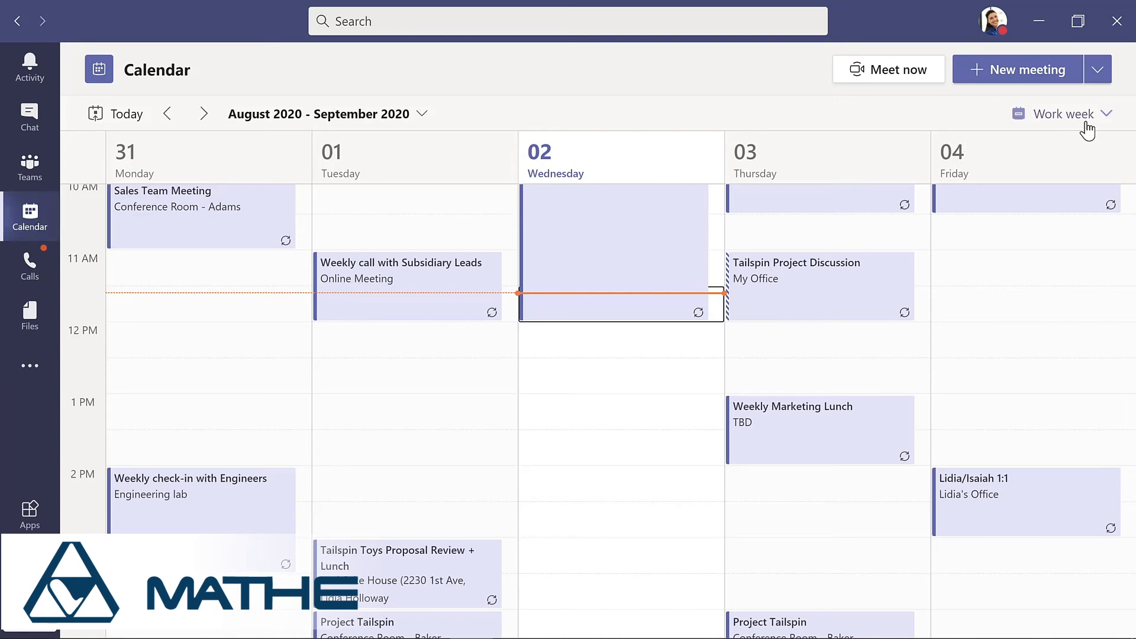
pyautogui.click(1103, 116)
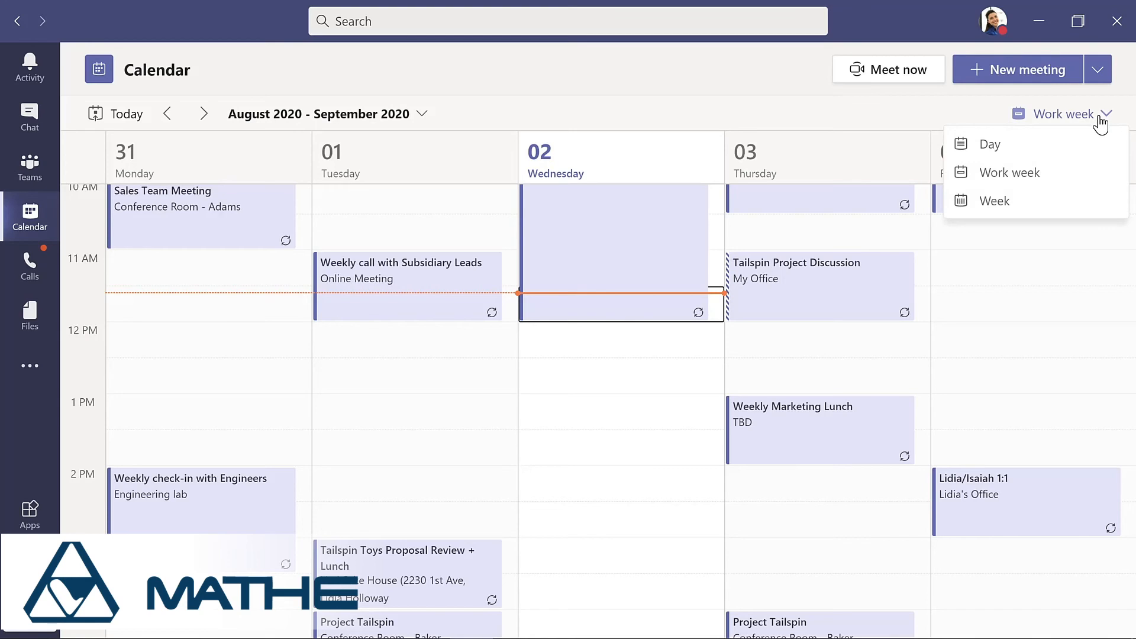
pyautogui.click(1021, 203)
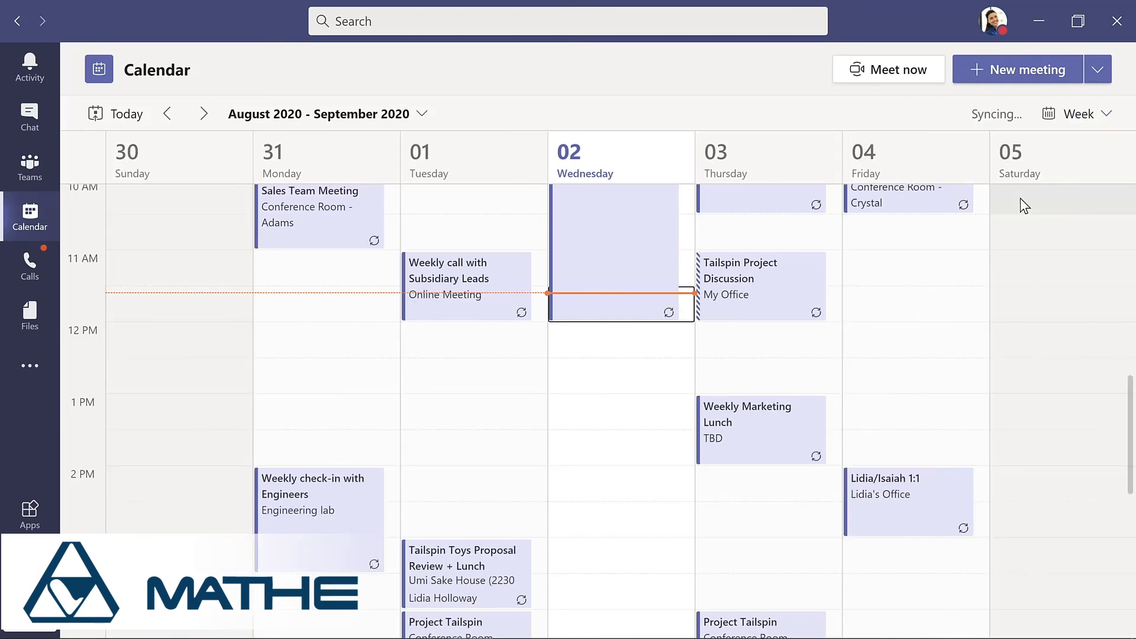
pyautogui.click(1105, 115)
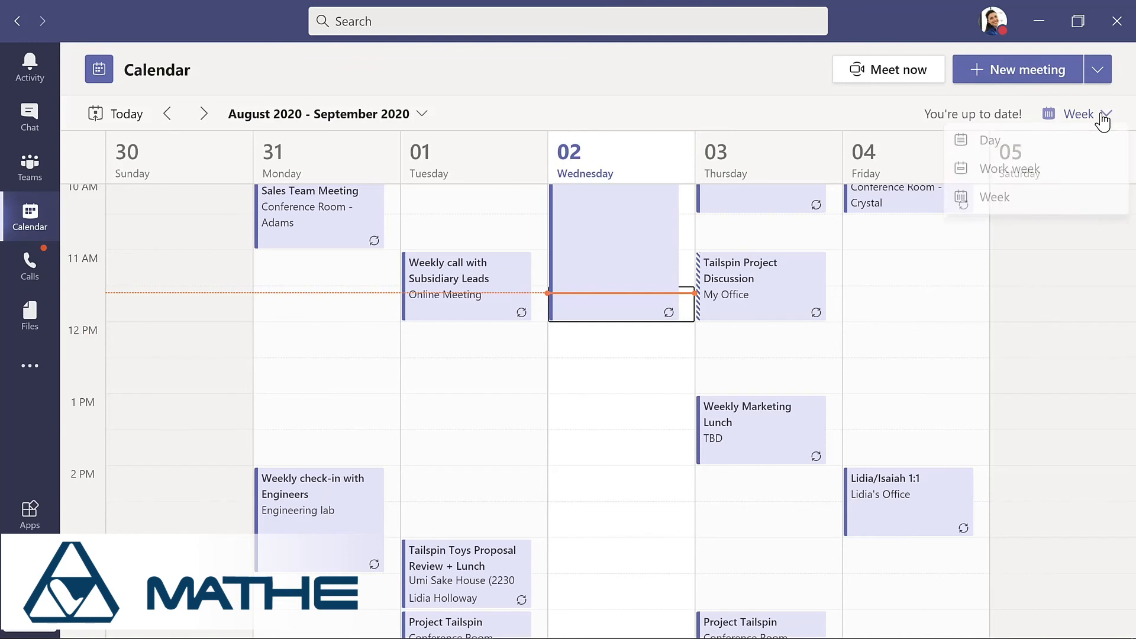
pyautogui.click(1048, 175)
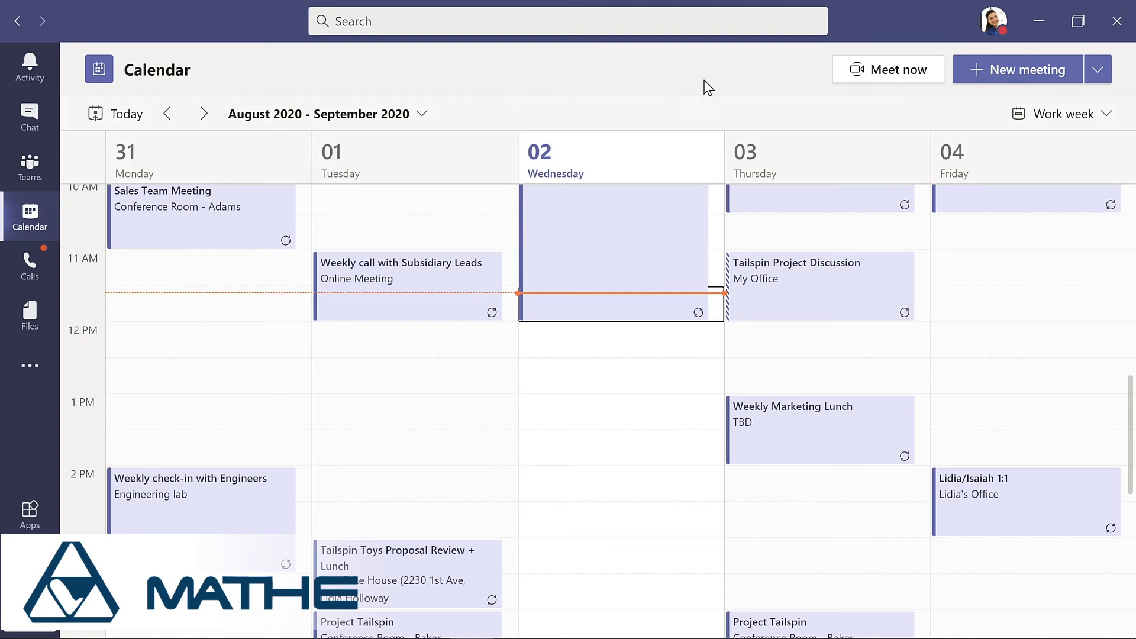
# Create a new meeting titled "Evergreen Design Meeting" and add the four colleagues as required attendees.
pyautogui.click(1004, 66)
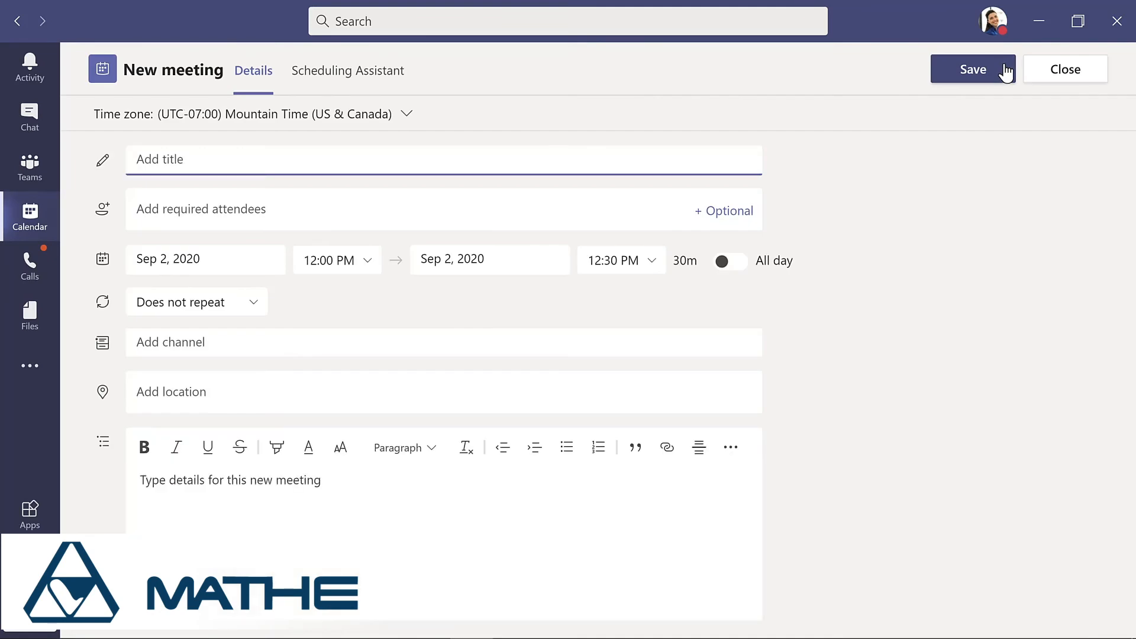
pyautogui.write('Evergreen Design Meeting')
pyautogui.click(279, 207)
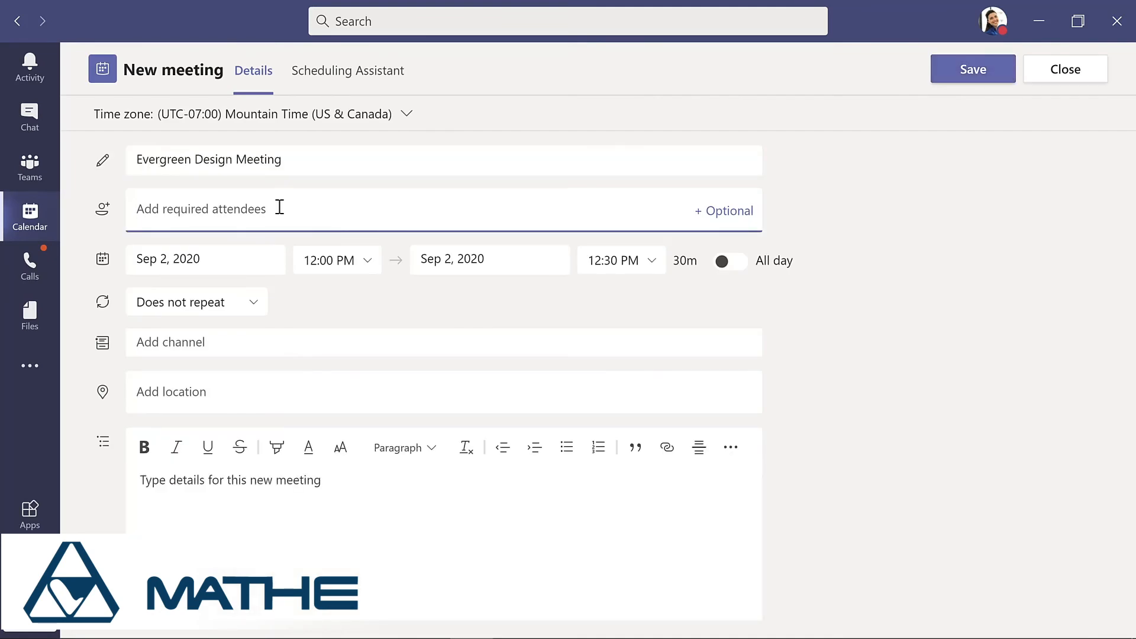
pyautogui.write('lynn')
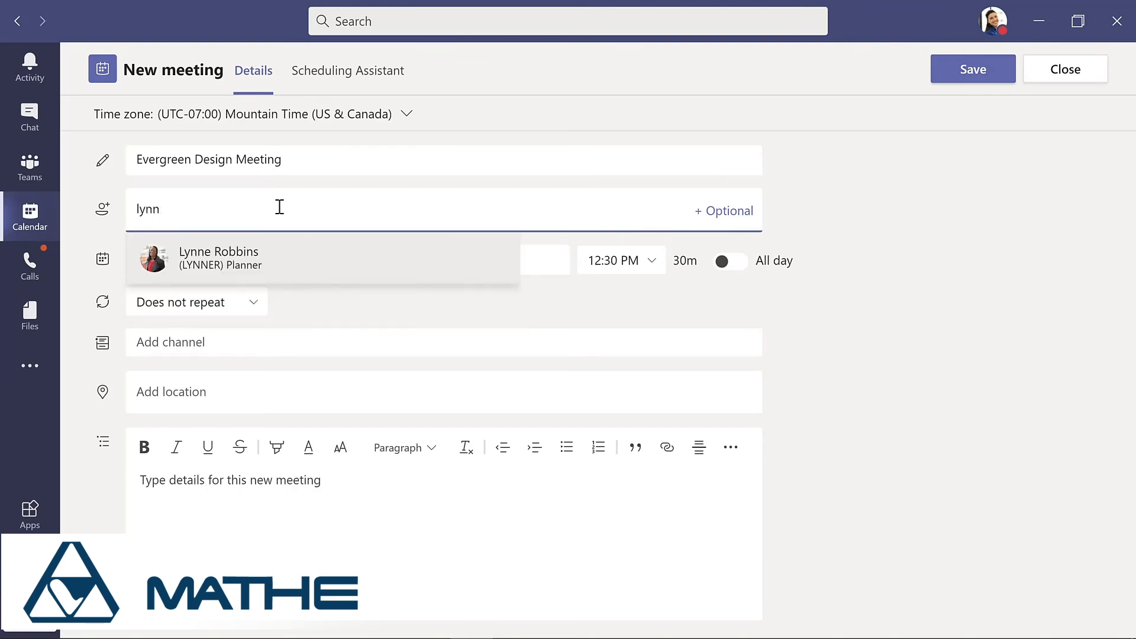
pyautogui.press('Return')
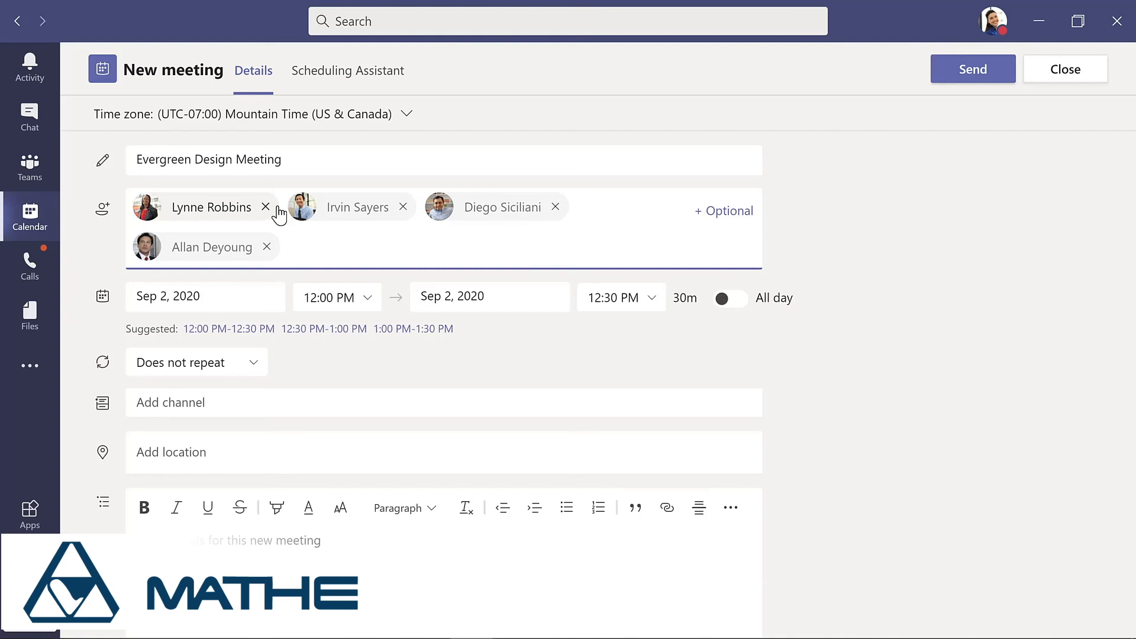
# Set the meeting date to Sep 8, 2020 and extend its end to 1:00 PM in the Scheduling Assistant.
pyautogui.click(240, 291)
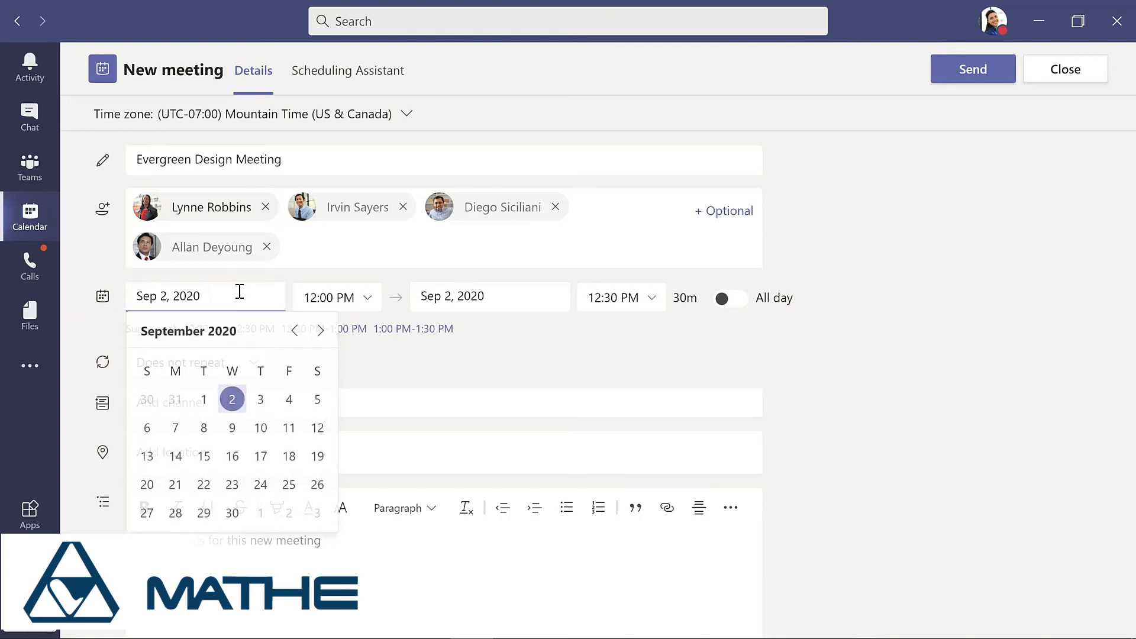
pyautogui.click(203, 428)
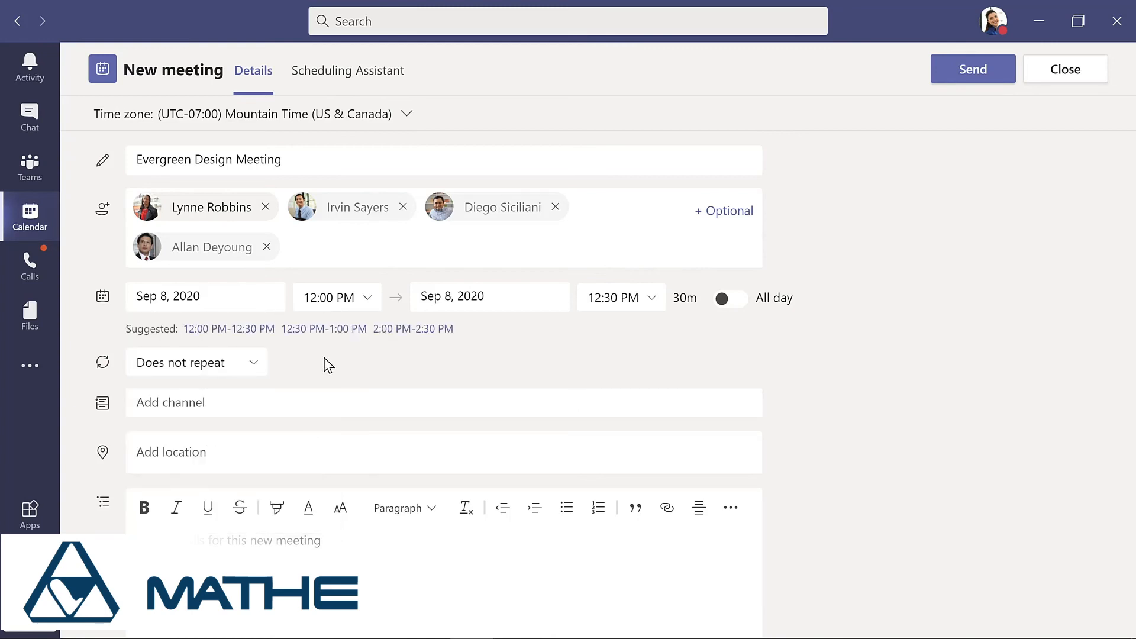
pyautogui.click(333, 74)
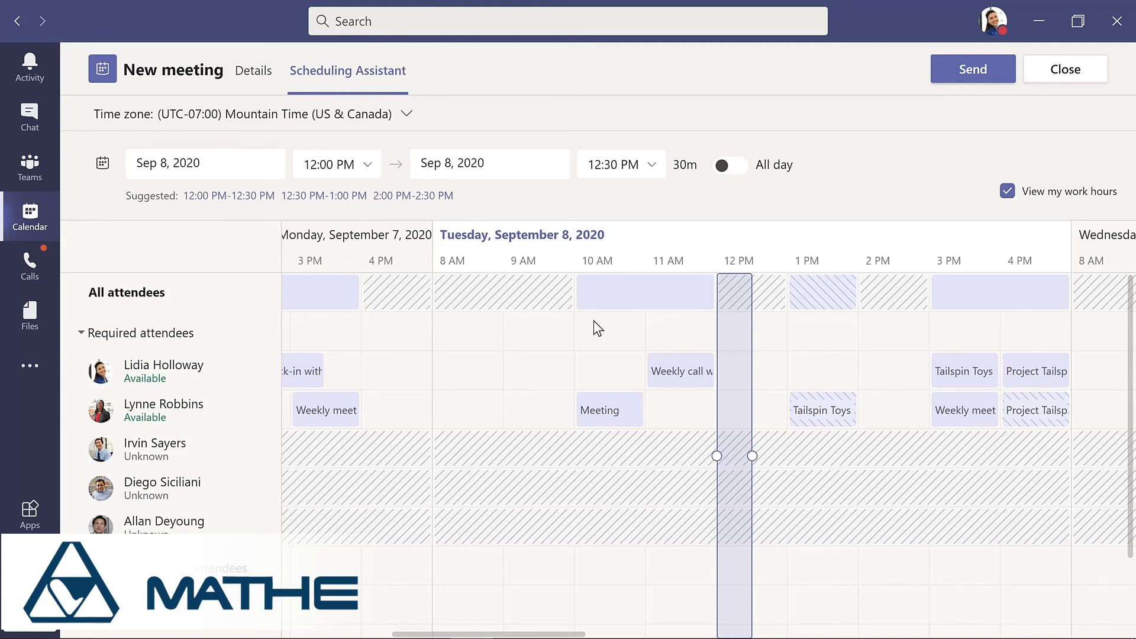
pyautogui.moveTo(753, 457); pyautogui.dragTo(791, 456)
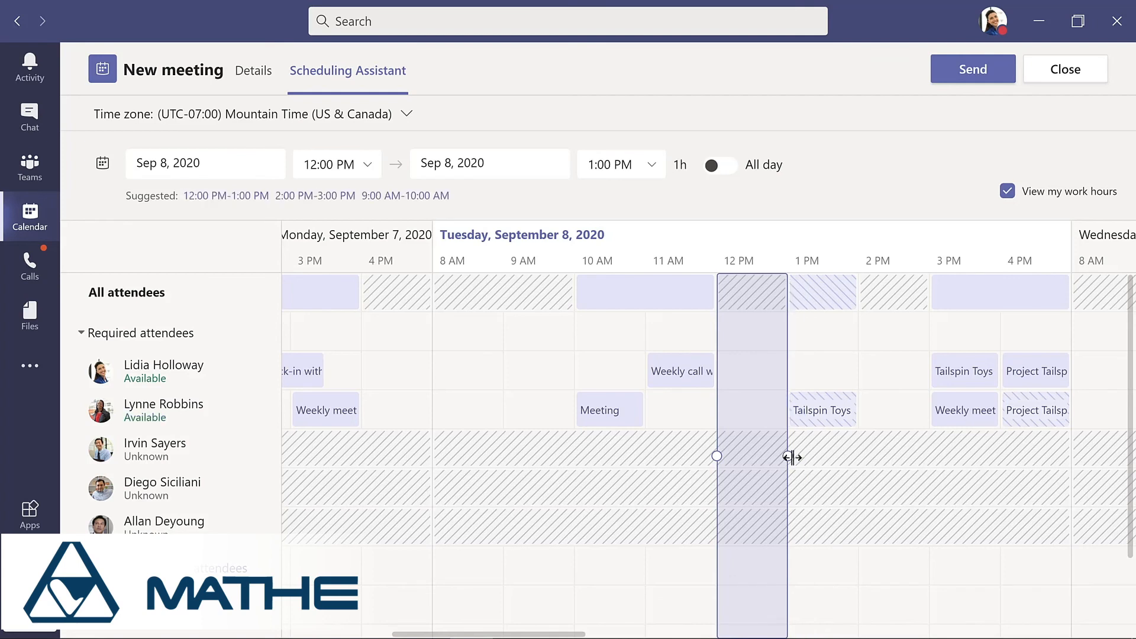
# Assign the meeting to the Design channel of Evergreen Project Team in the meeting details.
pyautogui.click(255, 74)
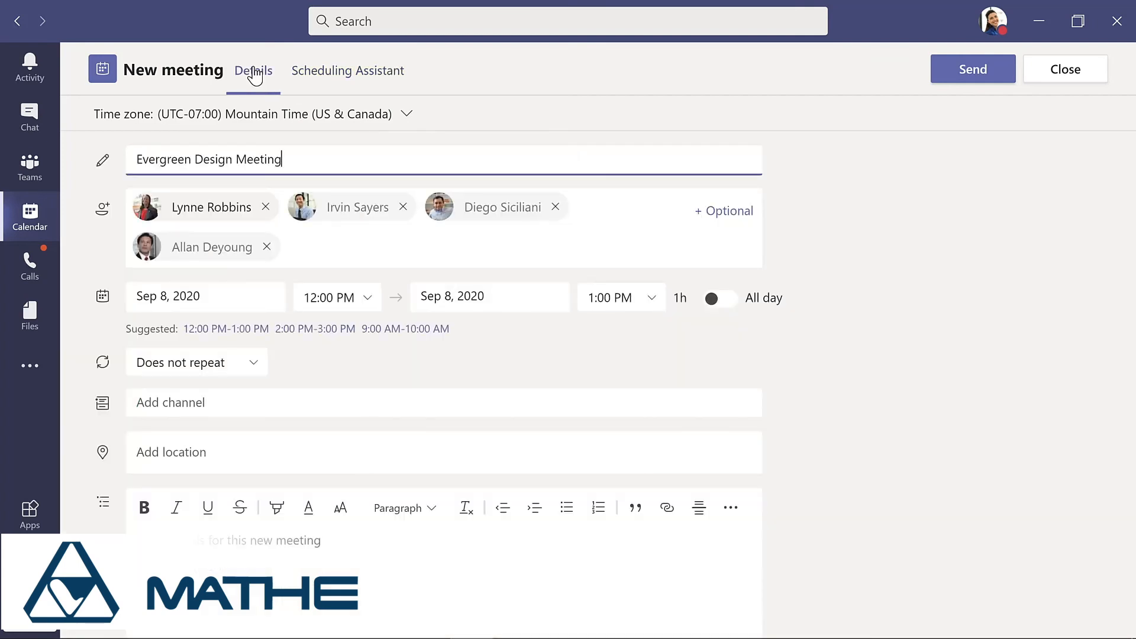
pyautogui.click(266, 404)
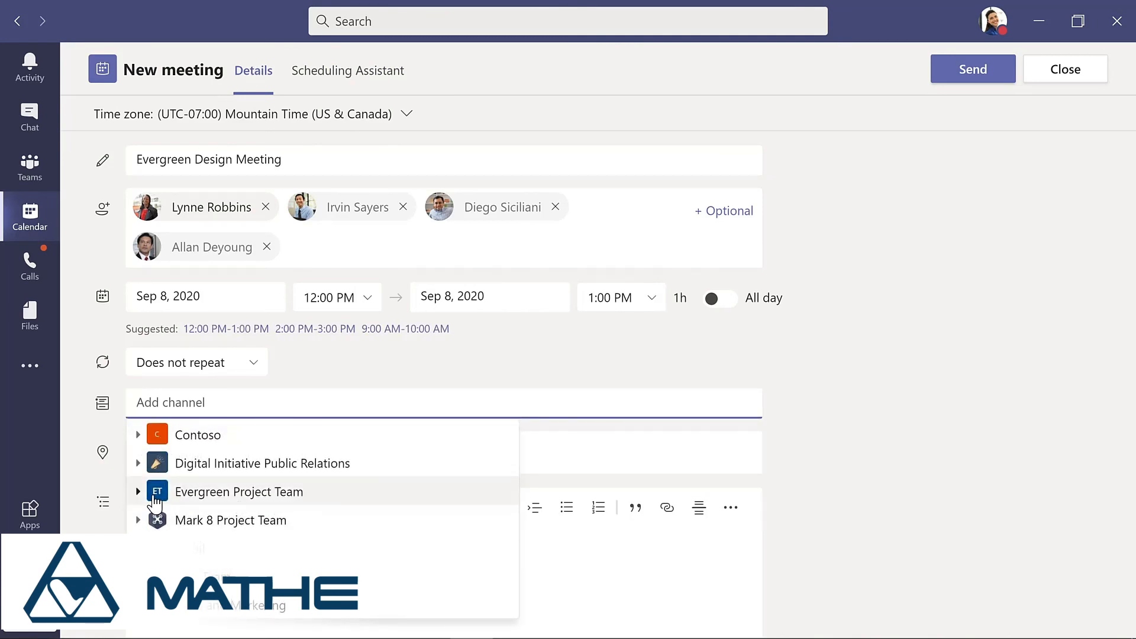
pyautogui.click(140, 493)
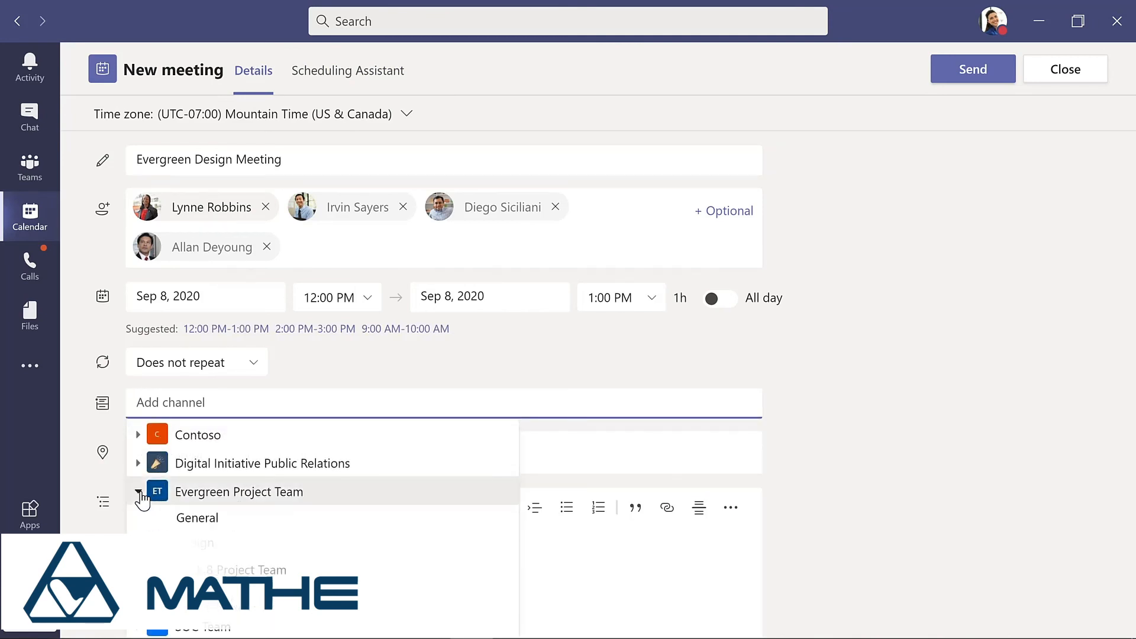
pyautogui.click(204, 548)
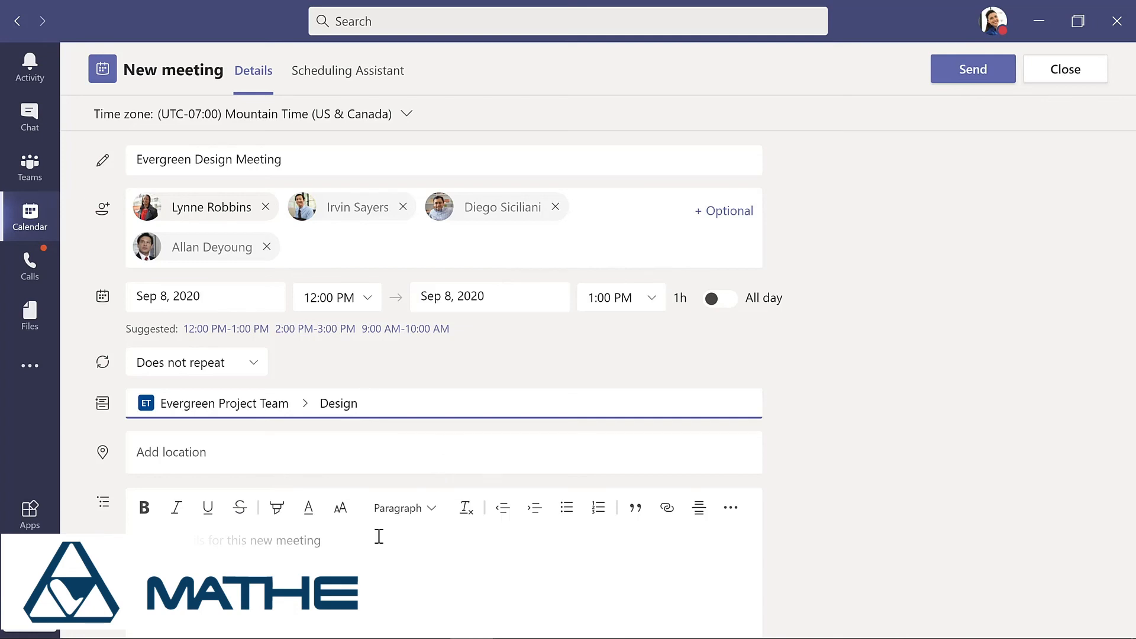
# Enter "Initial meeting for design team" as the meeting details and send the invitation.
pyautogui.click(314, 541)
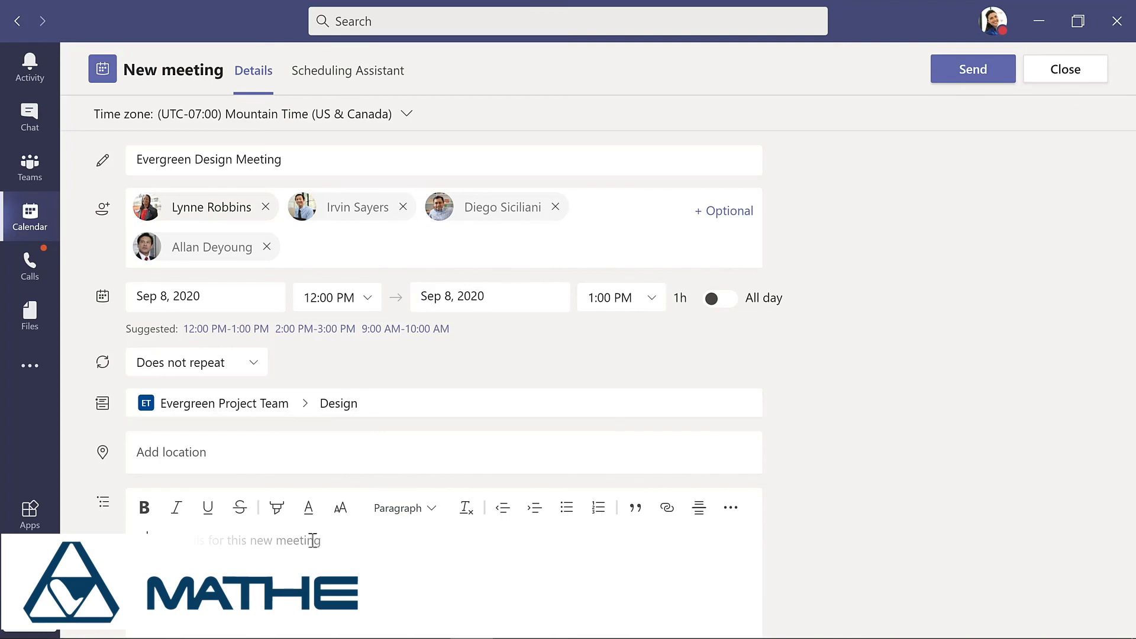
pyautogui.write('Initial meeting for design team')
pyautogui.click(964, 73)
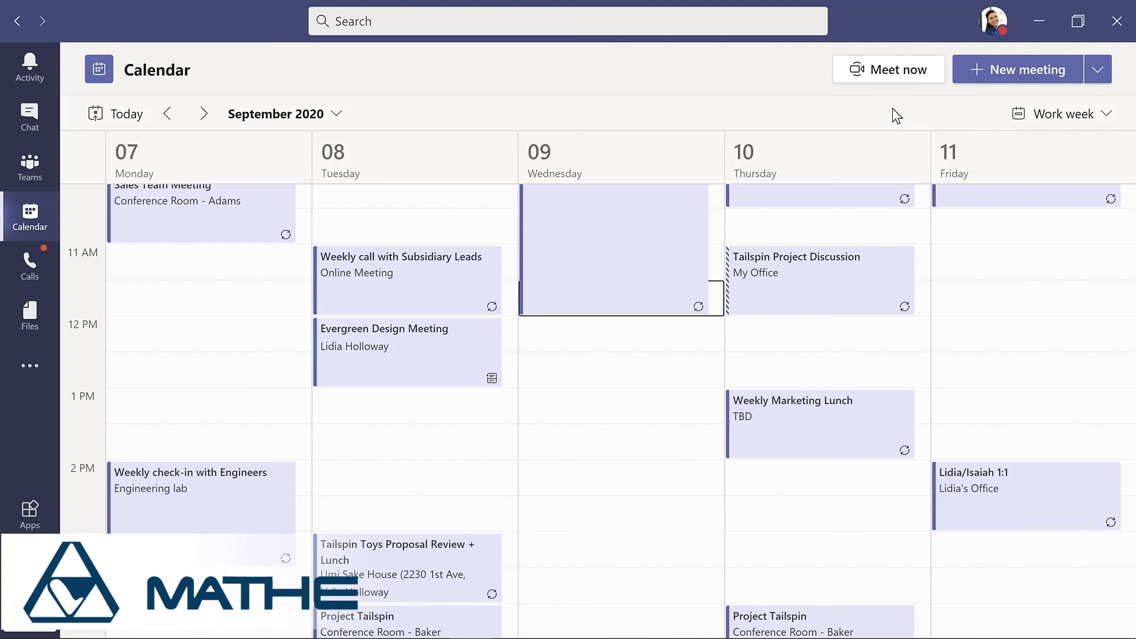
# Start an instant meeting in the Design channel of Mark 8 Project Team with the subject "Updates to planning document".
pyautogui.click(31, 168)
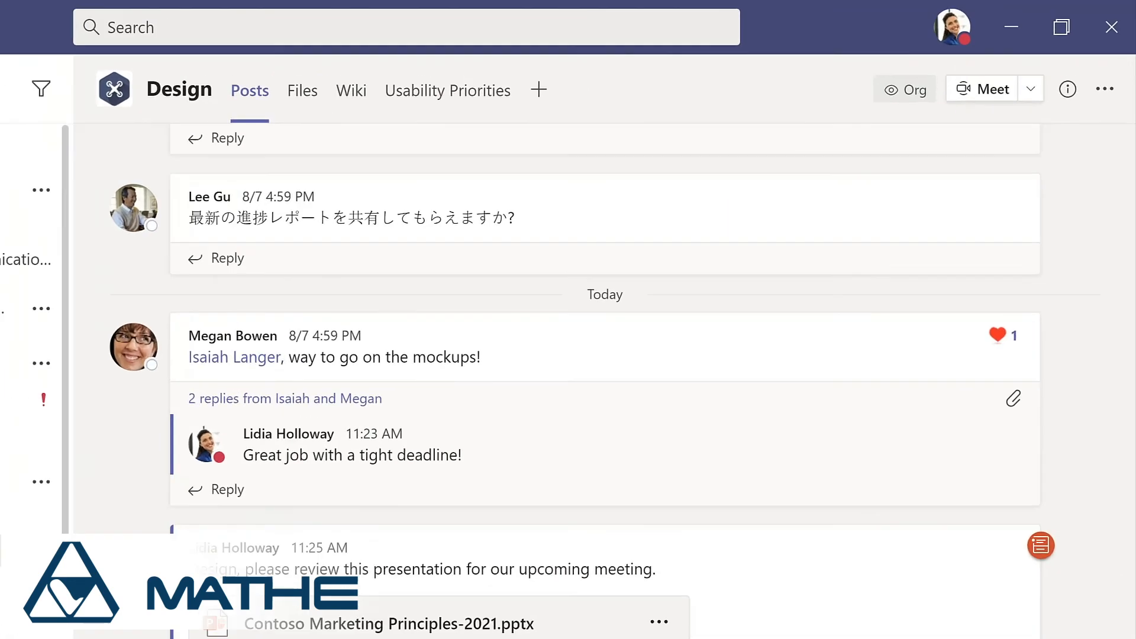
pyautogui.click(1054, 69)
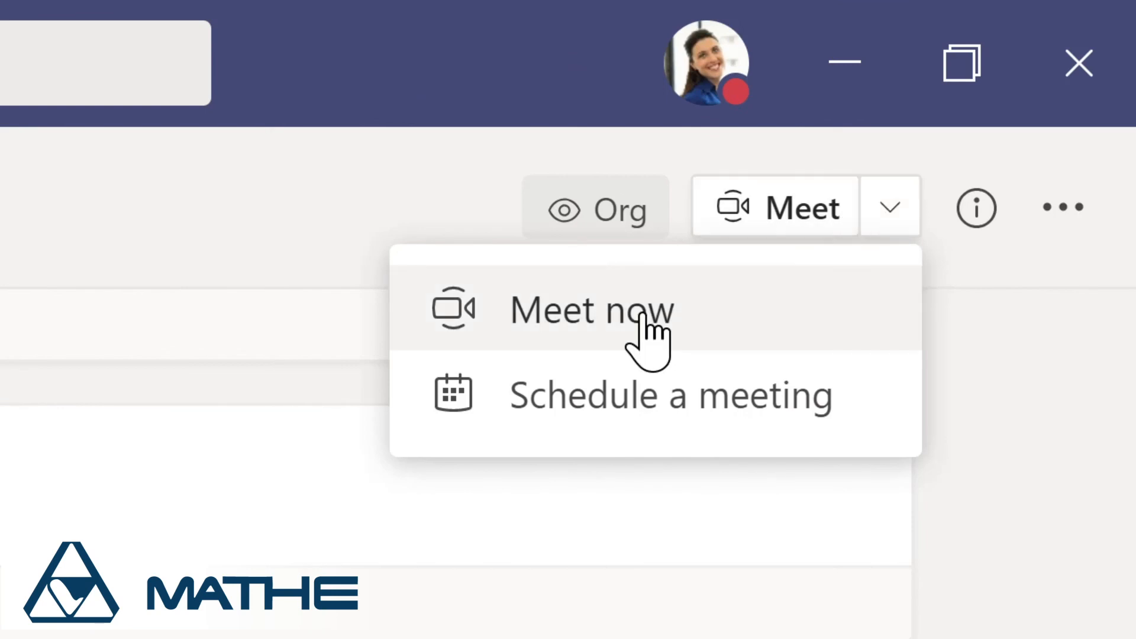
pyautogui.click(604, 319)
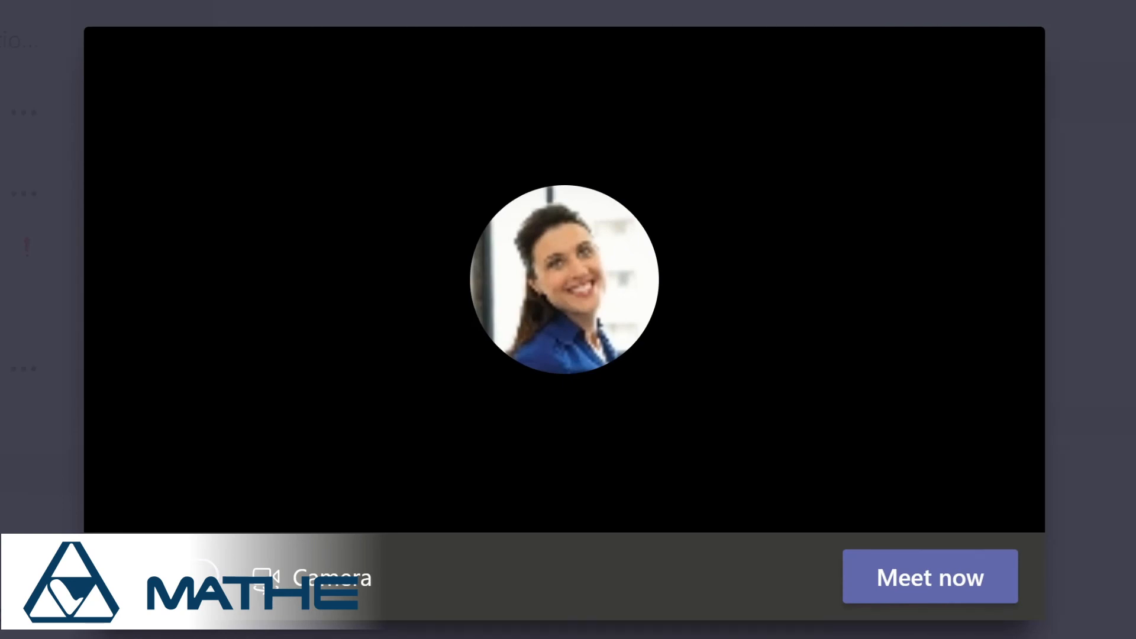
pyautogui.write('Updates ')
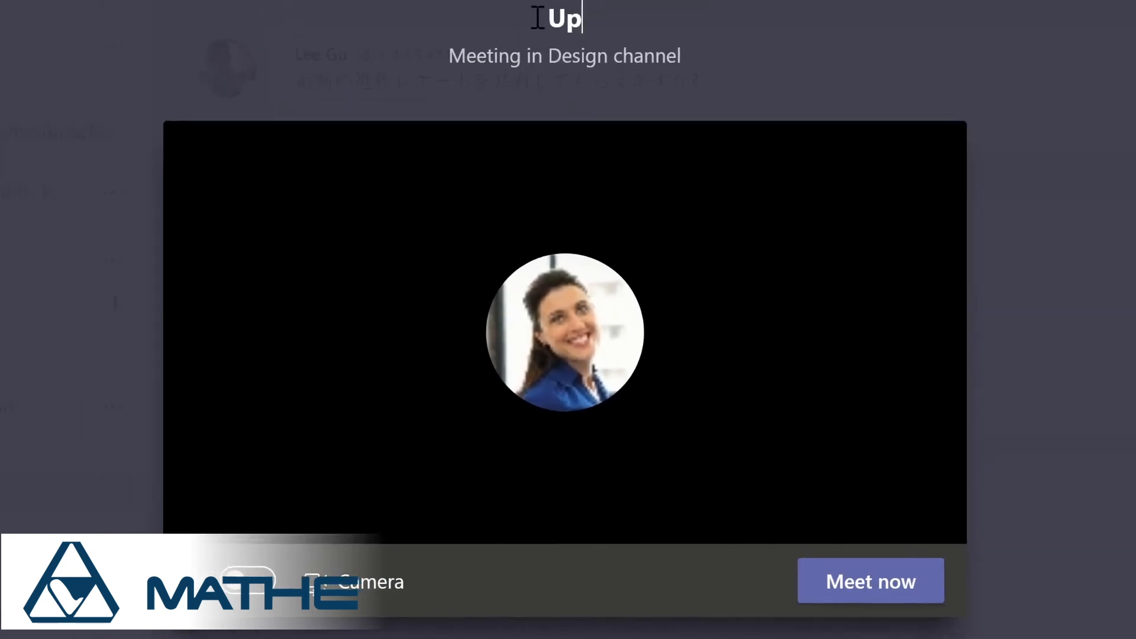
pyautogui.write('to planning document')
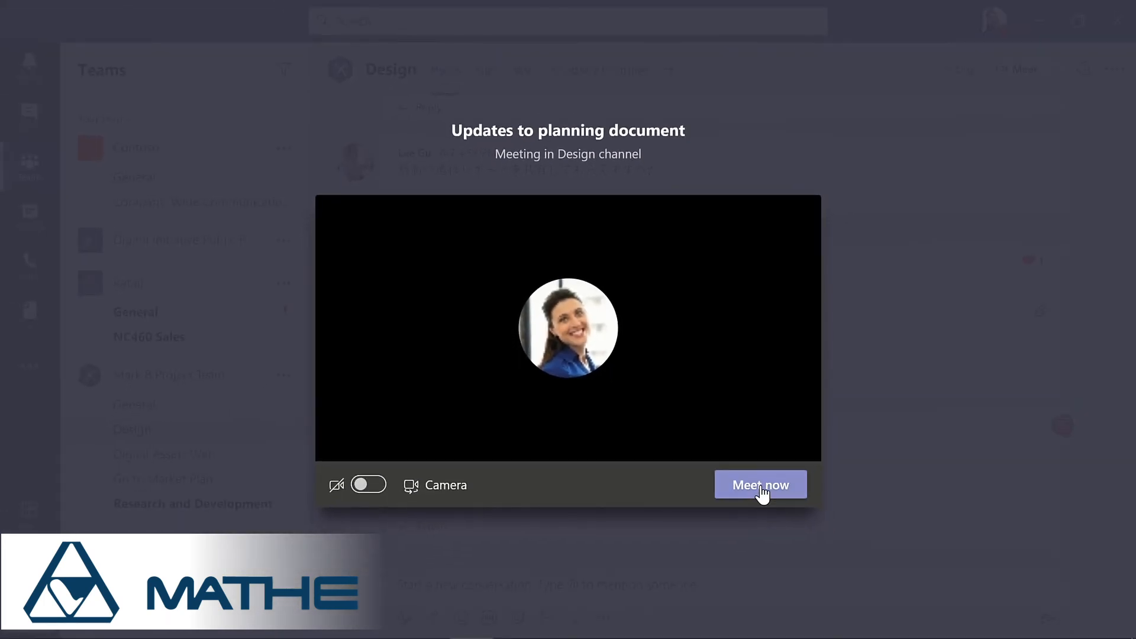
pyautogui.click(821, 556)
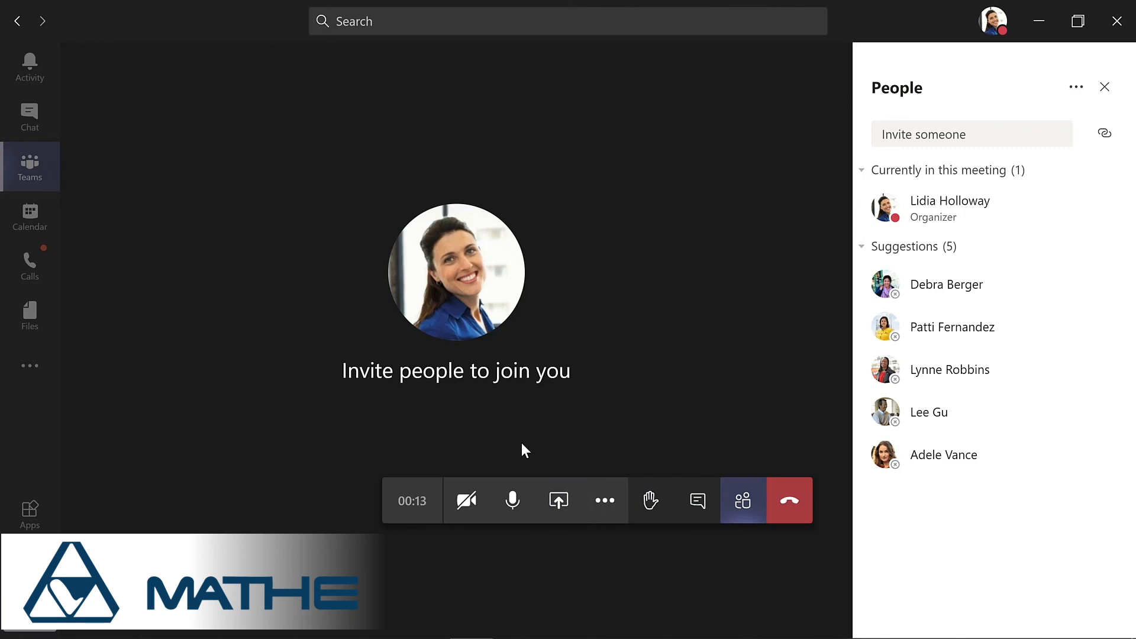
pyautogui.click(606, 510)
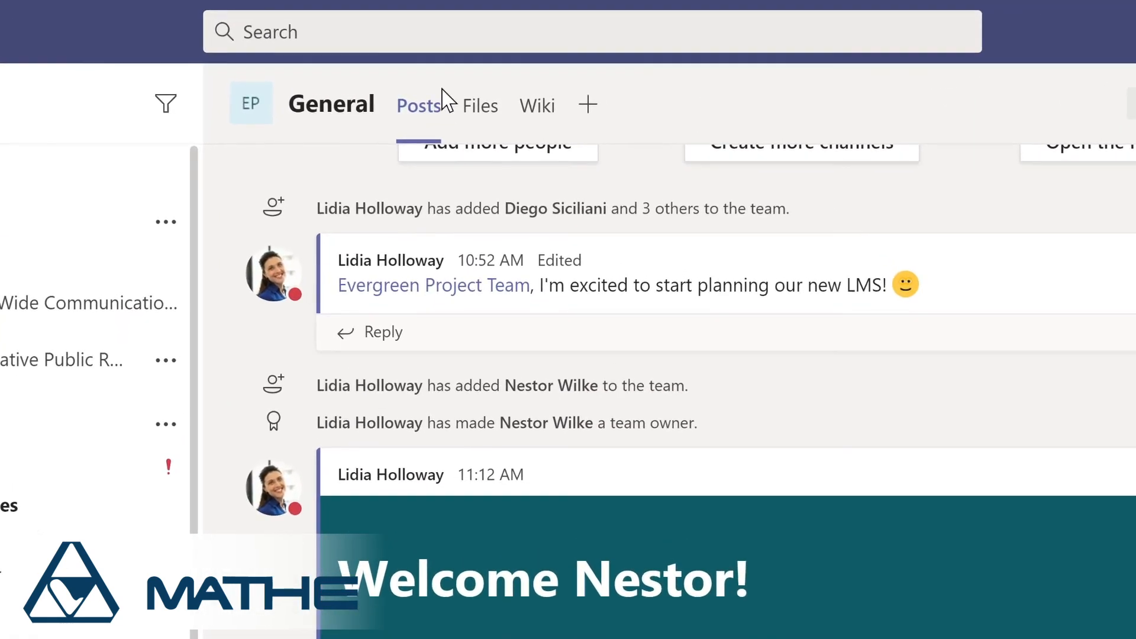
# Search for "marketing" and open the Sales and Marketing message about conference swag from the results.
pyautogui.click(415, 27)
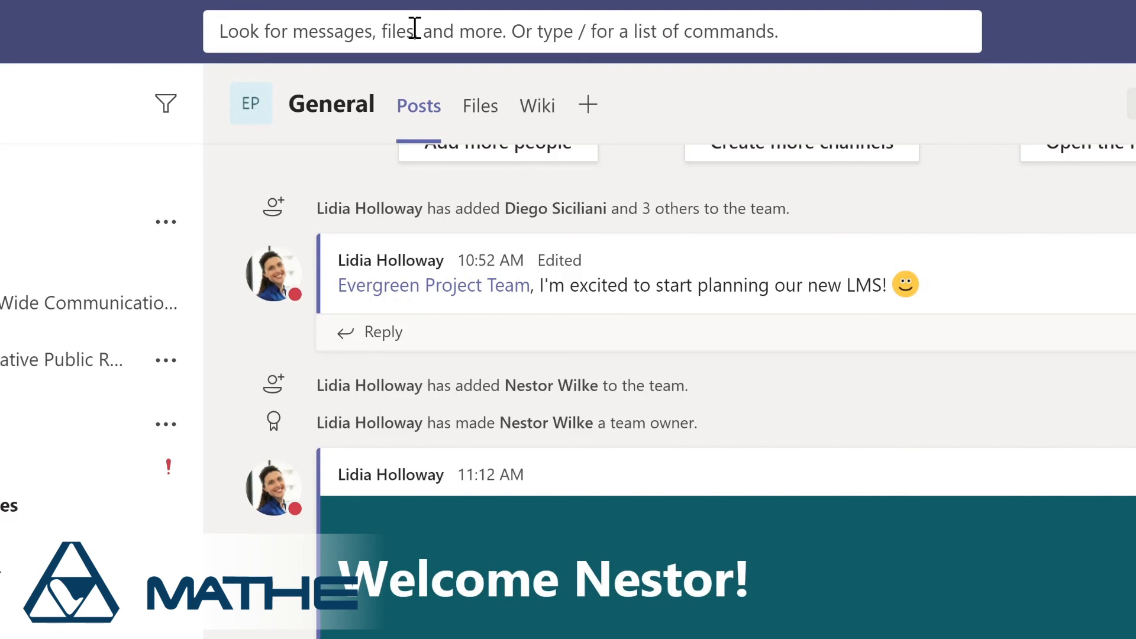
pyautogui.write('marketing')
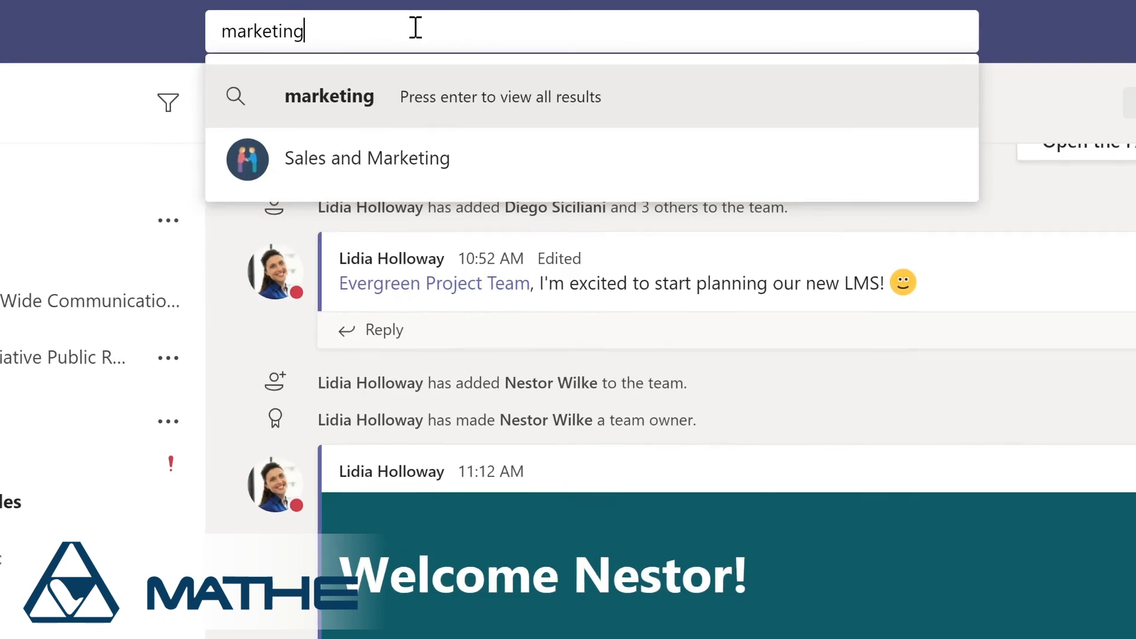
pyautogui.press('Return')
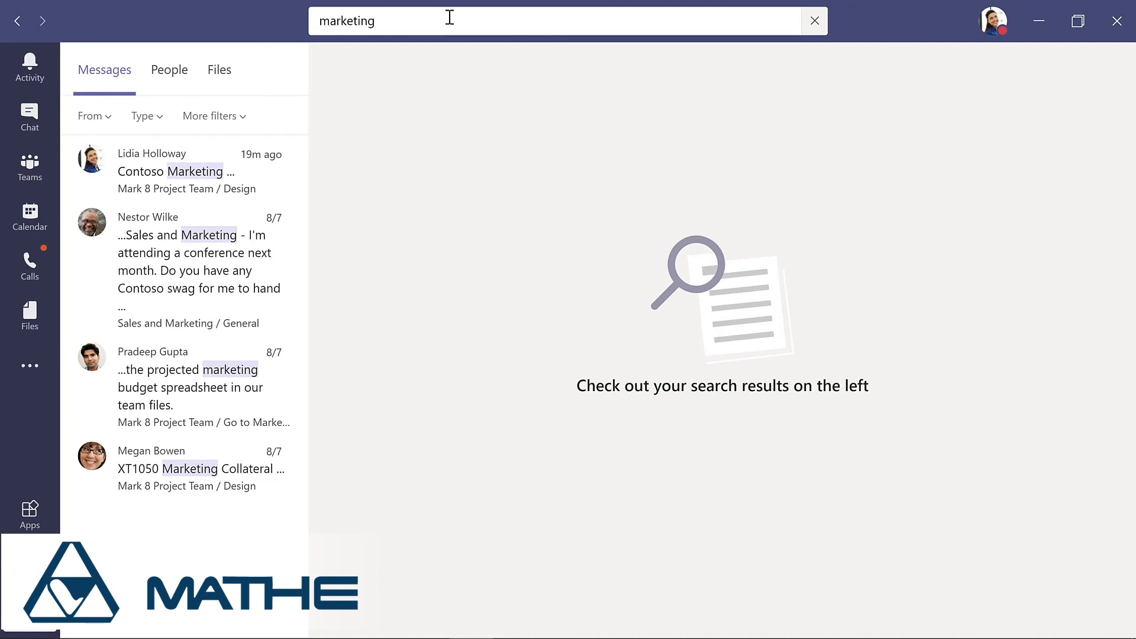
pyautogui.click(177, 259)
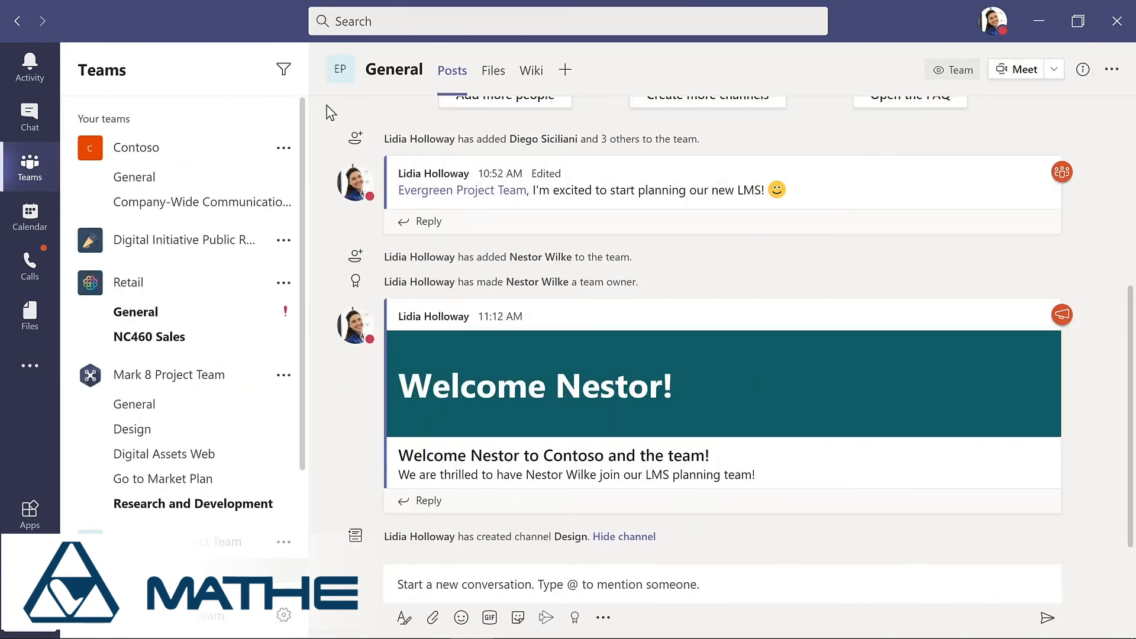
# Bring up the list of slash commands and run /keys to show the keyboard shortcuts.
pyautogui.click(388, 22)
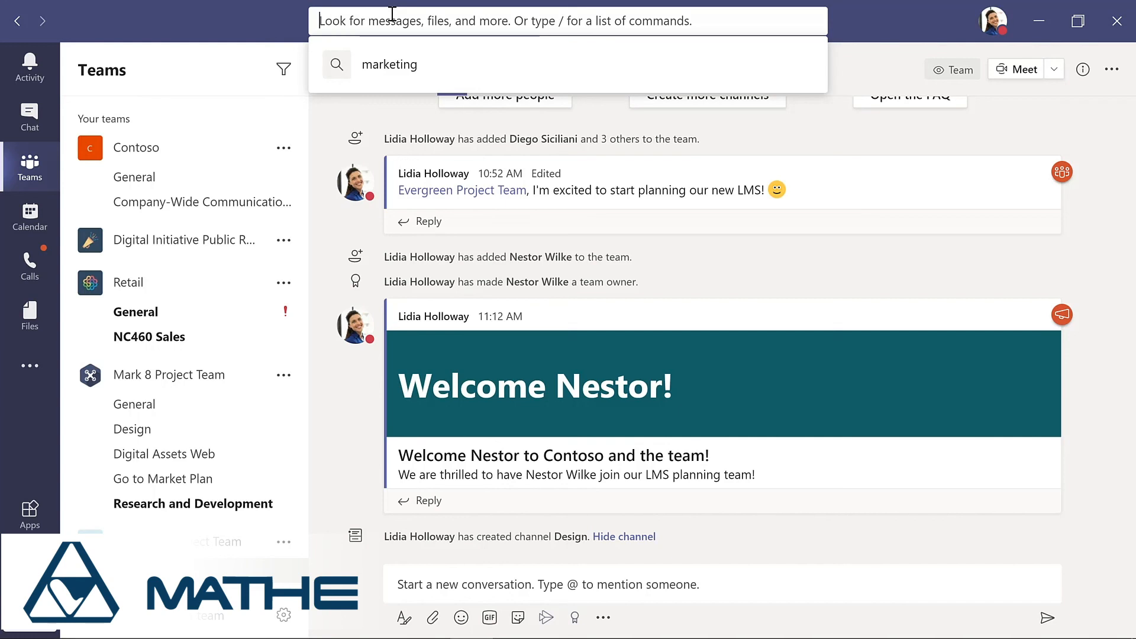
pyautogui.write('/')
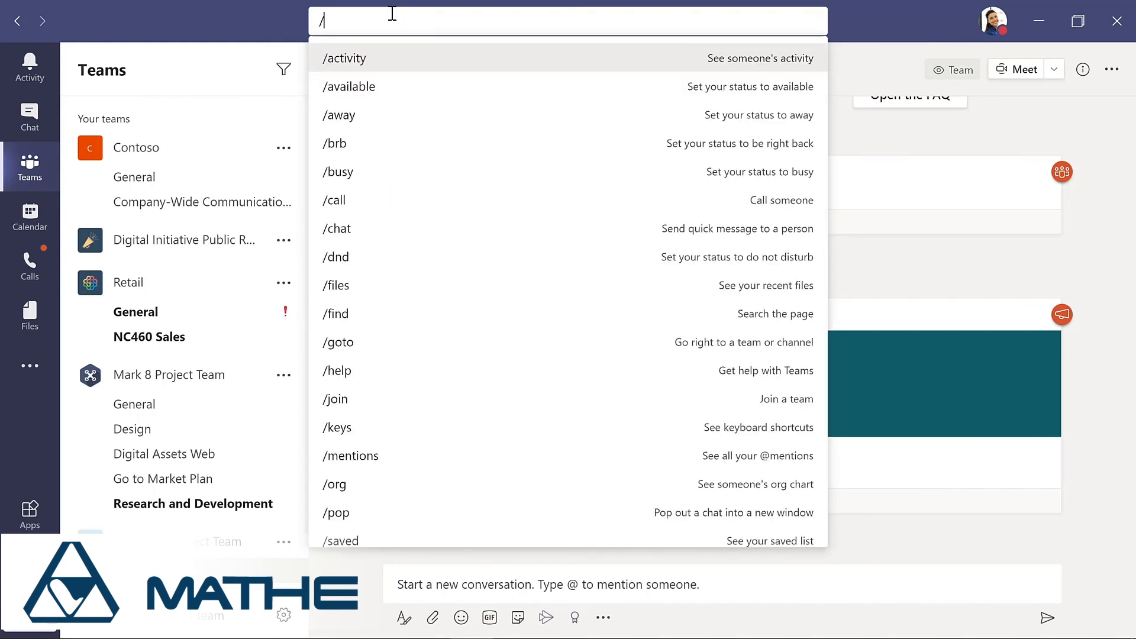
pyautogui.press('Escape')
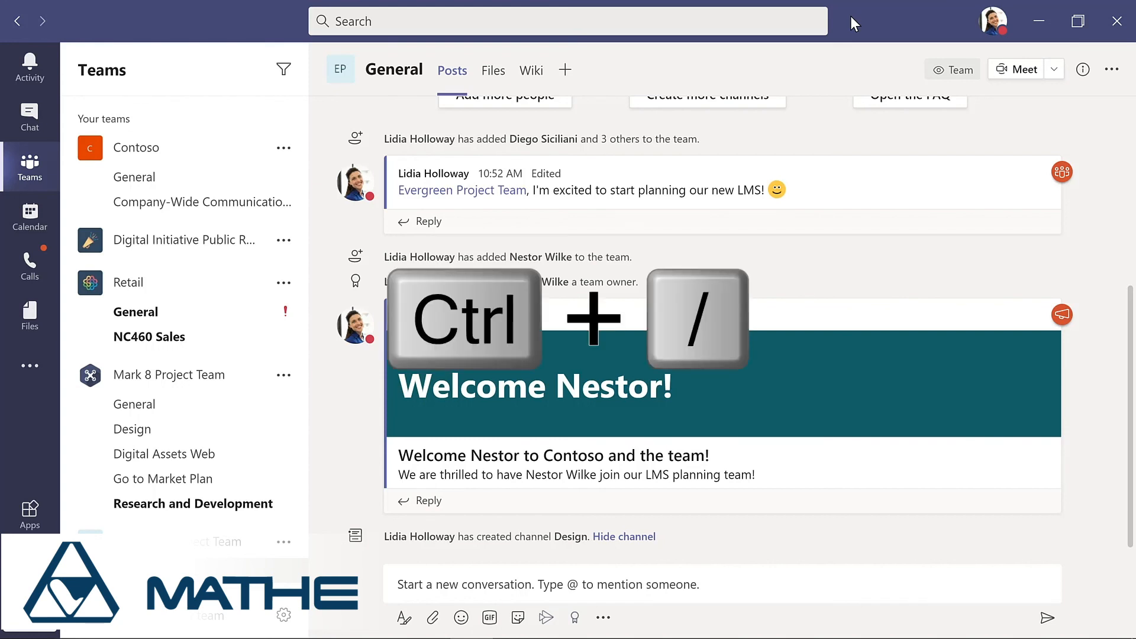
pyautogui.hotkey('ctrl', '/')
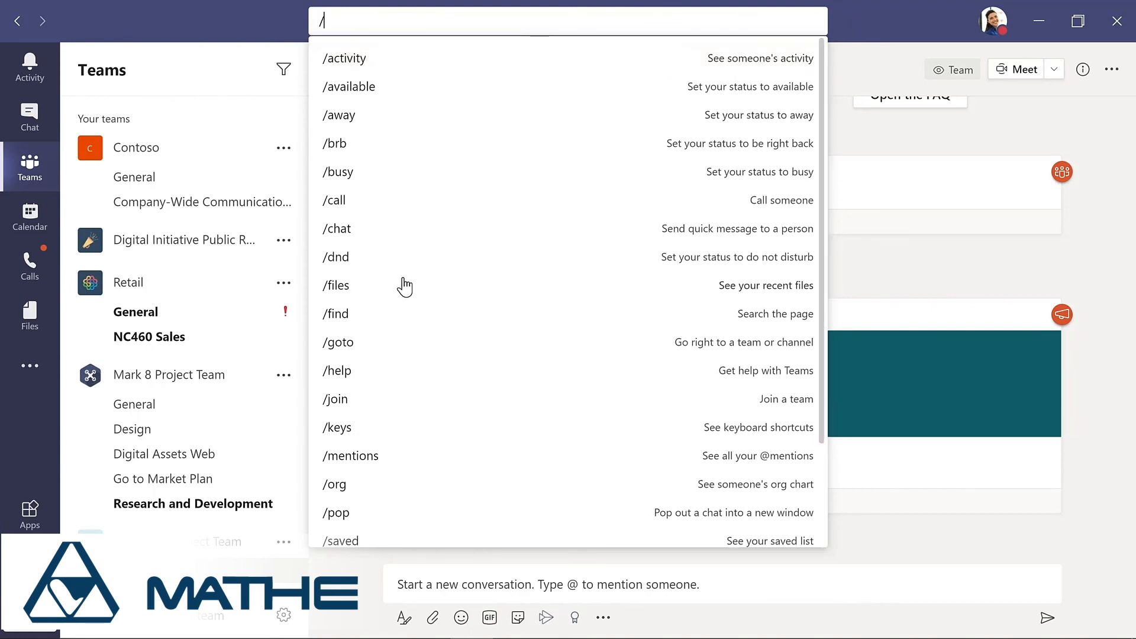
pyautogui.click(347, 428)
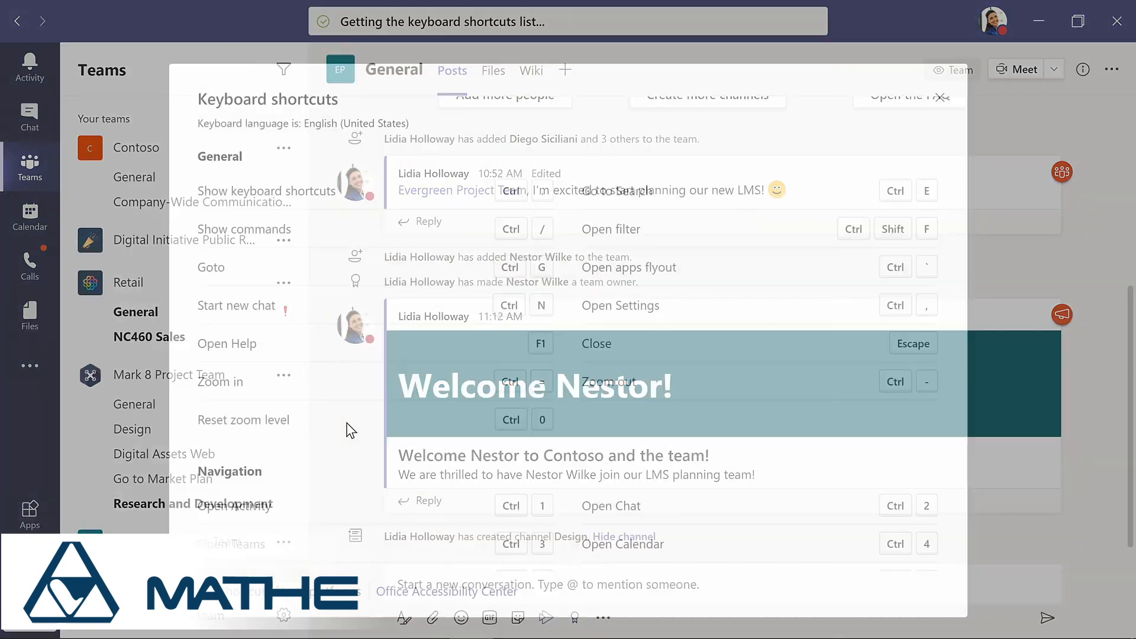